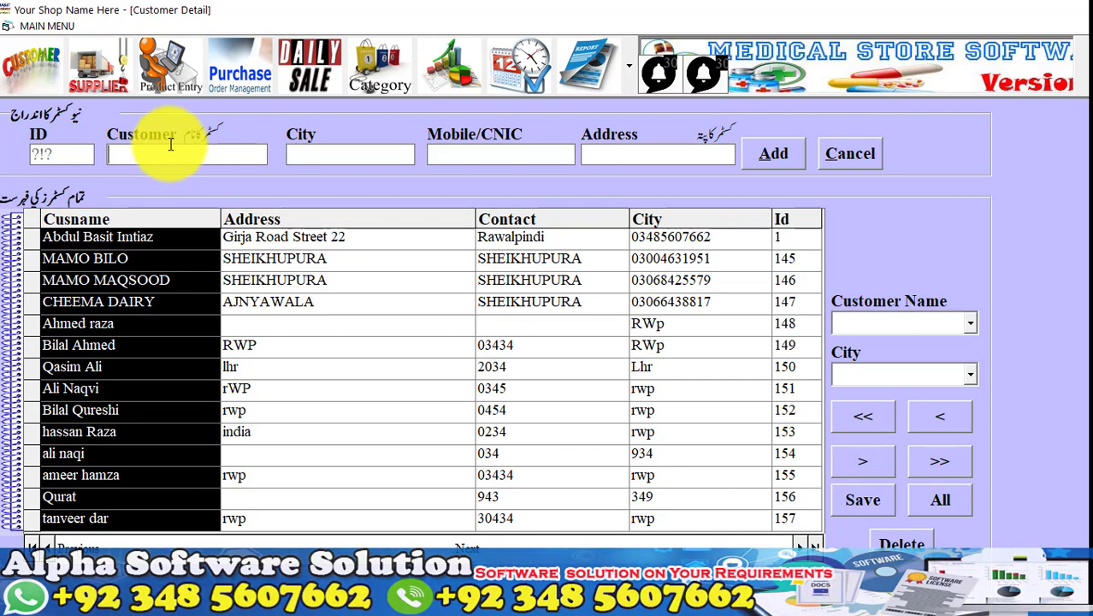
# Add a new customer record with the customer's full name, city Rwp, mobile number and address, and dismiss the message
pyautogui.write('Ahmed Raza')
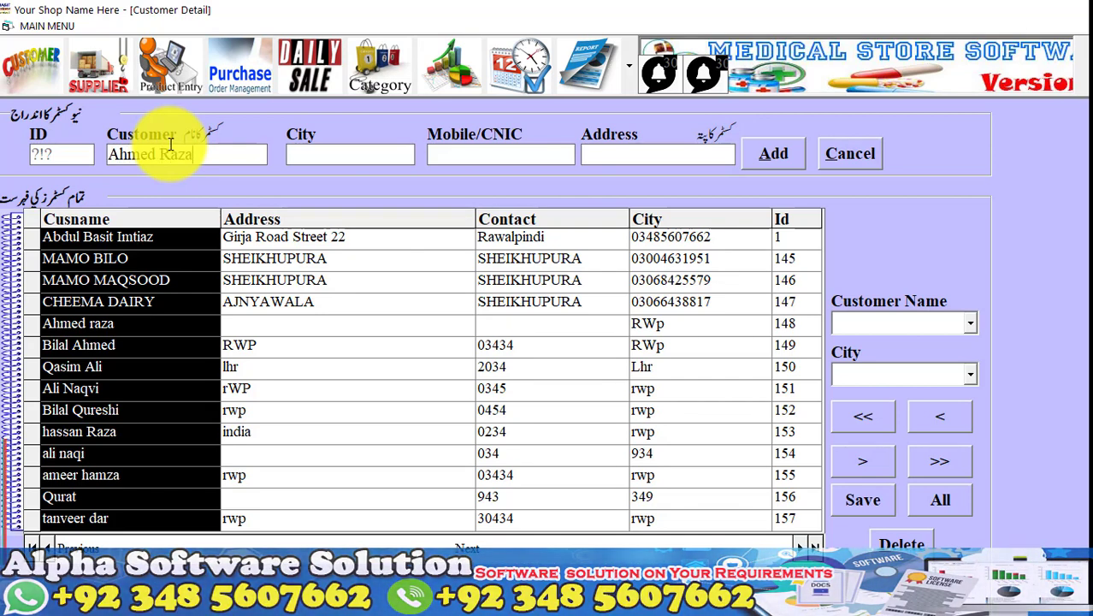
pyautogui.press('Tab')
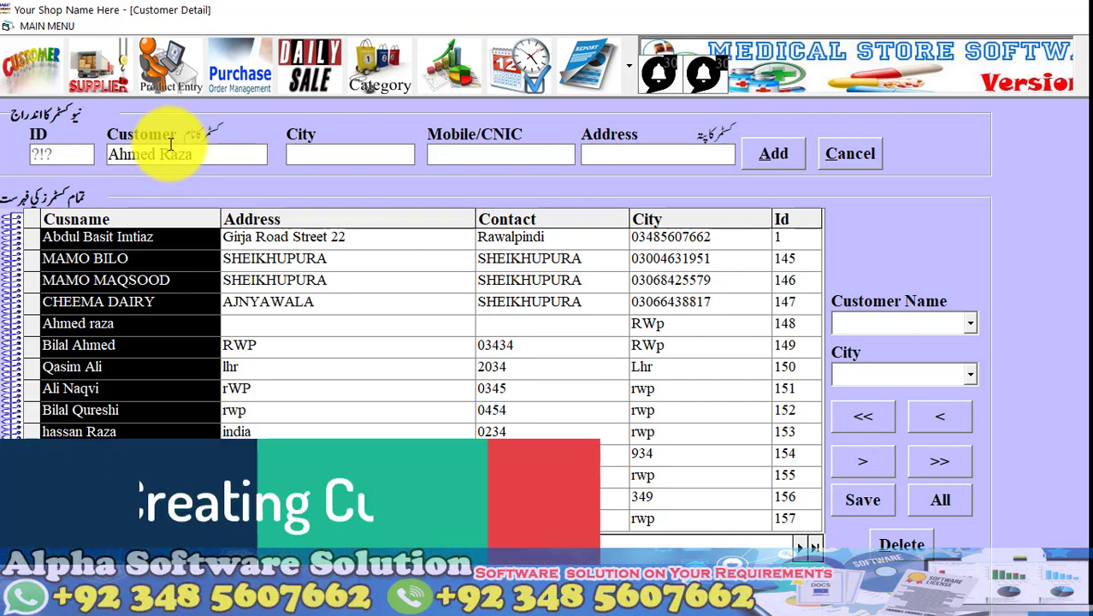
pyautogui.write('Rwp')
pyautogui.press('Tab')
pyautogui.write('034473843')
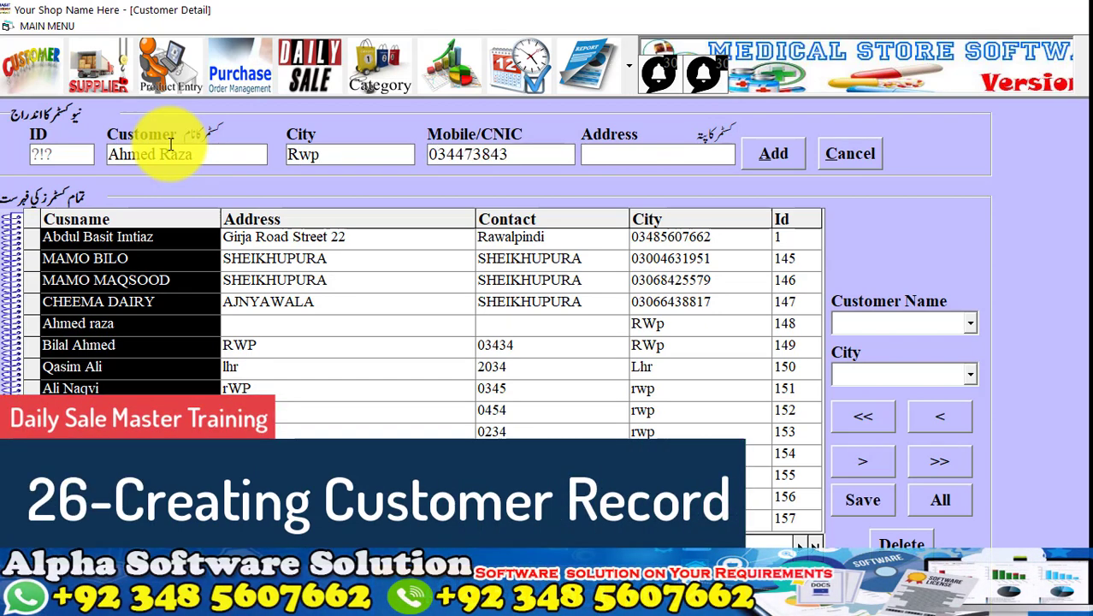
pyautogui.press('Tab')
pyautogui.write('R')
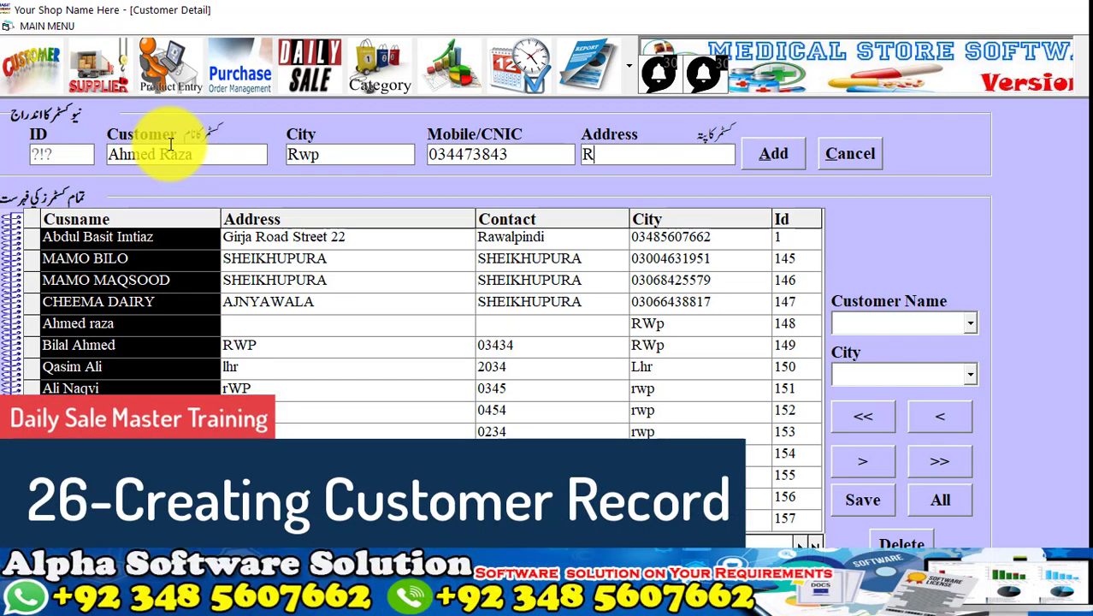
pyautogui.write('awalpindi')
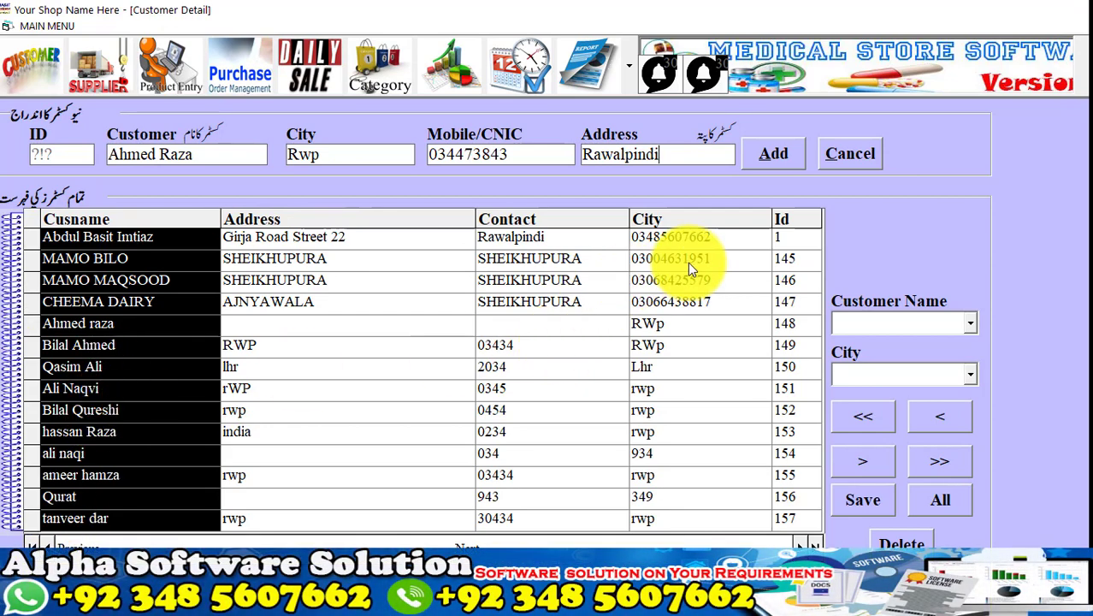
pyautogui.click(763, 159)
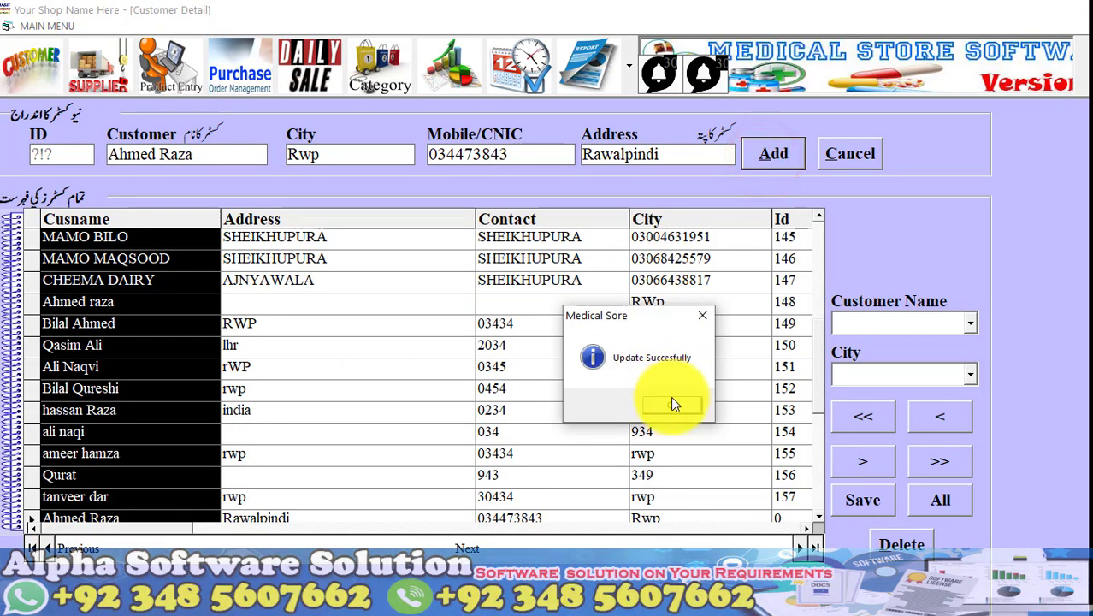
pyautogui.click(676, 407)
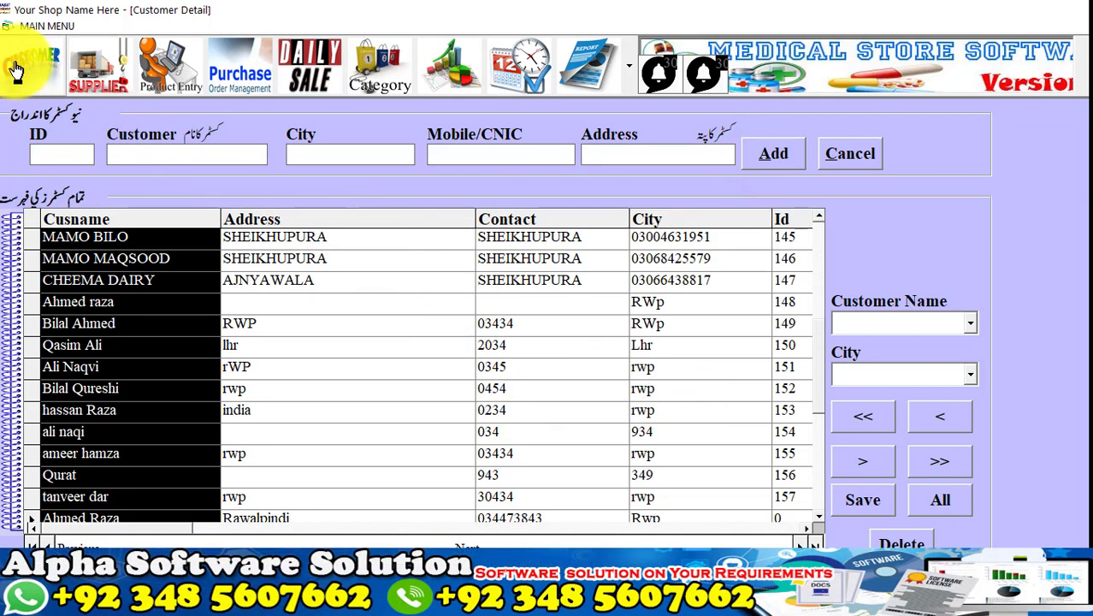
pyautogui.click(51, 93)
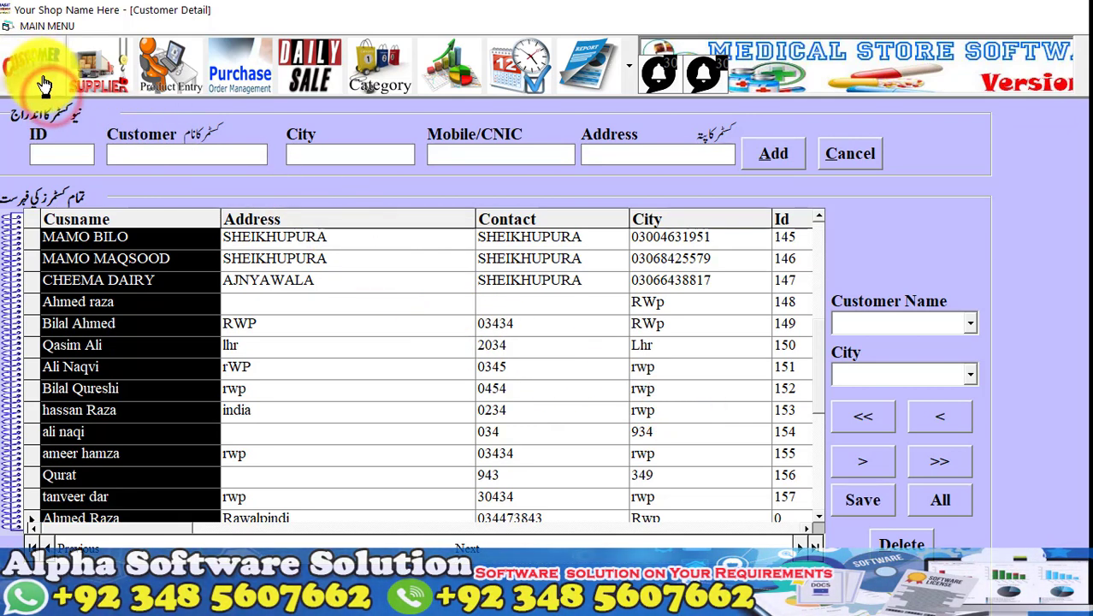
pyautogui.click(77, 106)
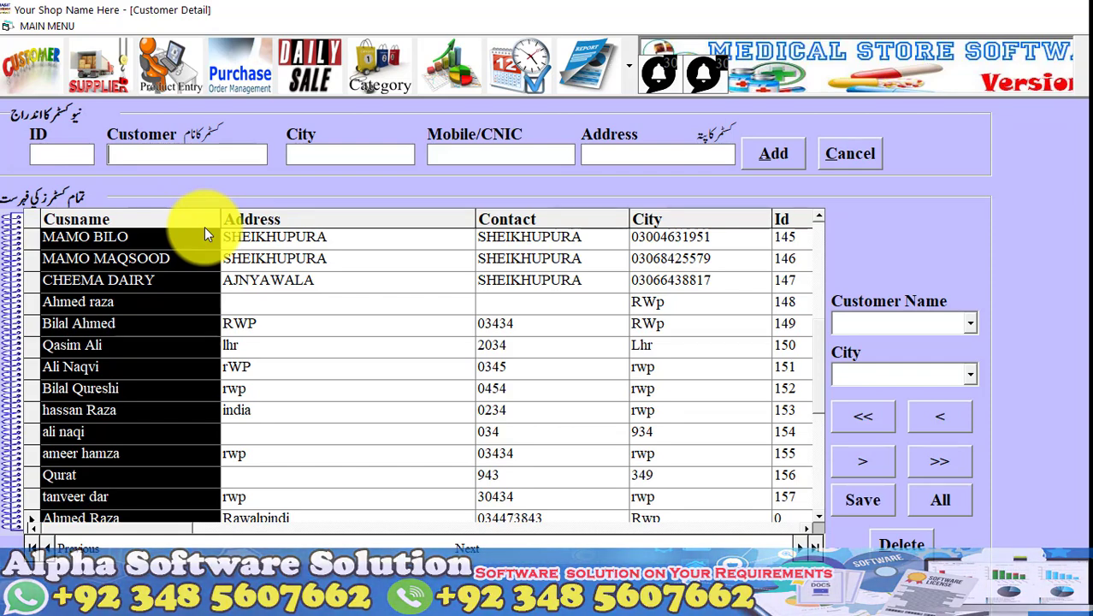
pyautogui.hotkey('alt', 'Tab')
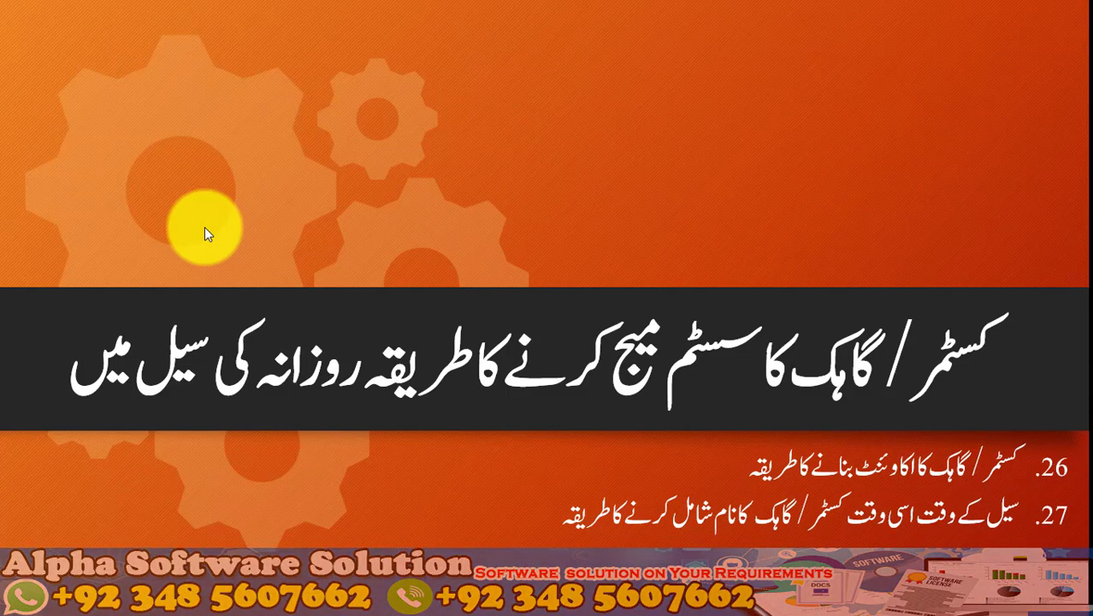
pyautogui.hotkey('alt', 'Tab')
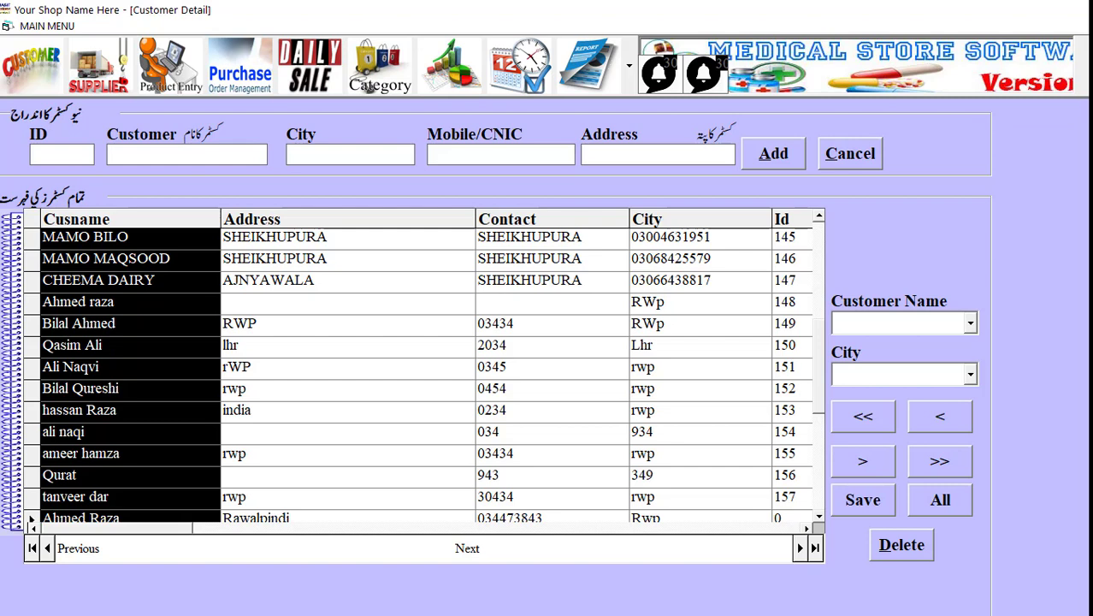
# Close the customer details, open the Daily Sale form and start a new bill
pyautogui.click(1088, 26)
pyautogui.click(317, 82)
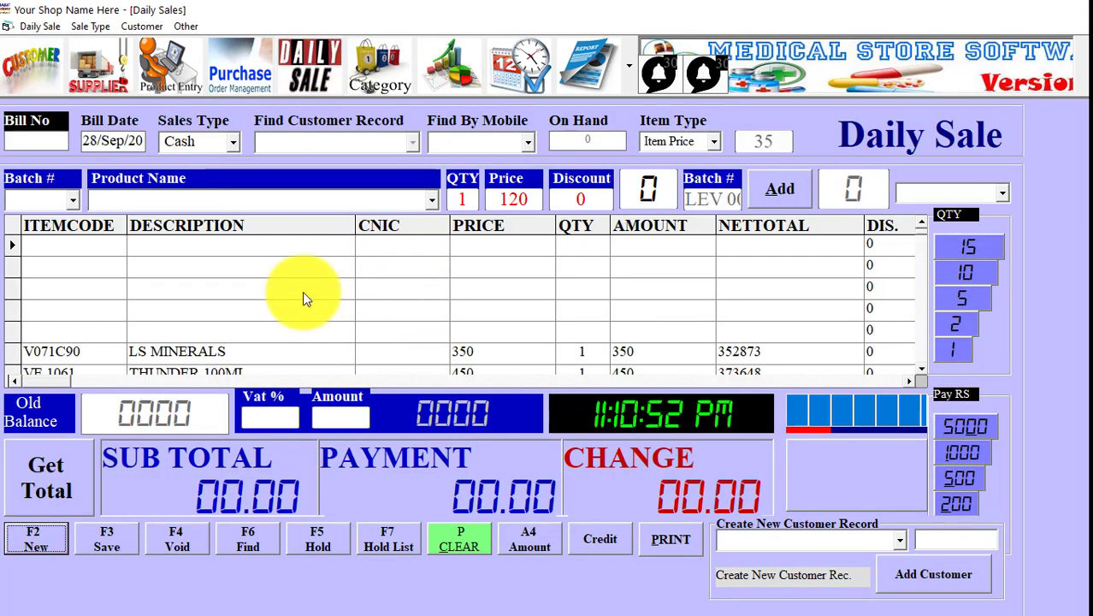
pyautogui.click(31, 542)
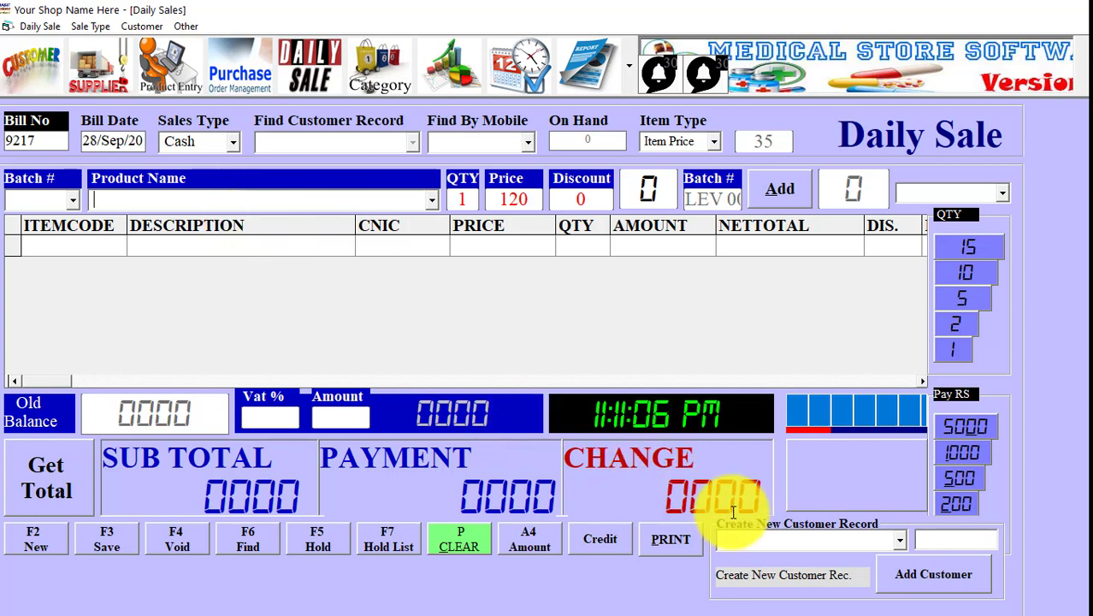
pyautogui.click(762, 529)
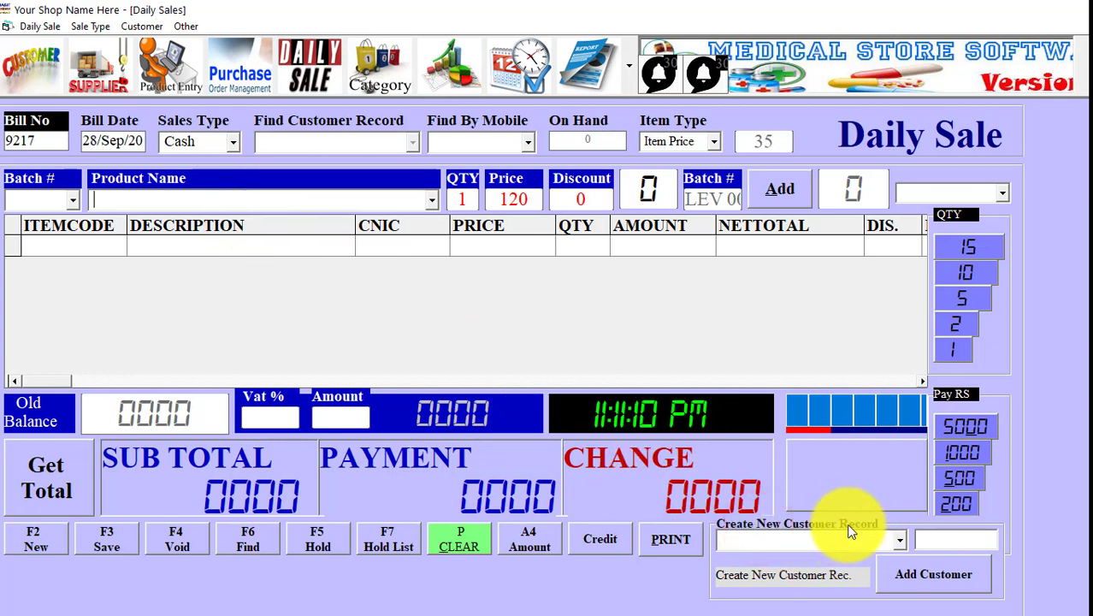
pyautogui.click(36, 531)
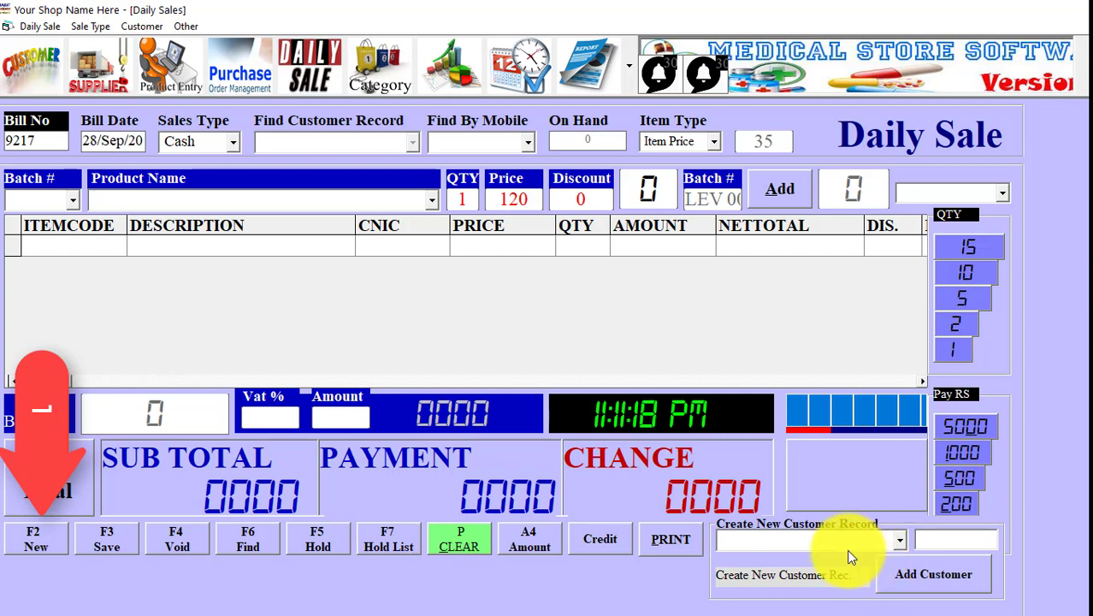
pyautogui.click(788, 528)
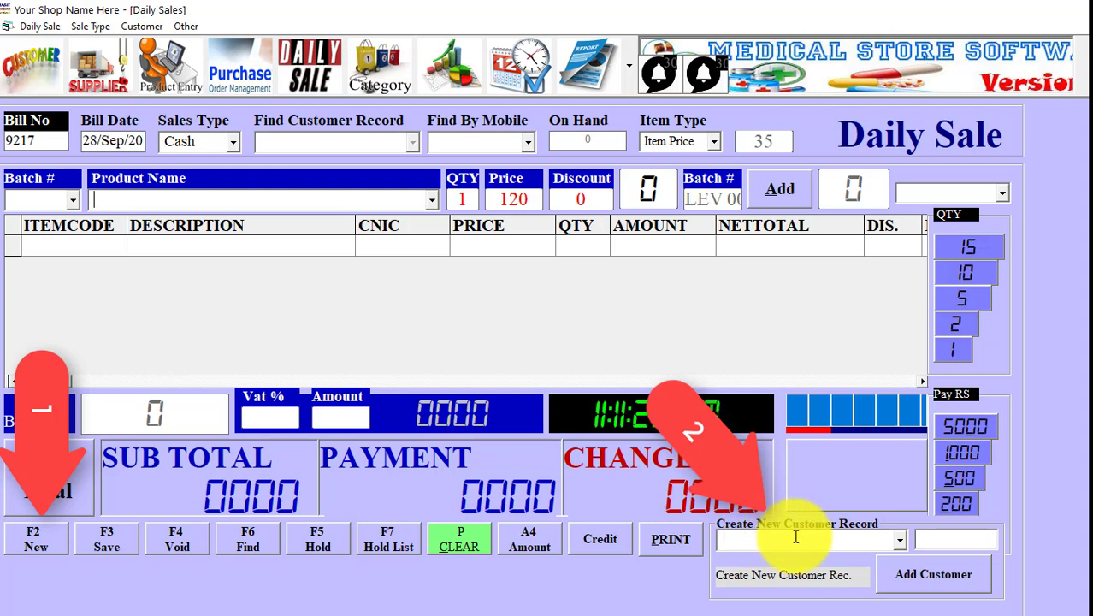
# Look up an existing customer by the first letters of the name and assign the second match to the bill
pyautogui.click(899, 541)
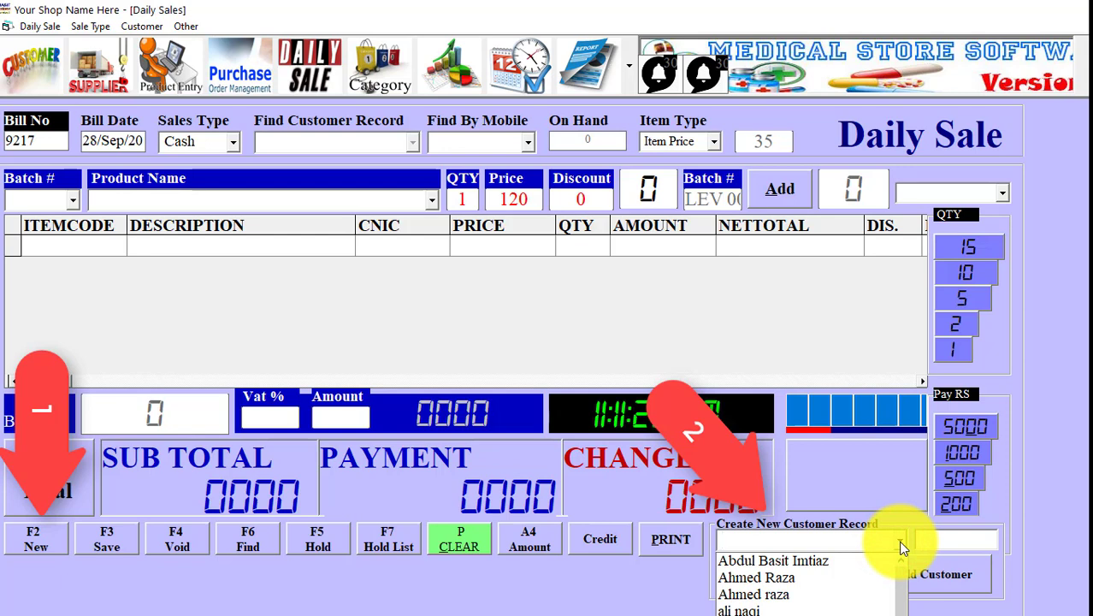
pyautogui.write('Qh')
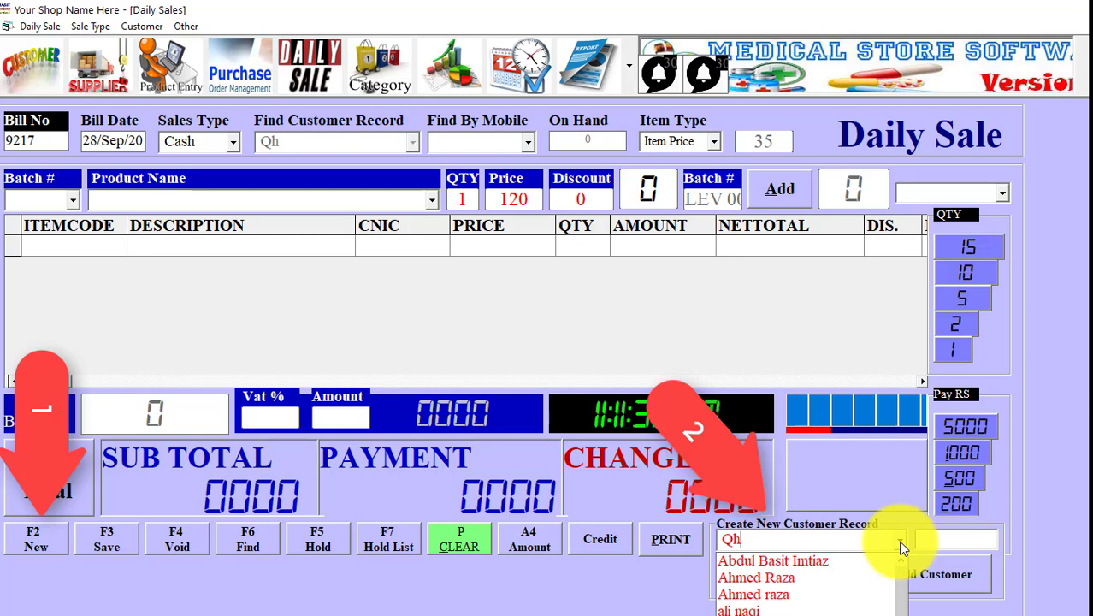
pyautogui.press('BackSpace')
pyautogui.press('BackSpace')
pyautogui.write('Bil')
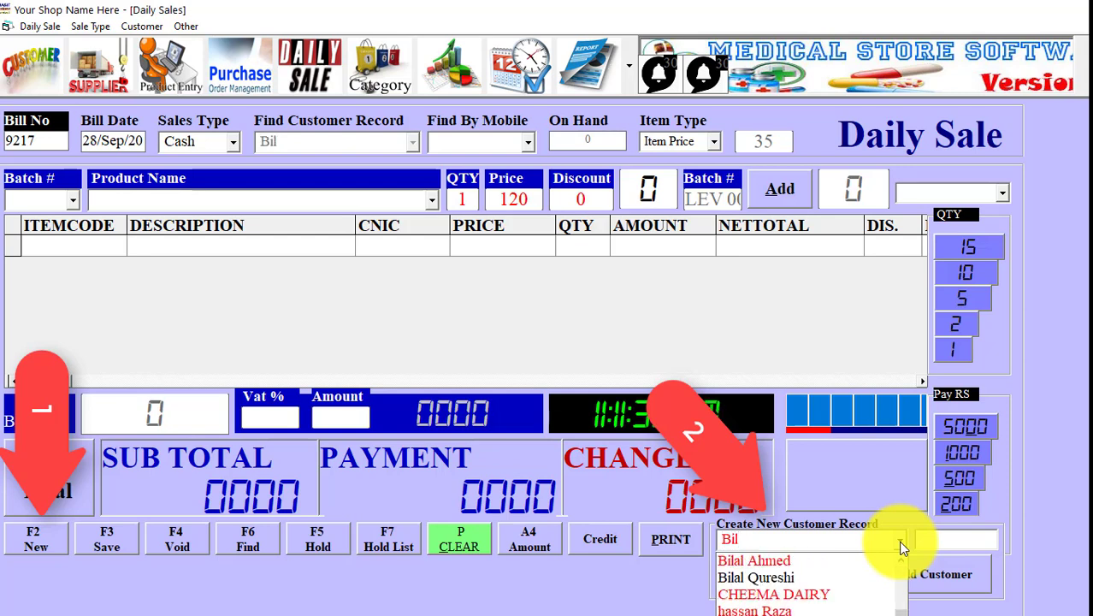
pyautogui.press('Down')
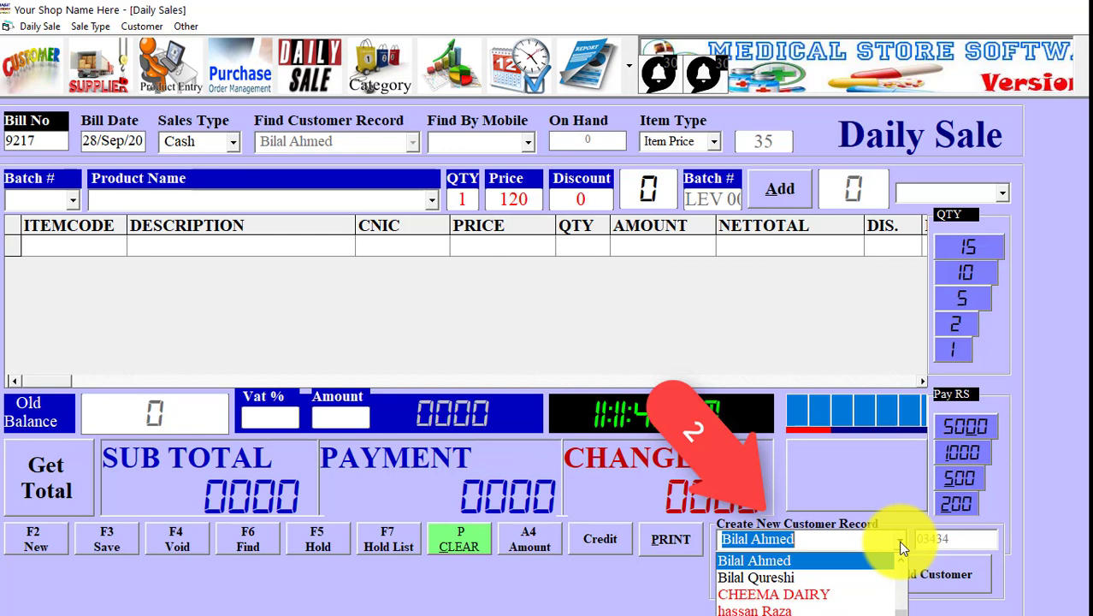
pyautogui.press('Down')
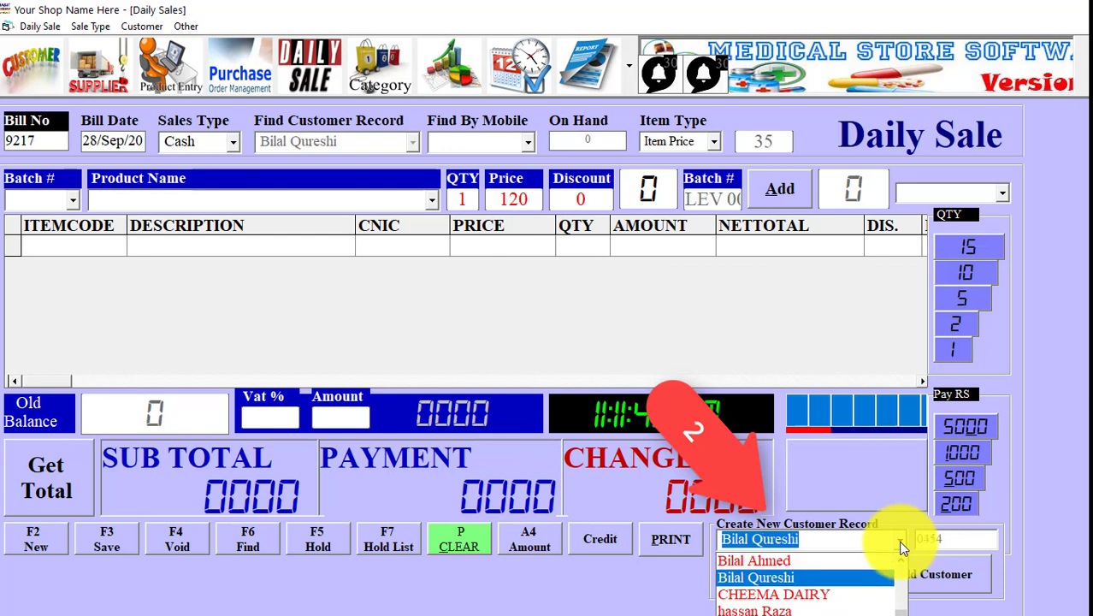
pyautogui.press('Up')
pyautogui.press('Down')
pyautogui.click(900, 543)
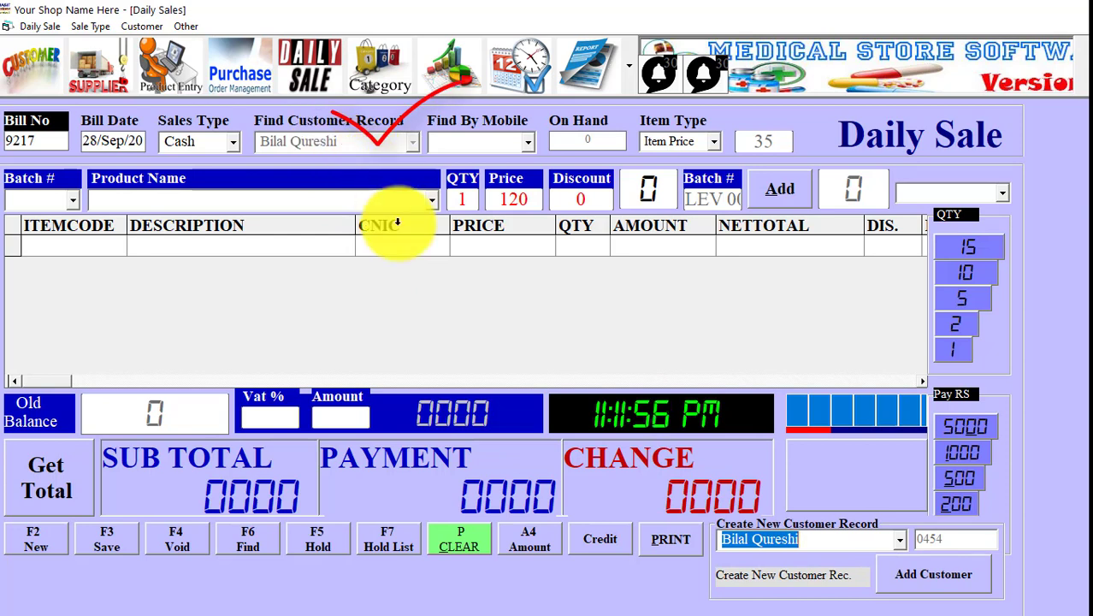
# Add one each of PAIN GO 100ML, PAINGO 50ML and PARVAN 20ML to the bill
pyautogui.click(317, 204)
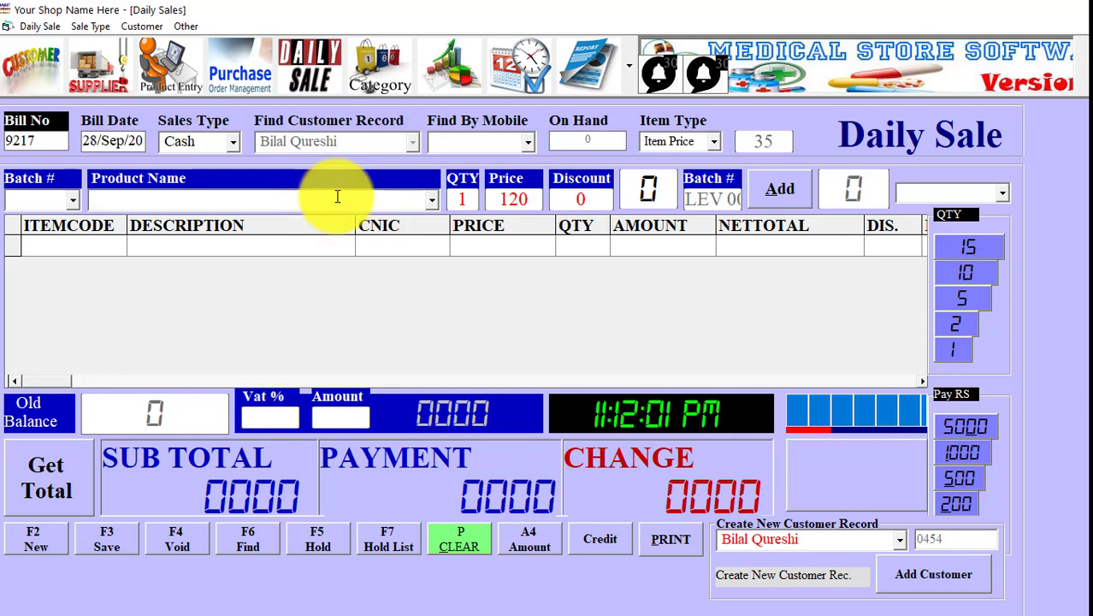
pyautogui.write('PAIN GO 100ML')
pyautogui.press('Return')
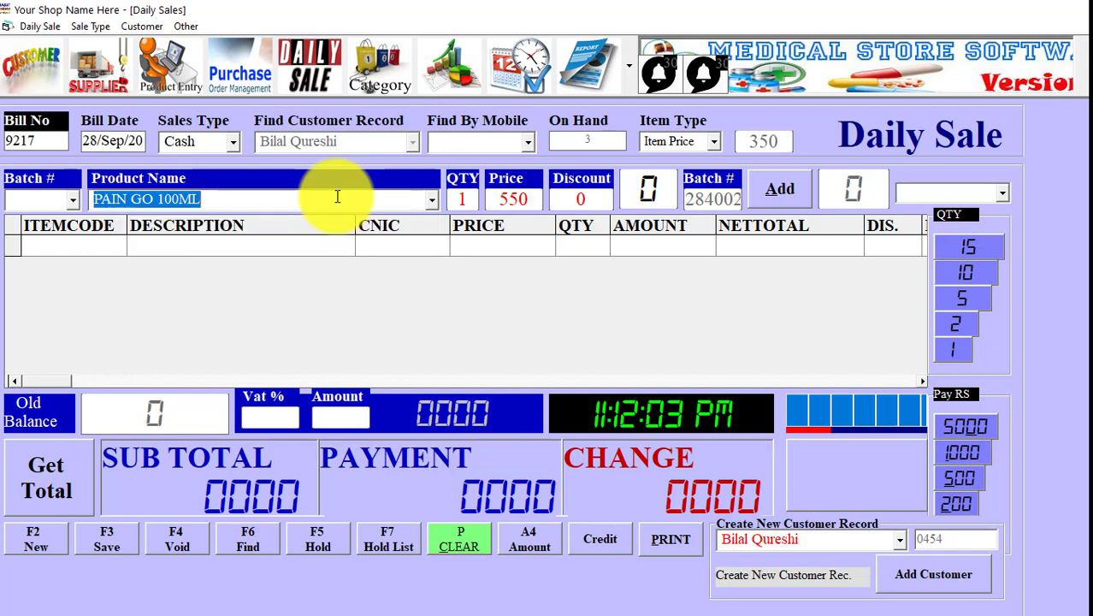
pyautogui.press('Return')
pyautogui.press('Down')
pyautogui.press('Return')
pyautogui.press('Down')
pyautogui.press('Return')
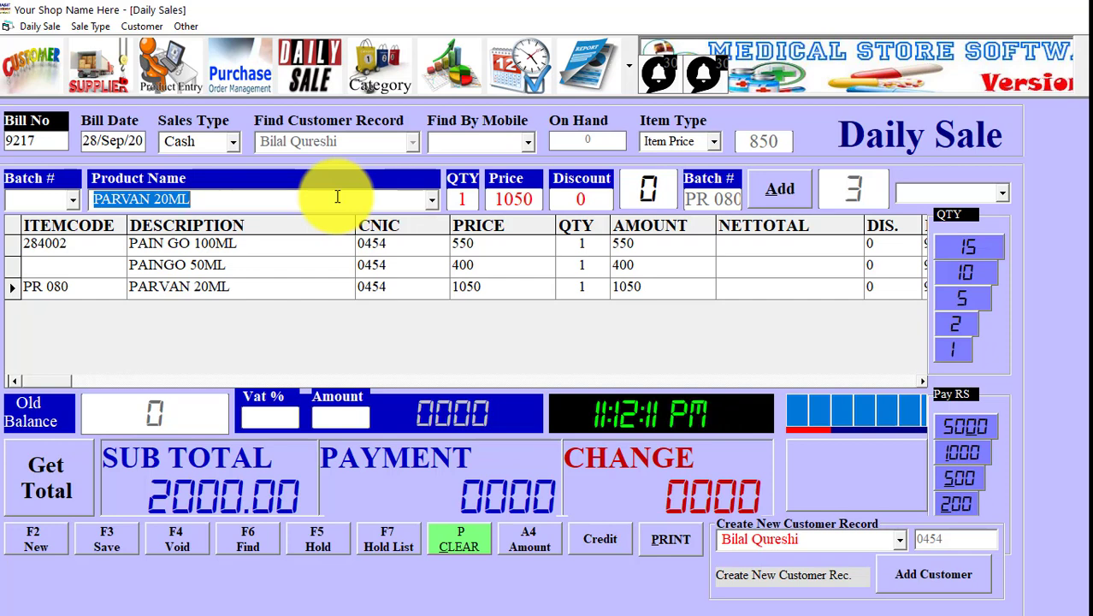
# Preview the bill's sale invoice, close the preview and print the bill
pyautogui.hotkey('alt', 'p')
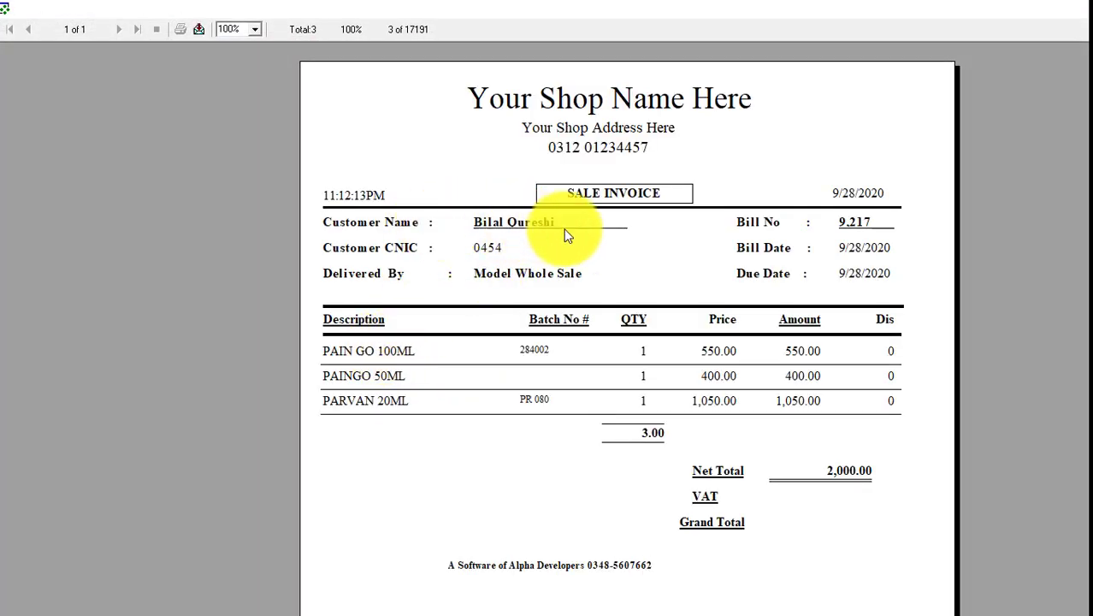
pyautogui.click(1088, 9)
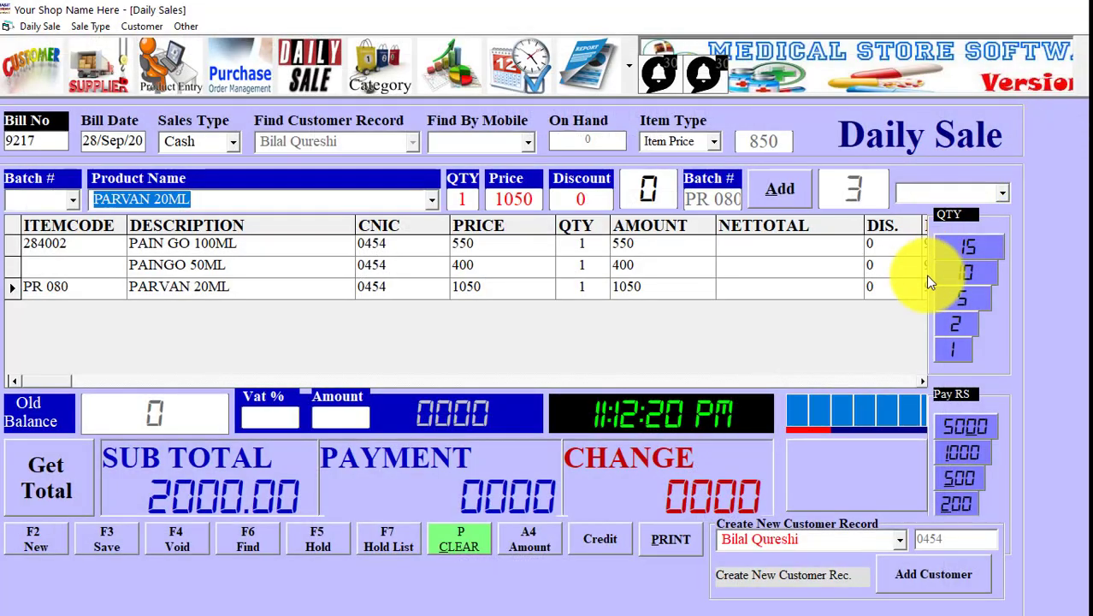
pyautogui.click(669, 539)
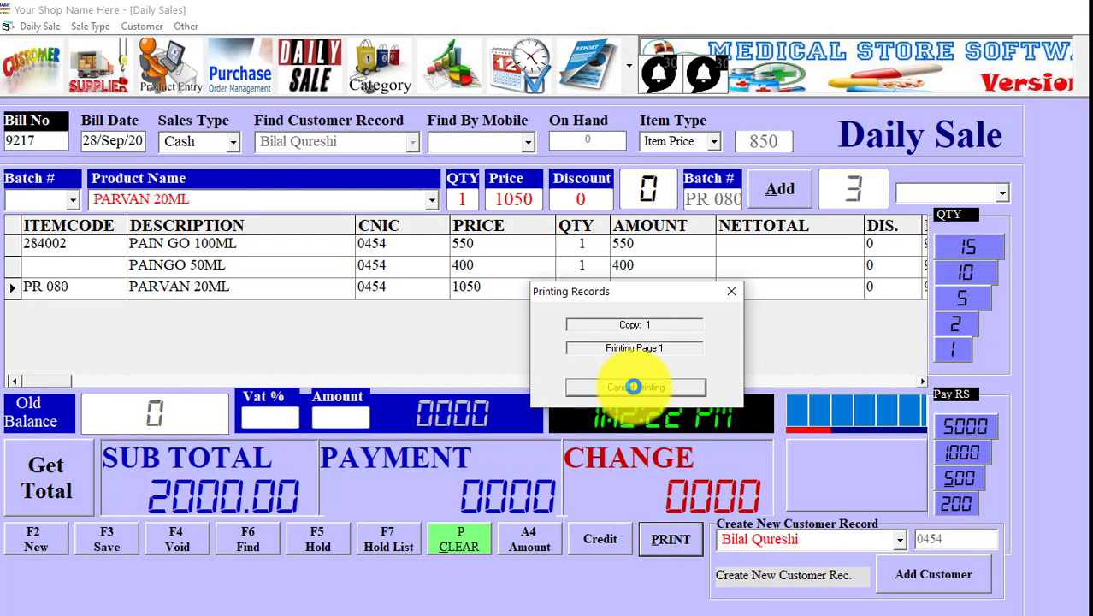
pyautogui.click(634, 386)
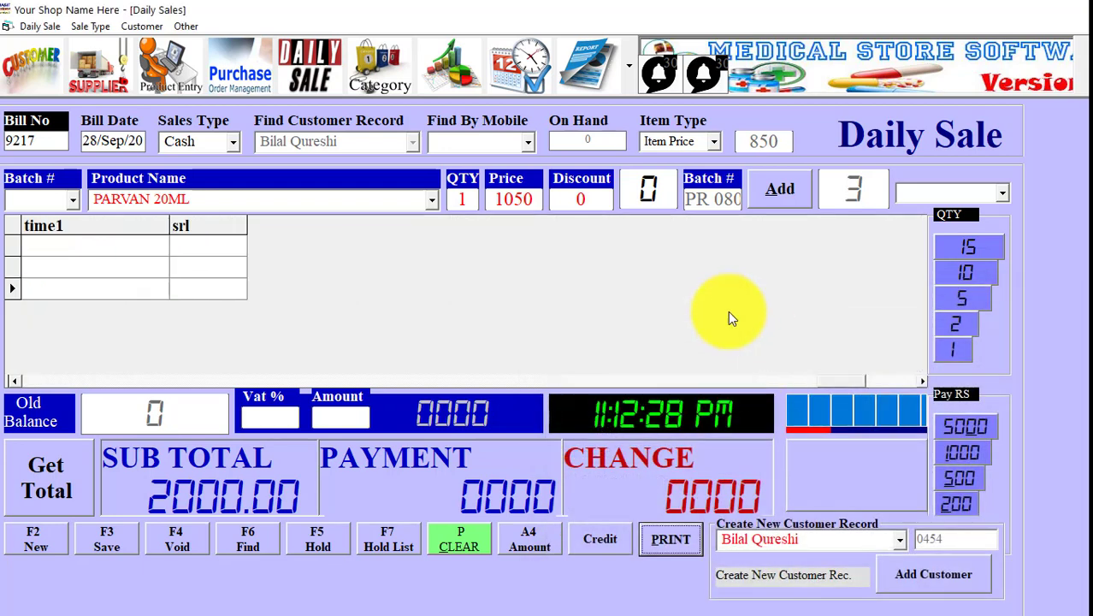
pyautogui.click(40, 383)
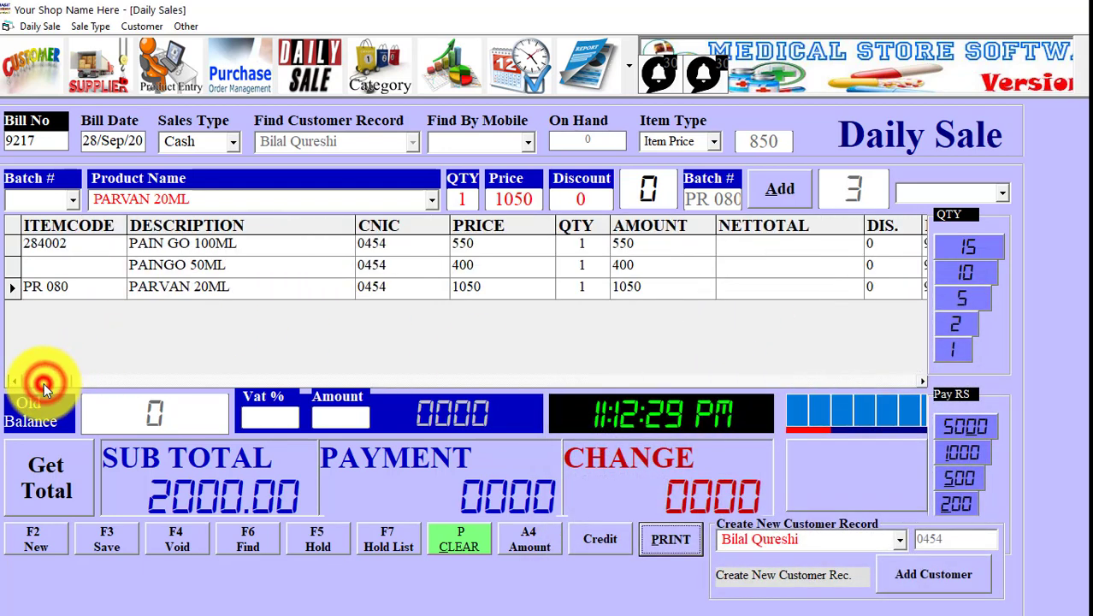
pyautogui.click(12, 383)
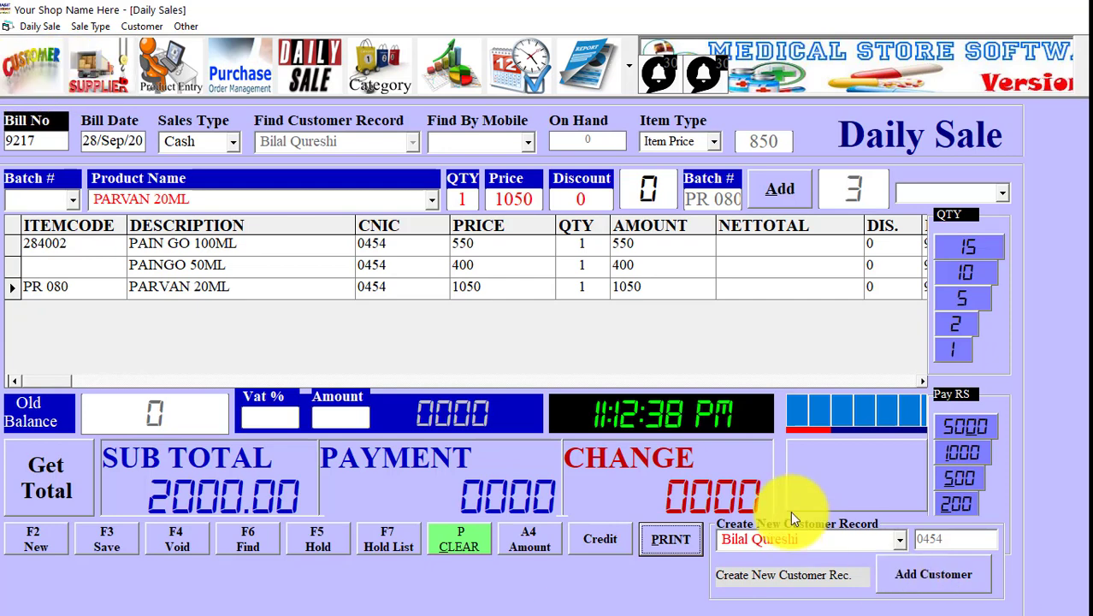
# Browse the saved customer names in the Create New Customer Record list
pyautogui.click(902, 542)
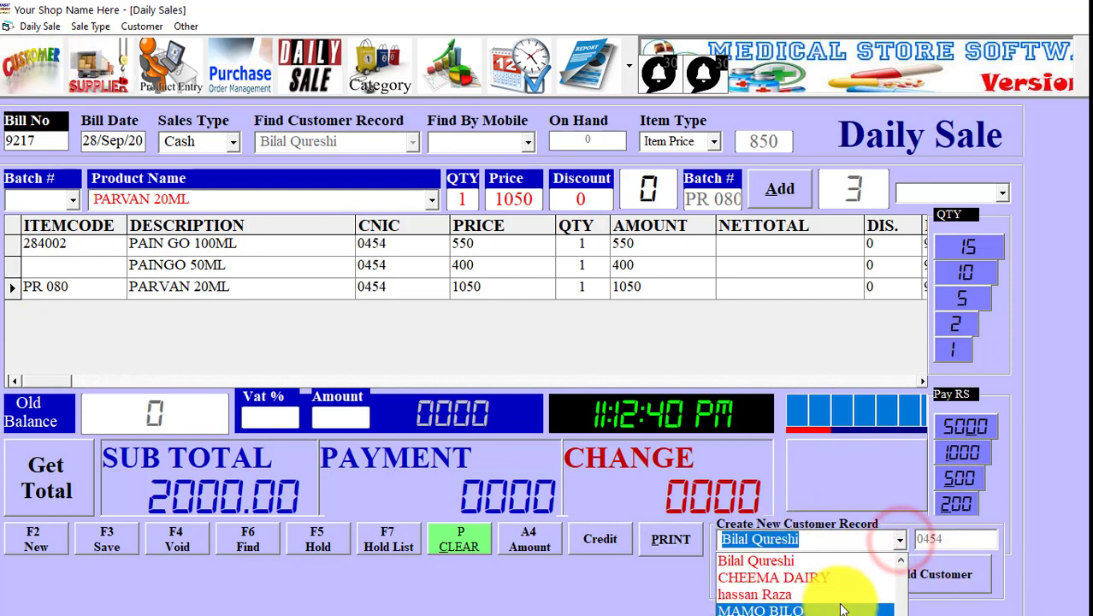
pyautogui.click(843, 609)
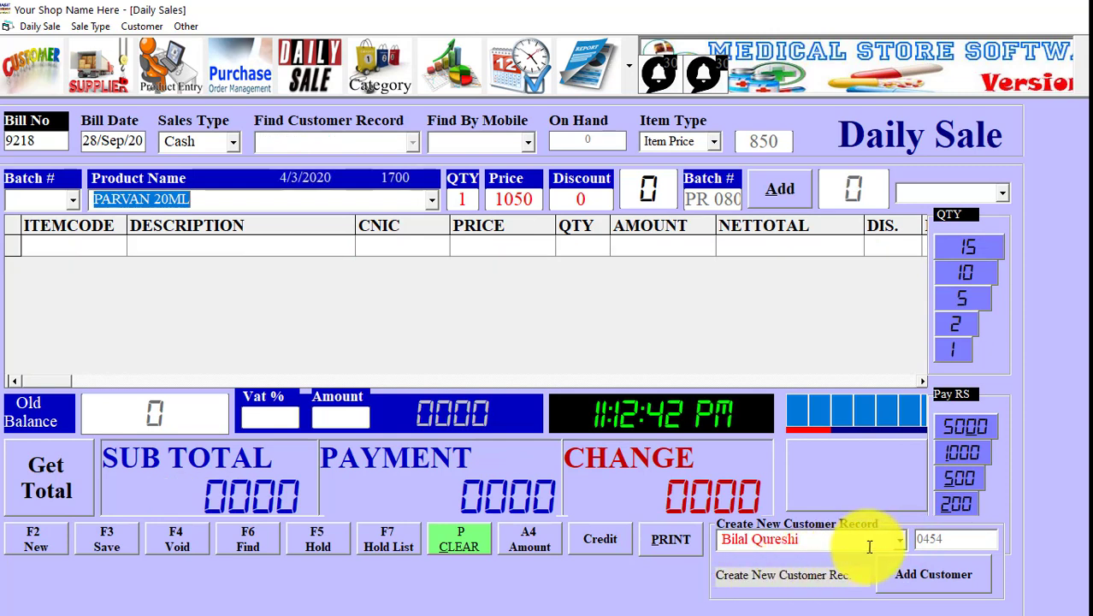
pyautogui.click(901, 539)
pyautogui.scroll(3, 868, 592)
pyautogui.click(866, 533)
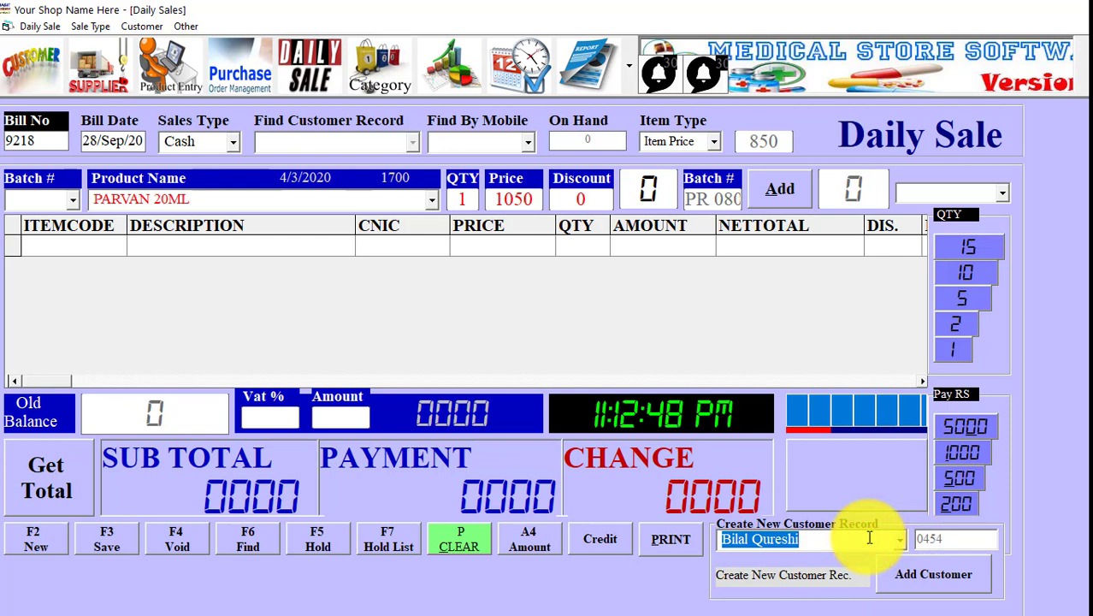
pyautogui.click(869, 537)
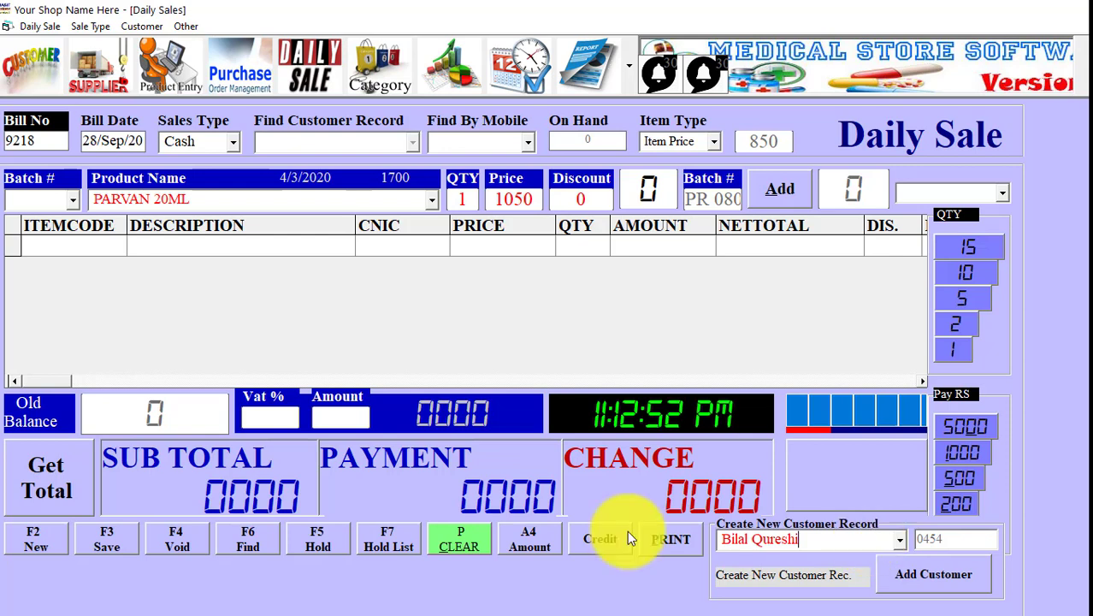
# Start a new bill without a customer and add one each of G FIVE ORAL 240ML and GELSAM-C 240ML
pyautogui.click(63, 536)
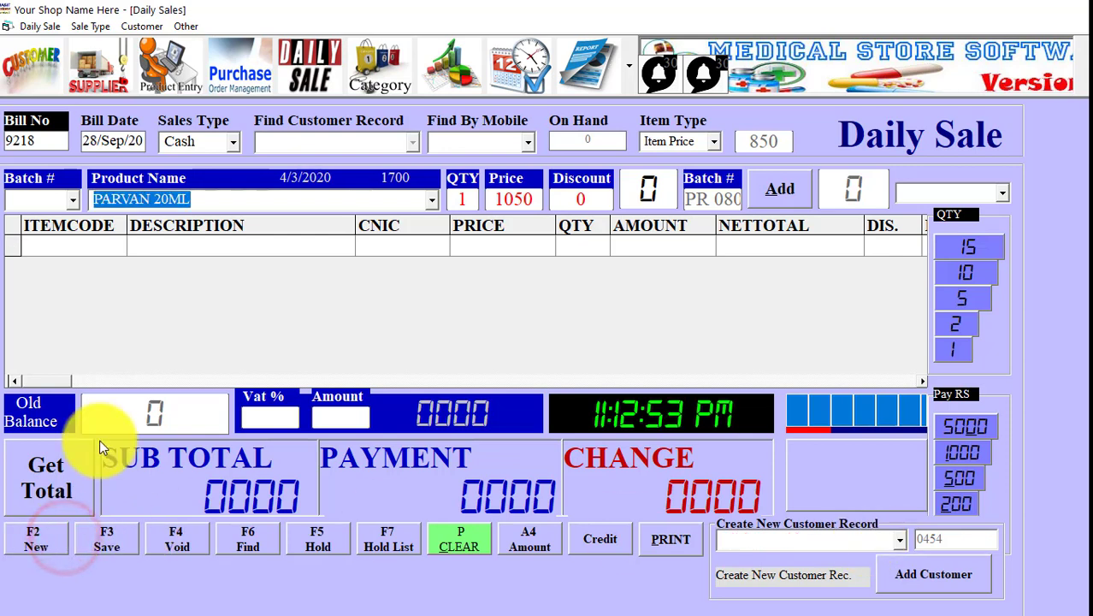
pyautogui.write('G')
pyautogui.press('Return')
pyautogui.press('Down')
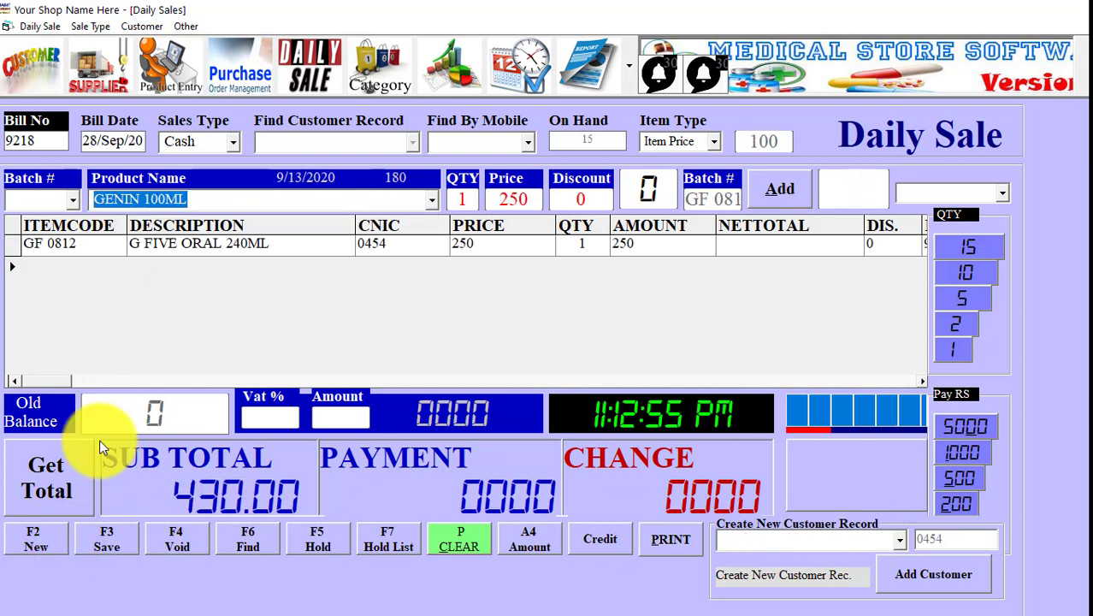
pyautogui.press('Return')
pyautogui.press('Down')
pyautogui.press('Down')
pyautogui.press('Return')
pyautogui.press('Down')
pyautogui.press('Return')
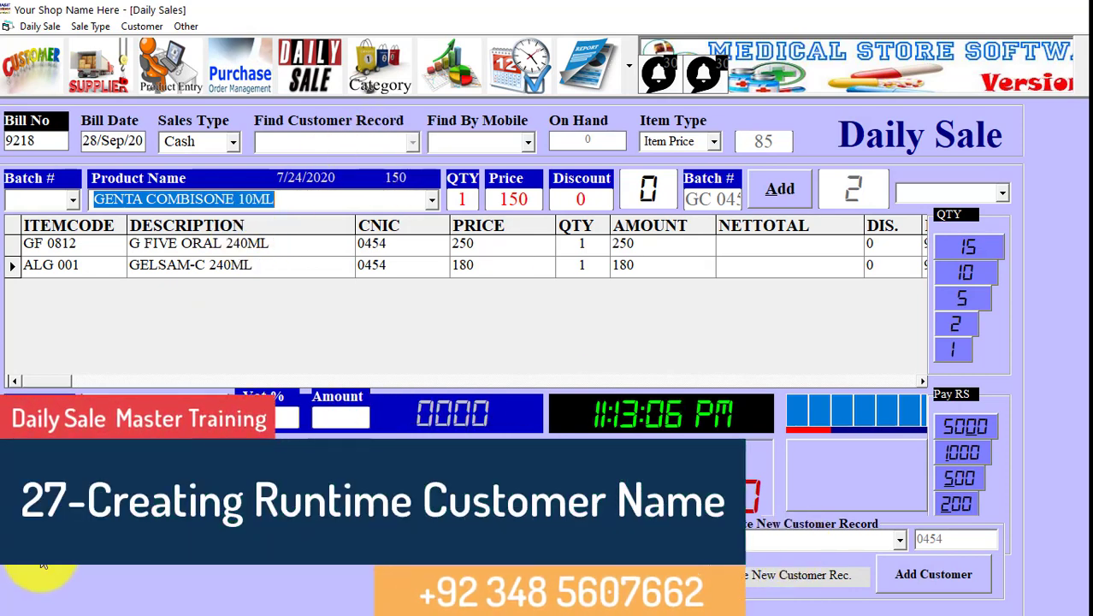
pyautogui.press('Return')
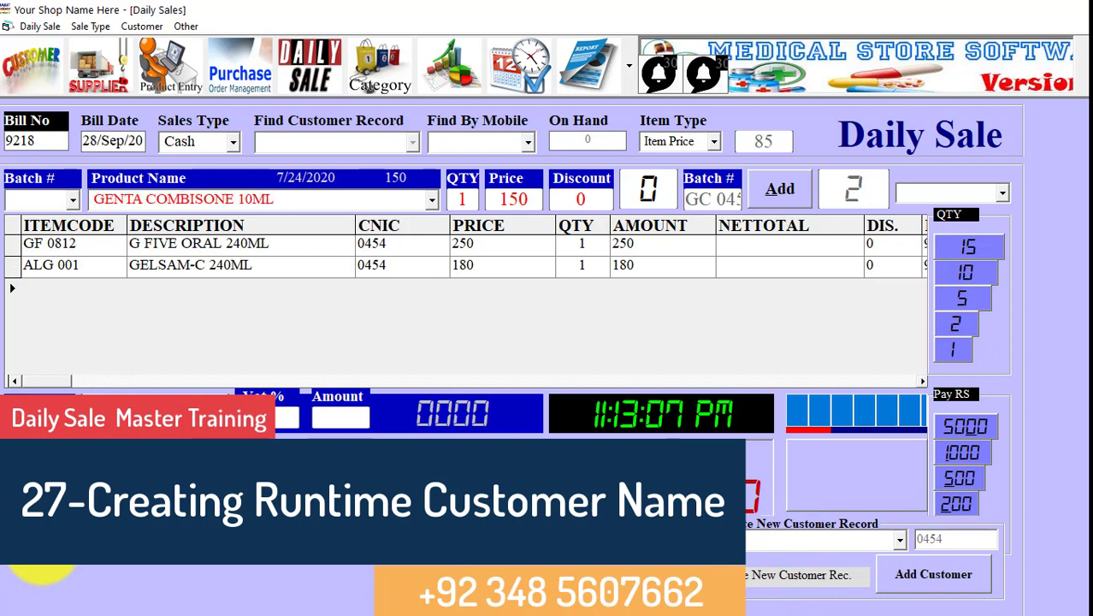
# Start another new bill and enter Abc as the customer name in the customer record field
pyautogui.click(42, 551)
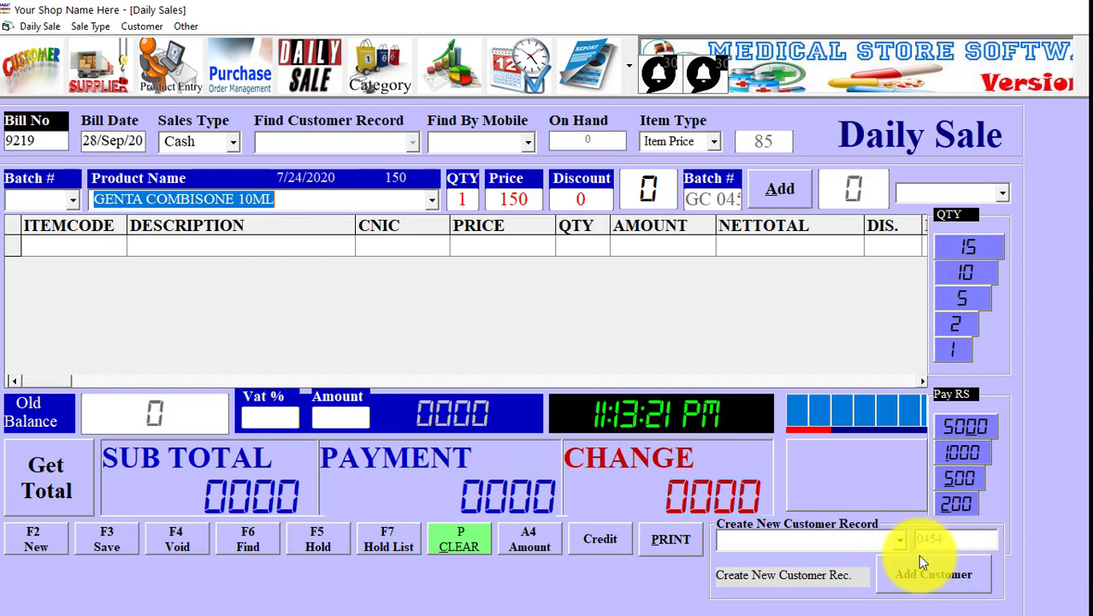
pyautogui.click(901, 540)
pyautogui.scroll(-2, 903, 540)
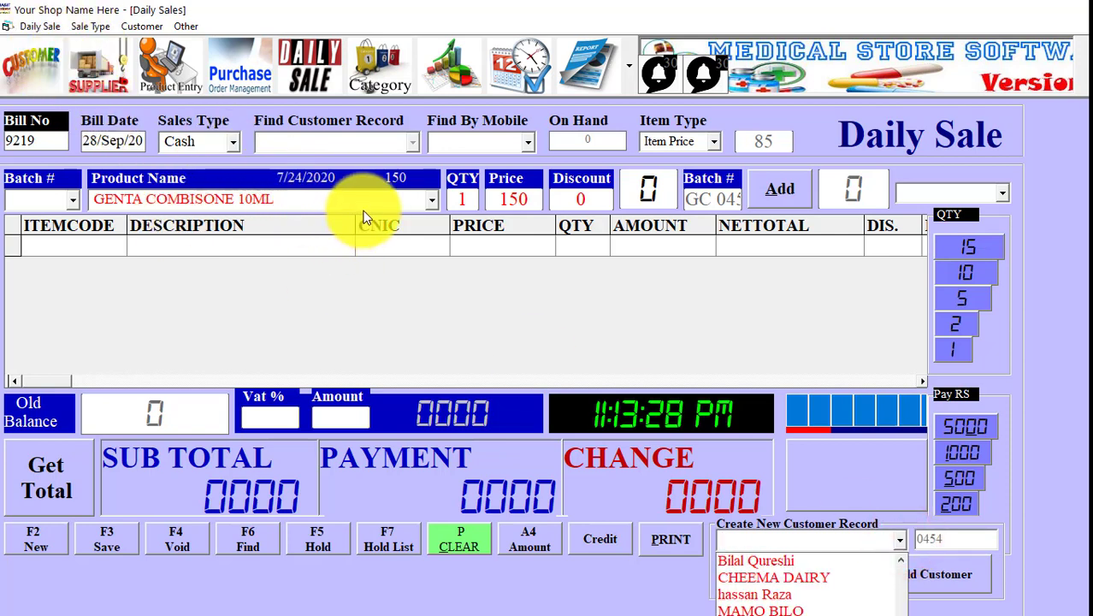
pyautogui.click(826, 534)
pyautogui.write('A')
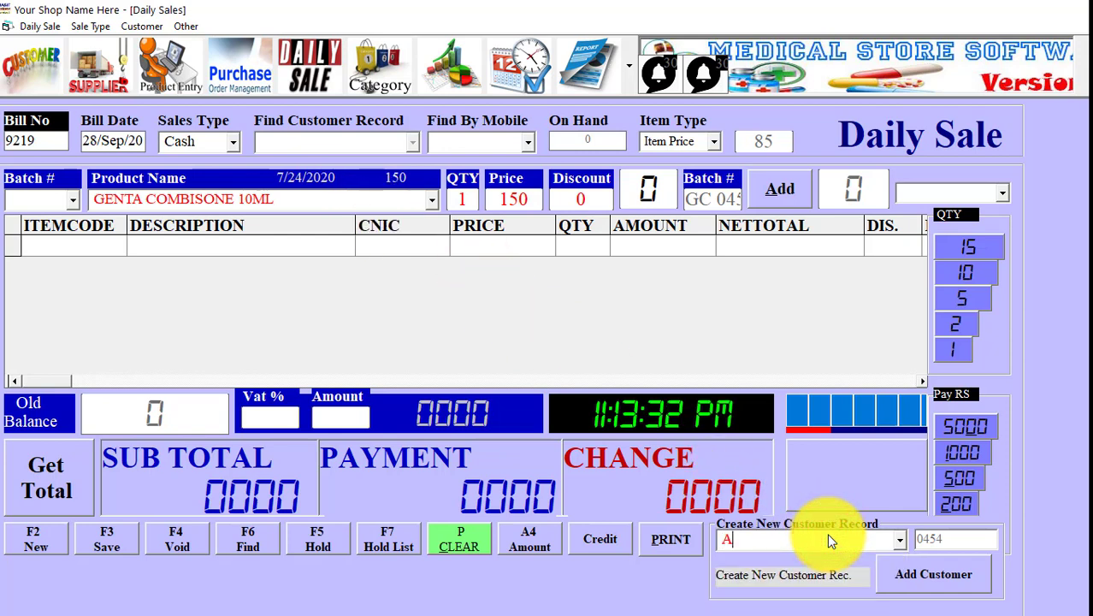
pyautogui.write('cbc')
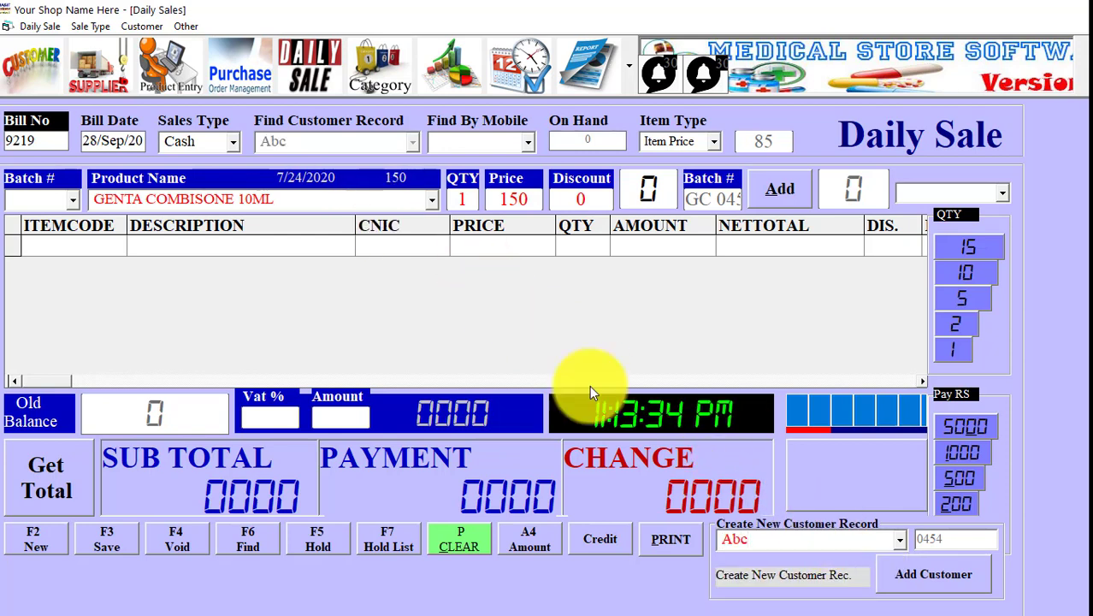
# Add one each of GENTA TYLOSIN 50ML and GENTA-100ML to the bill for customer Abc
pyautogui.click(366, 202)
pyautogui.press('Down')
pyautogui.press('Return')
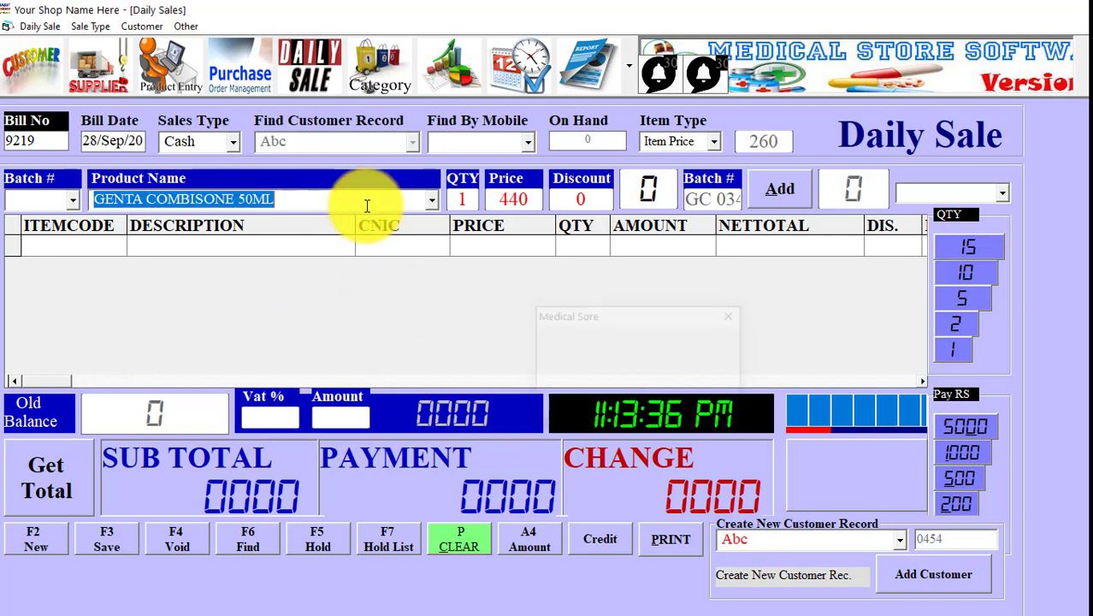
pyautogui.press('Return')
pyautogui.press('Down')
pyautogui.press('Return')
pyautogui.press('Down')
pyautogui.press('Down')
pyautogui.press('Return')
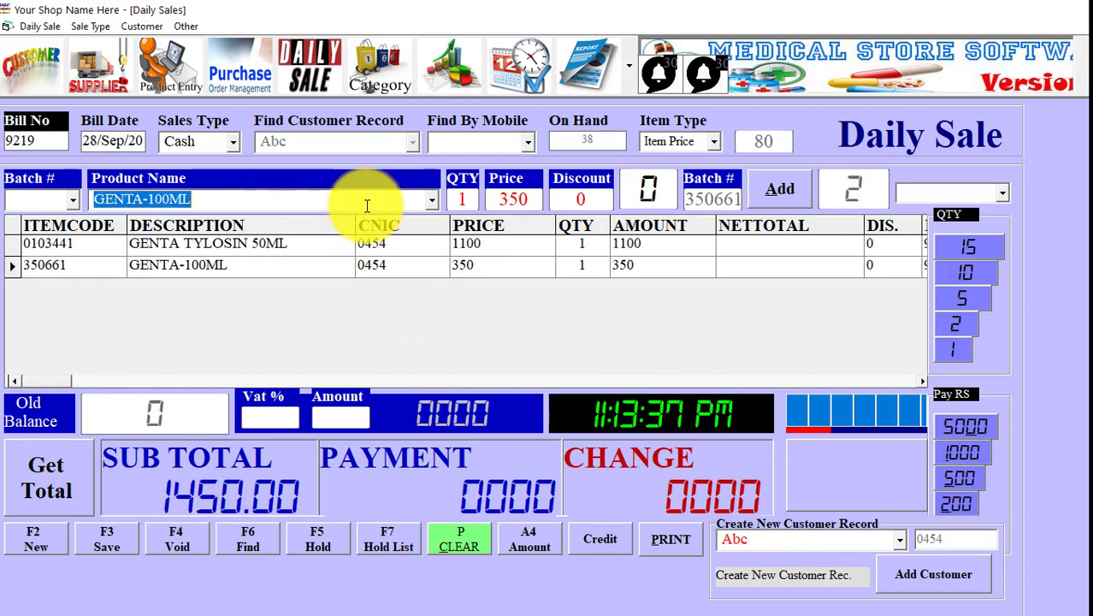
# Preview the sale invoice of the current bill and close the preview
pyautogui.hotkey('alt', 'p')
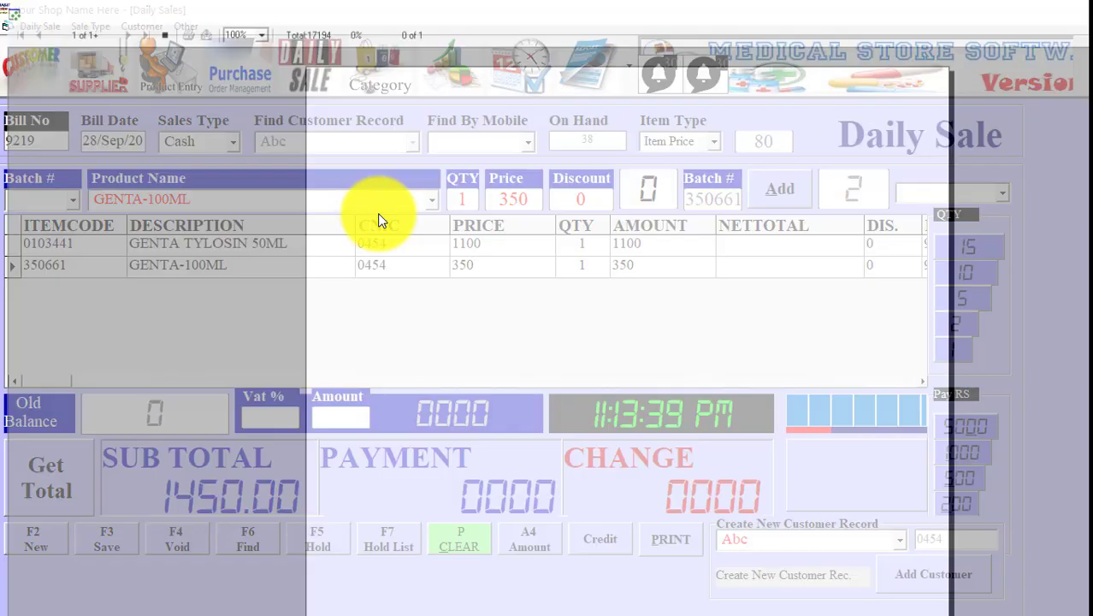
pyautogui.click(489, 231)
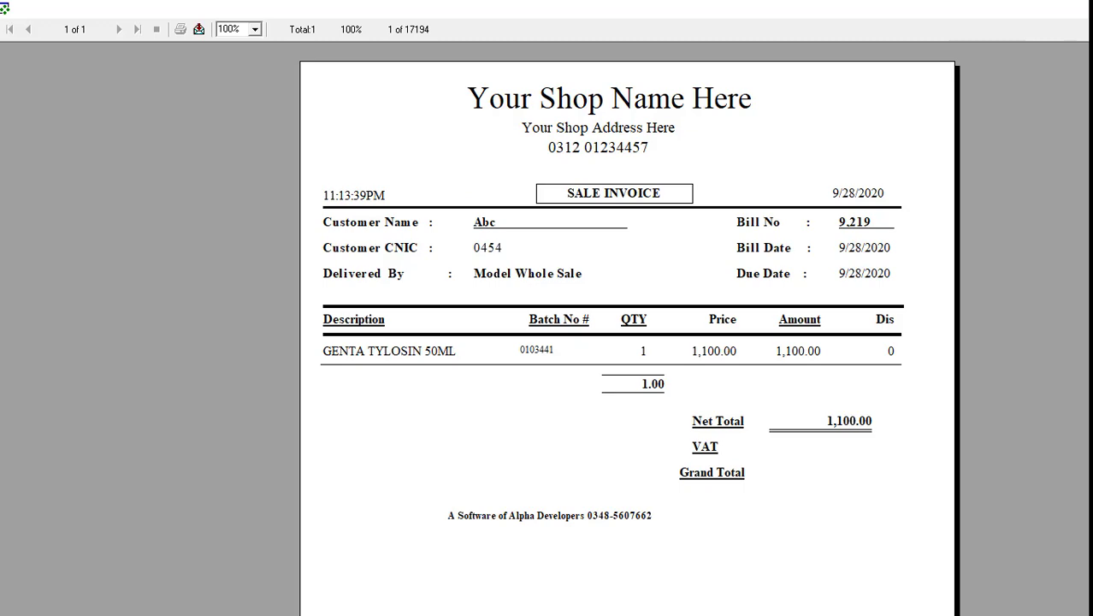
pyautogui.hotkey('alt', 'F4')
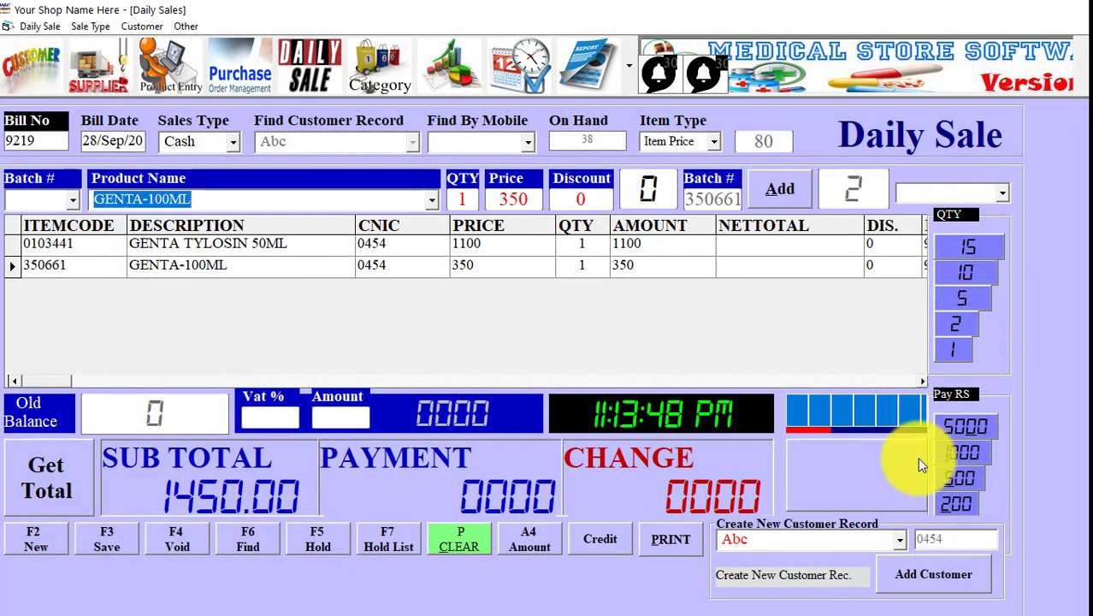
# Check the saved customer list for the name Abc entered on the bill
pyautogui.click(905, 543)
pyautogui.scroll(-3, 882, 550)
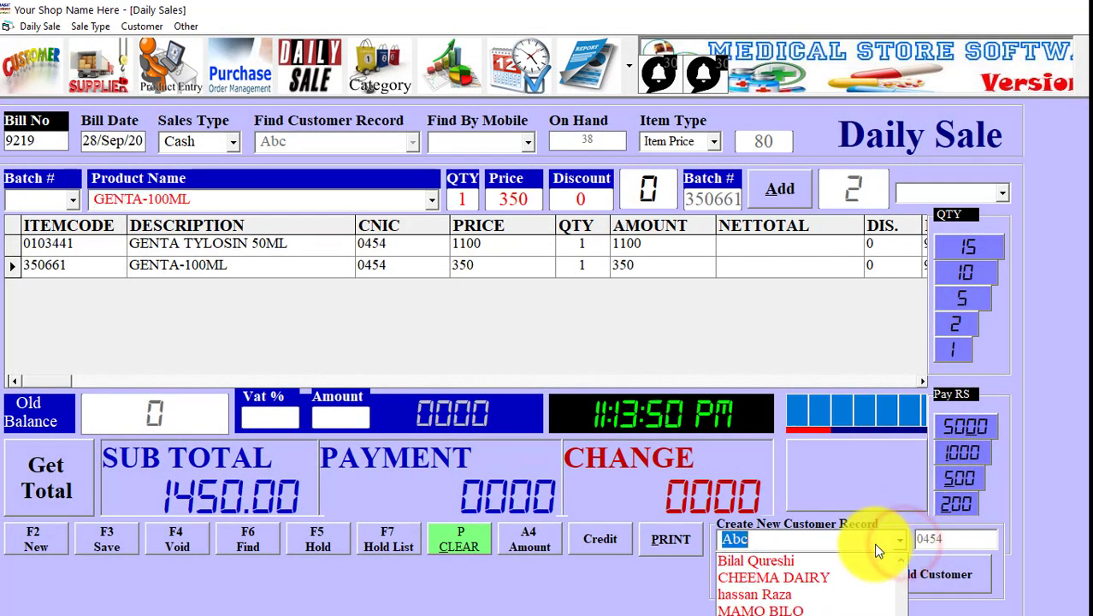
pyautogui.scroll(3, 877, 550)
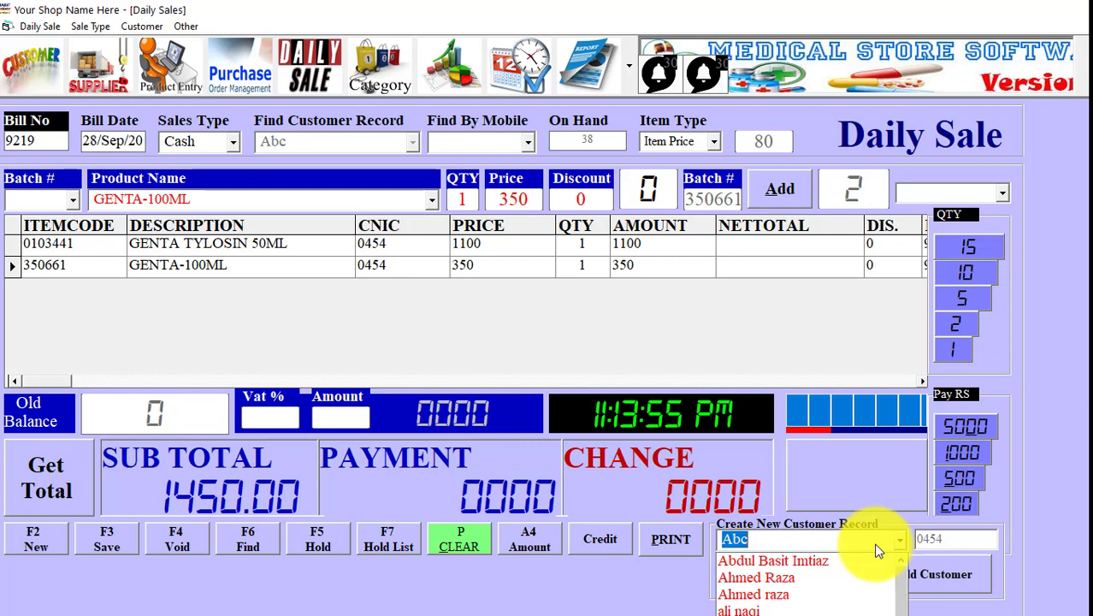
pyautogui.scroll(-2, 830, 586)
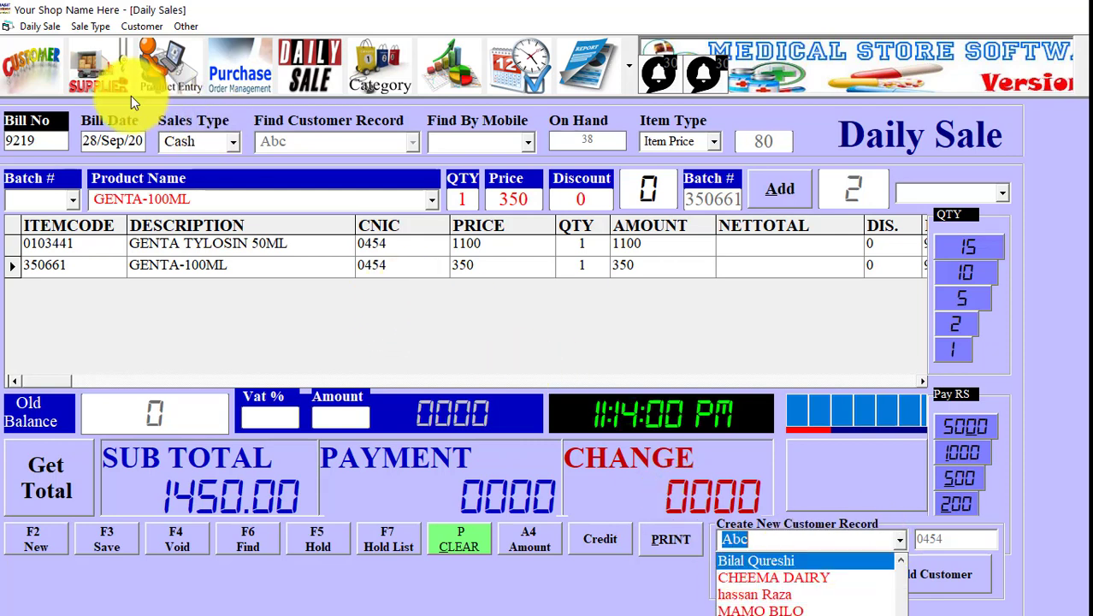
pyautogui.click(21, 73)
pyautogui.click(23, 75)
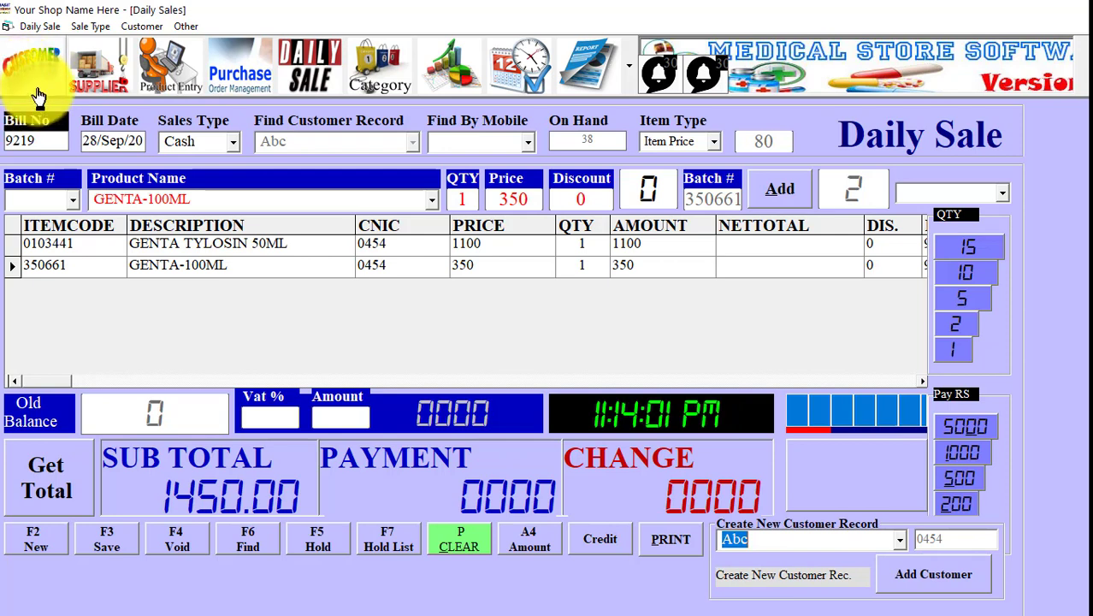
# Pick an already saved customer from the customer record list on the current bill
pyautogui.click(904, 539)
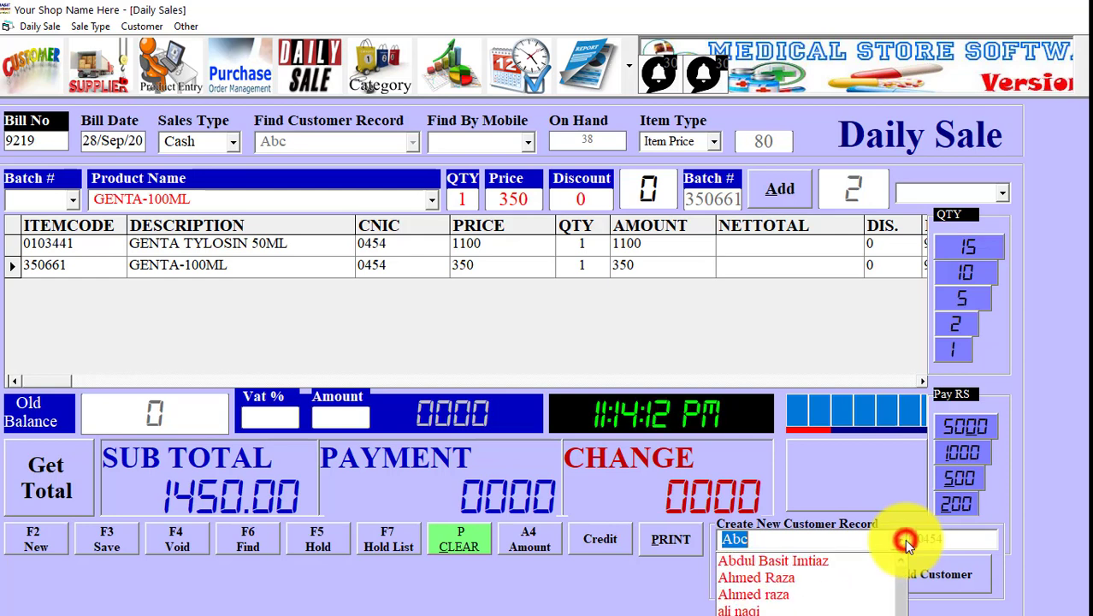
pyautogui.scroll(-2, 877, 574)
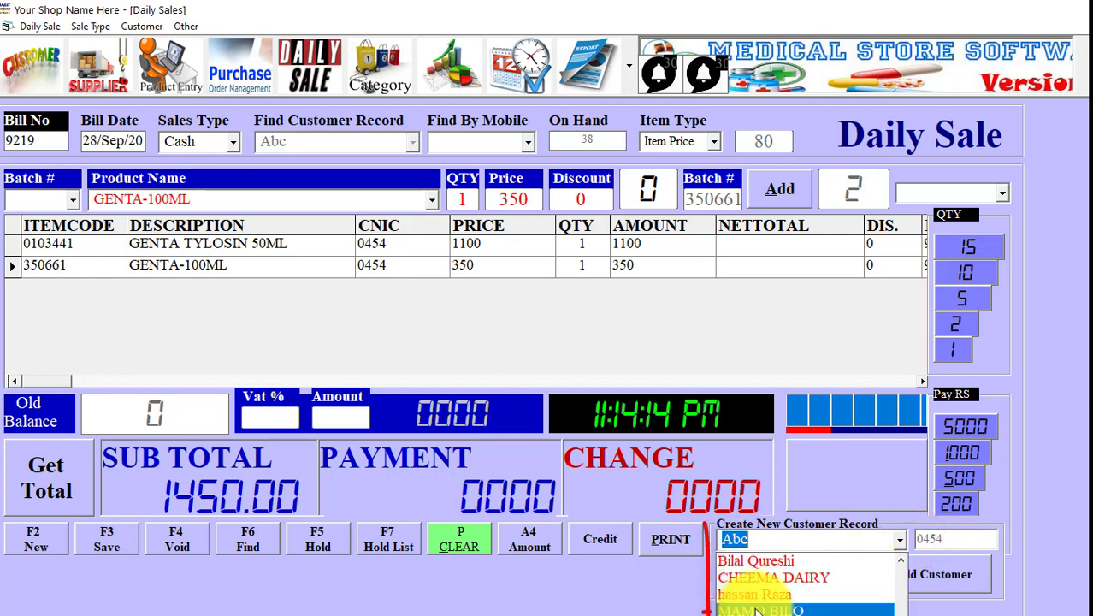
pyautogui.click(772, 562)
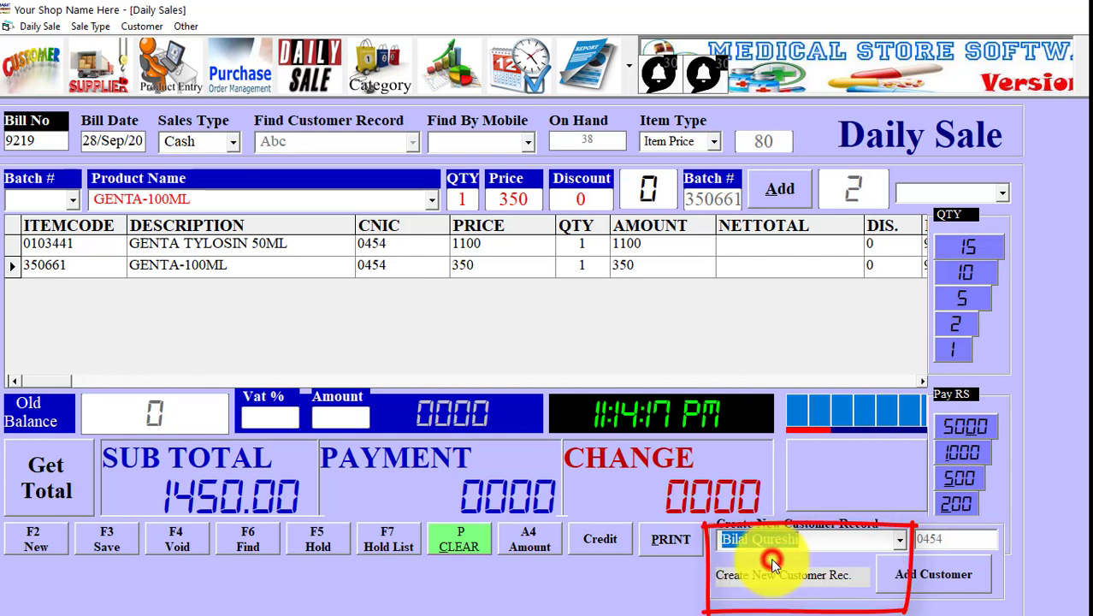
pyautogui.click(896, 541)
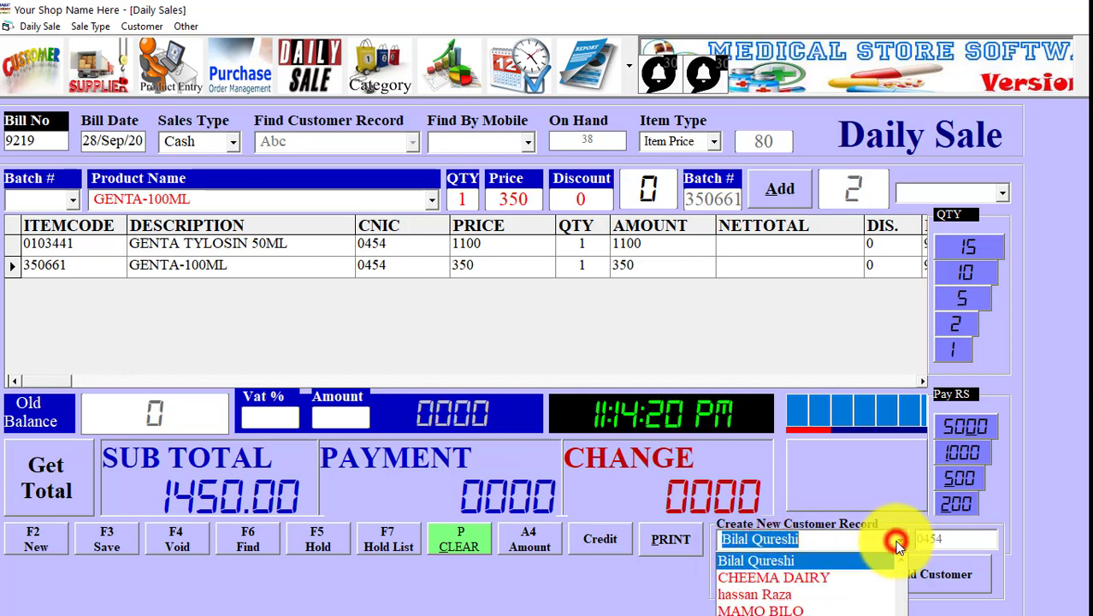
pyautogui.click(830, 559)
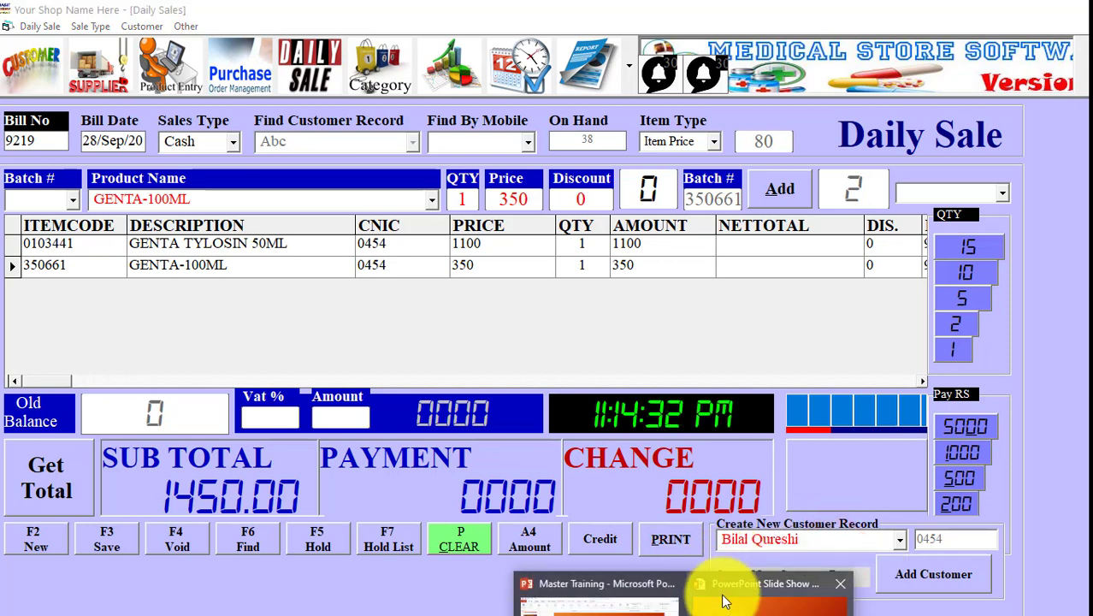
# Switch to the PowerPoint slide show, reveal agenda item 28 and return to the Daily Sales form
pyautogui.click(721, 590)
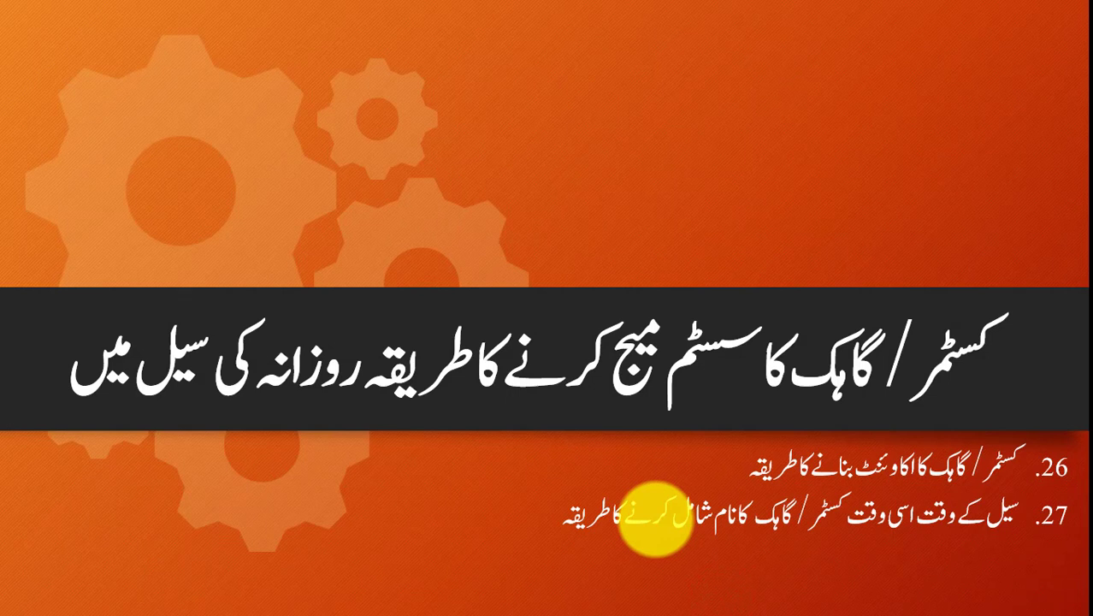
pyautogui.press('Right')
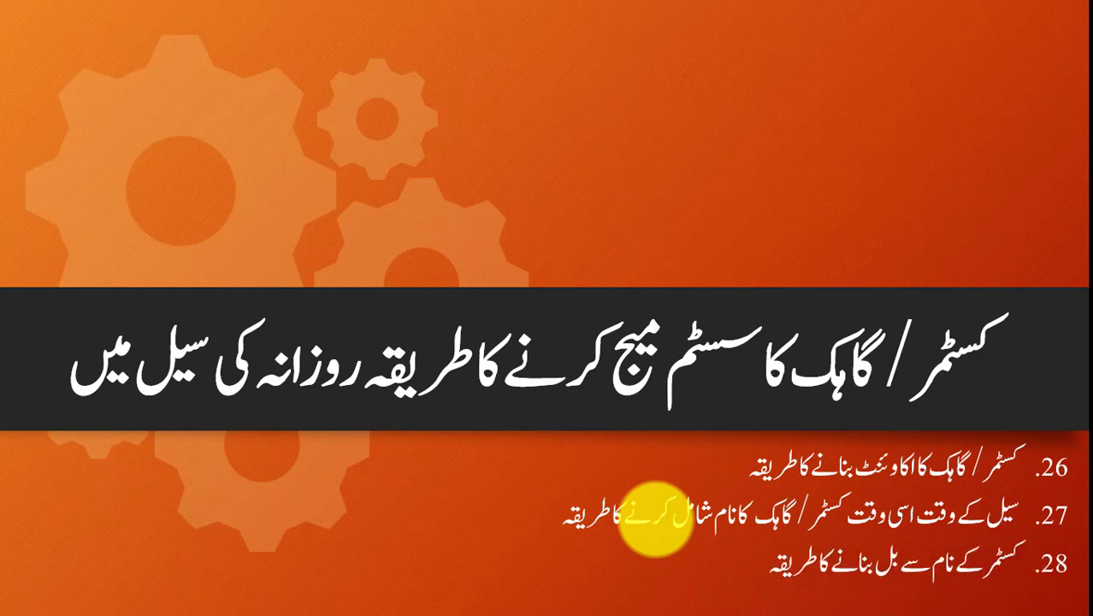
pyautogui.hotkey('alt', 'Tab')
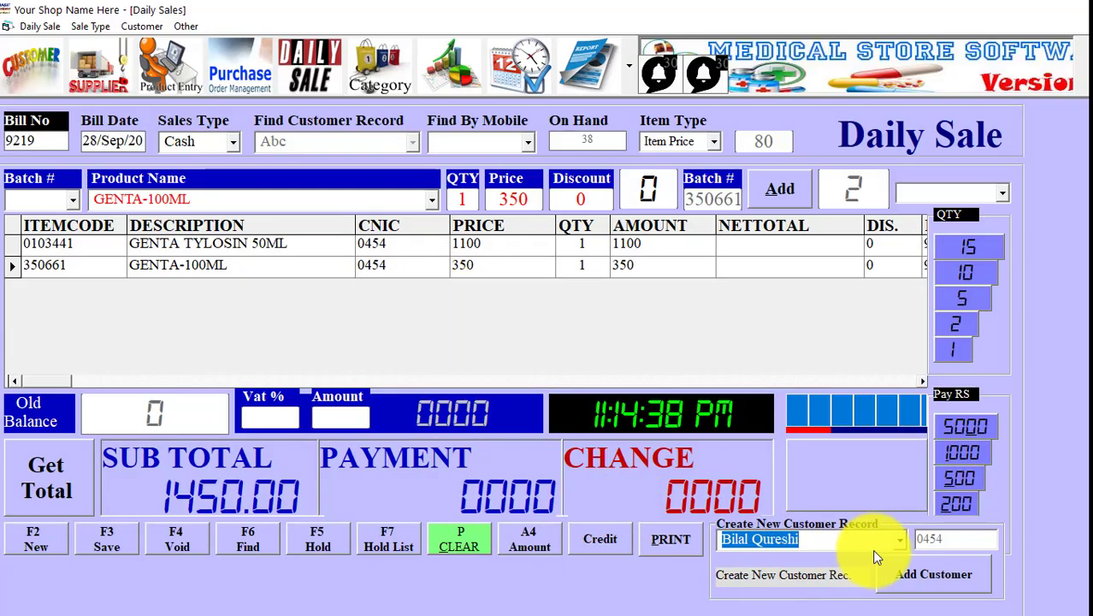
# Start a new bill and enter the customer's full name in the customer record field
pyautogui.click(27, 541)
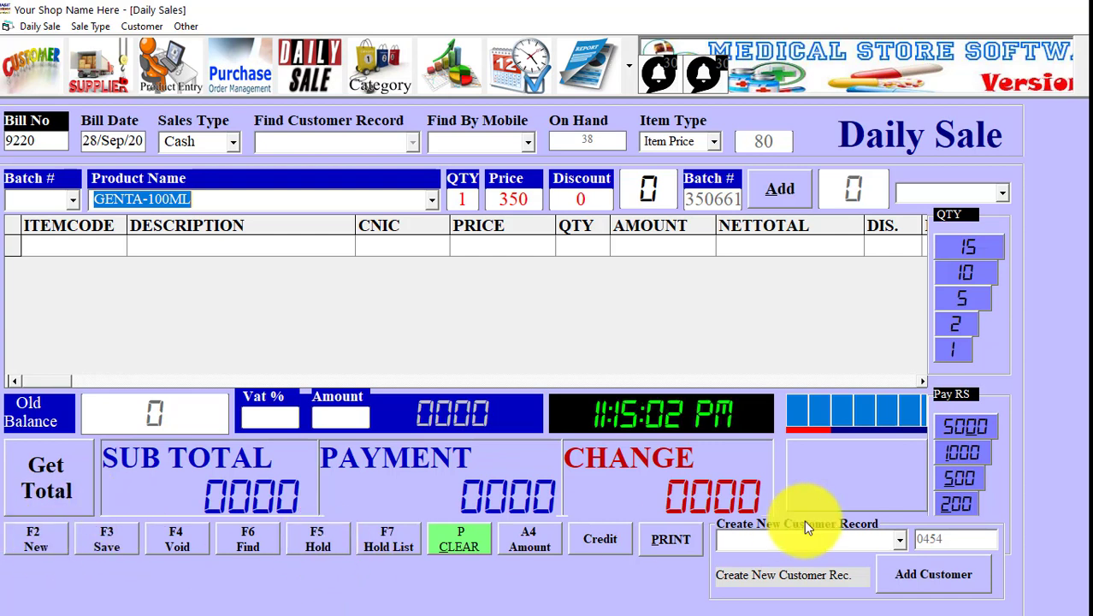
pyautogui.click(899, 540)
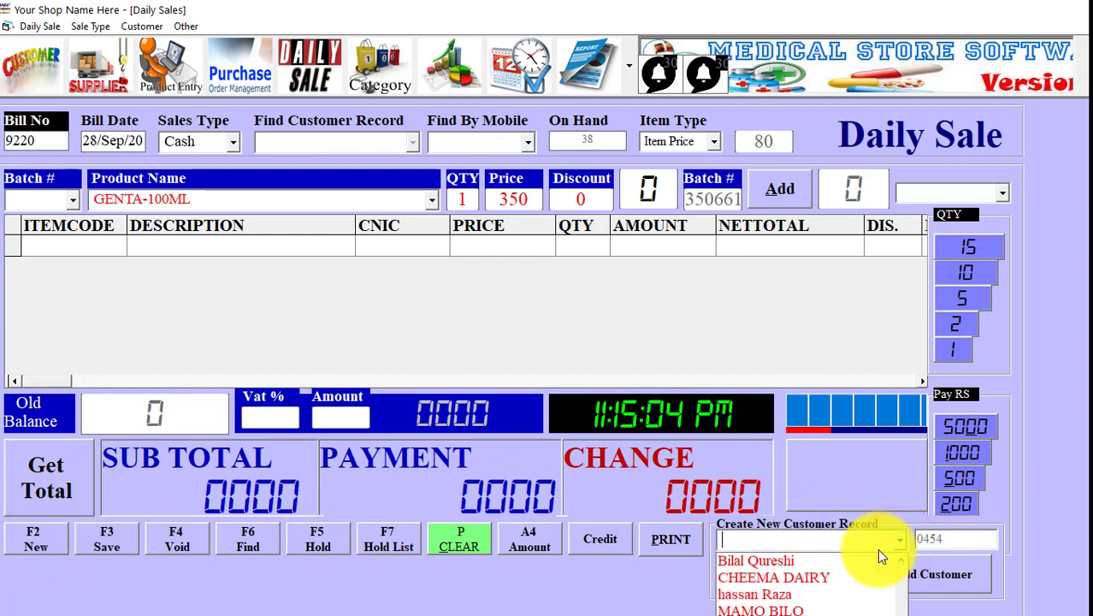
pyautogui.click(881, 541)
pyautogui.click(880, 539)
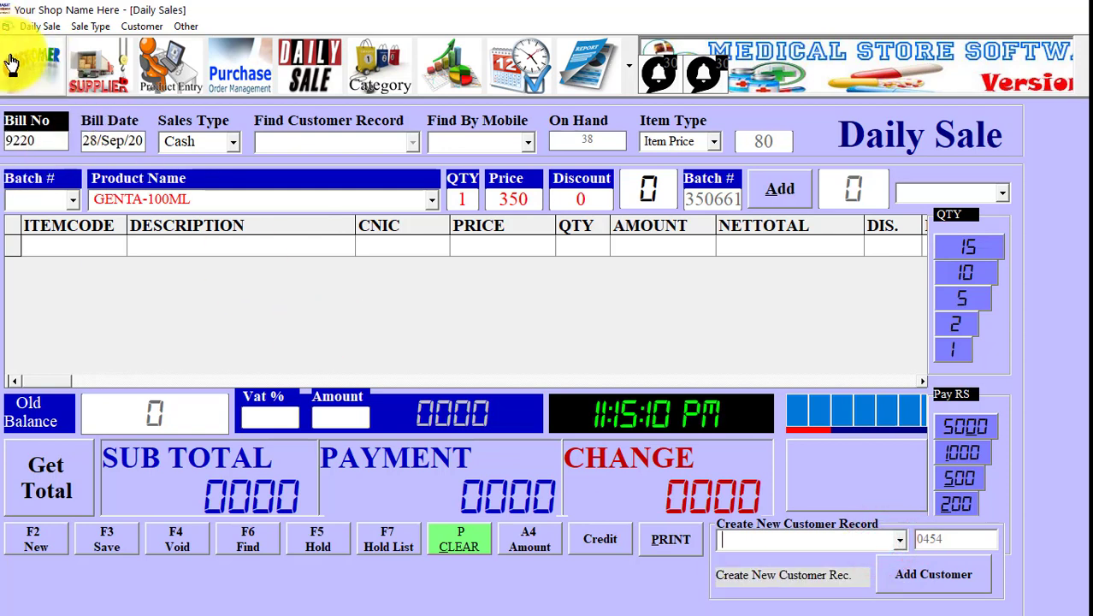
pyautogui.click(901, 540)
pyautogui.click(903, 538)
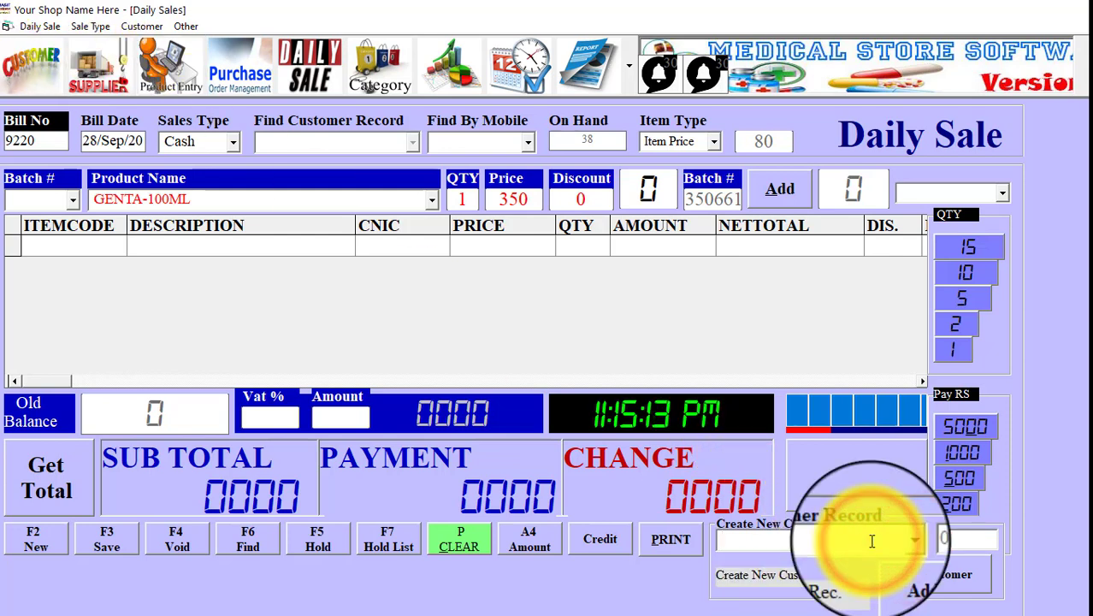
pyautogui.write('Ali Raza')
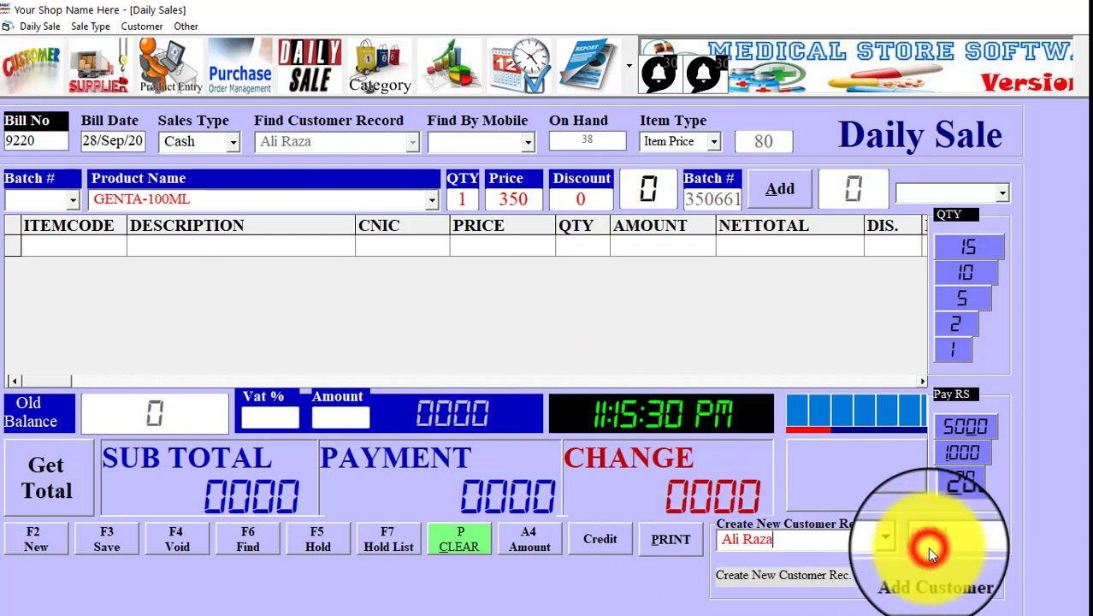
pyautogui.click(863, 542)
pyautogui.click(948, 537)
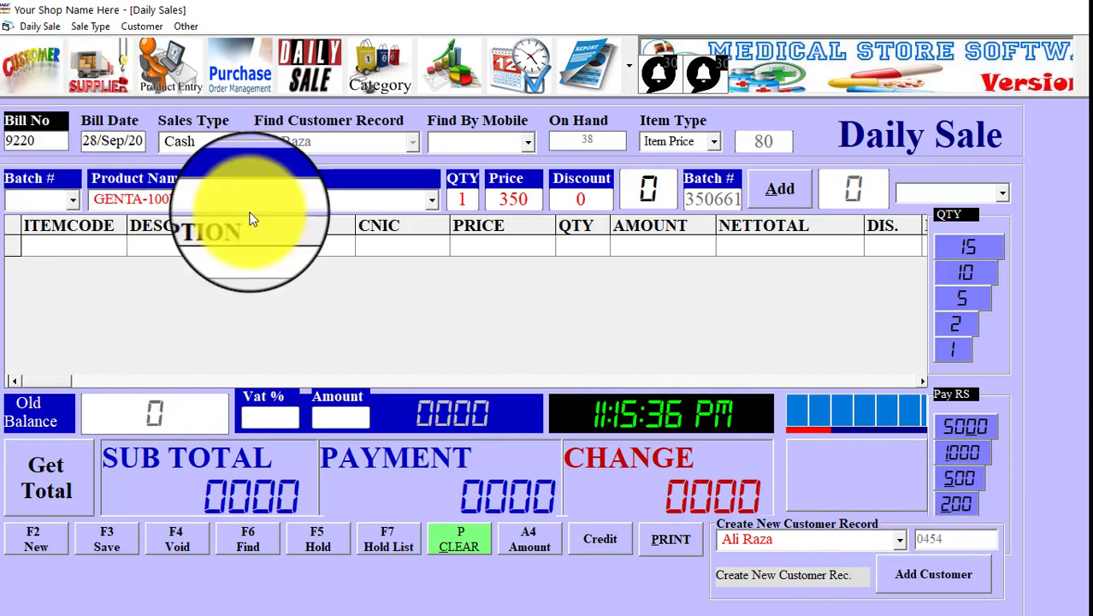
# Save the entered customer as a new customer record and select Cash as the bill's sales type
pyautogui.click(965, 578)
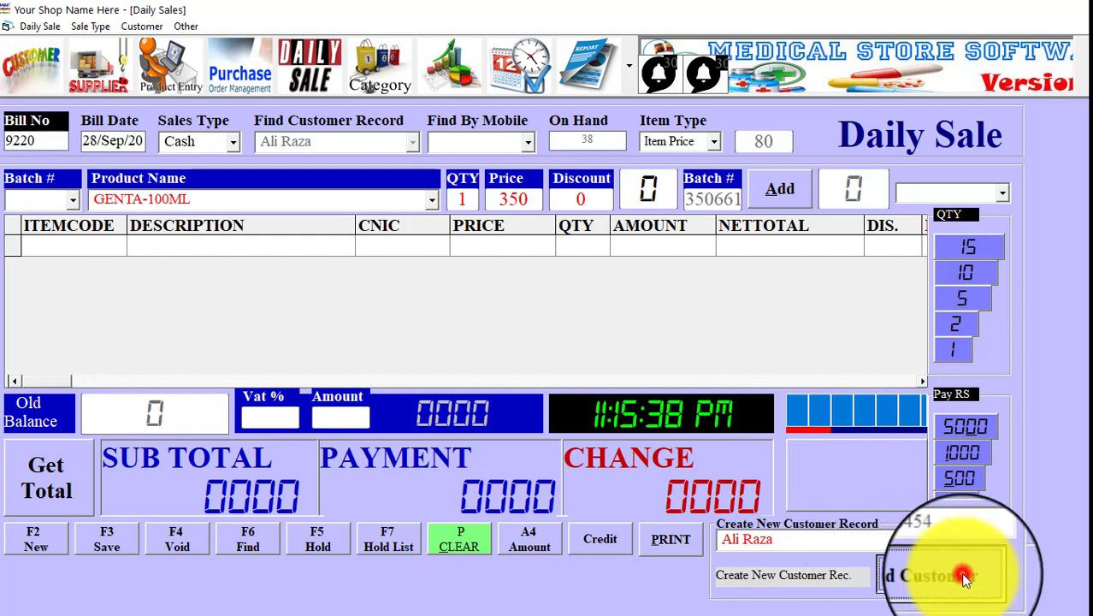
pyautogui.click(670, 407)
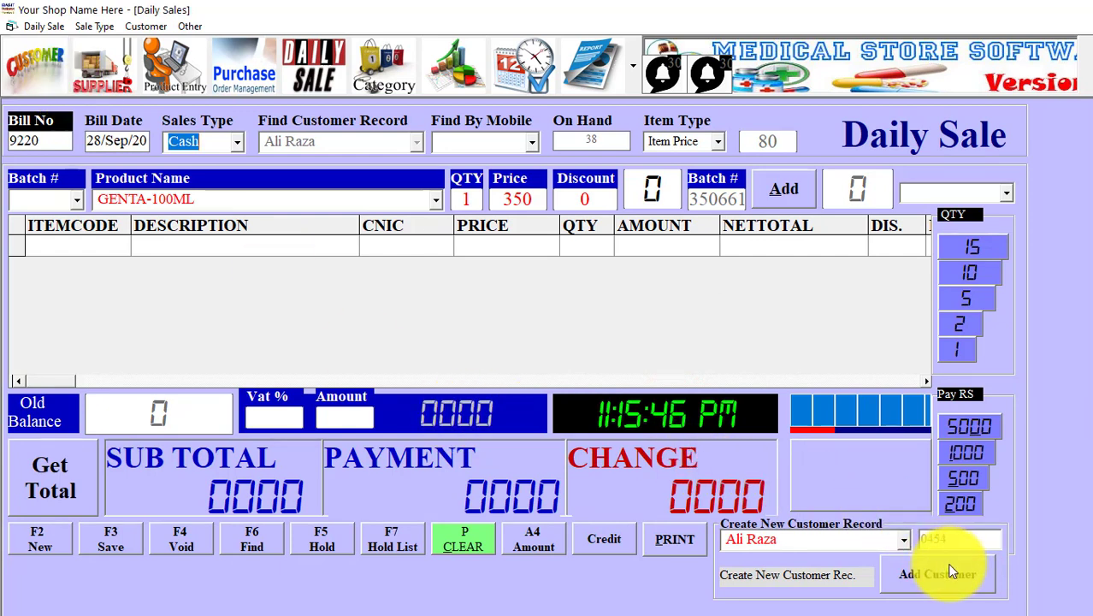
pyautogui.click(236, 147)
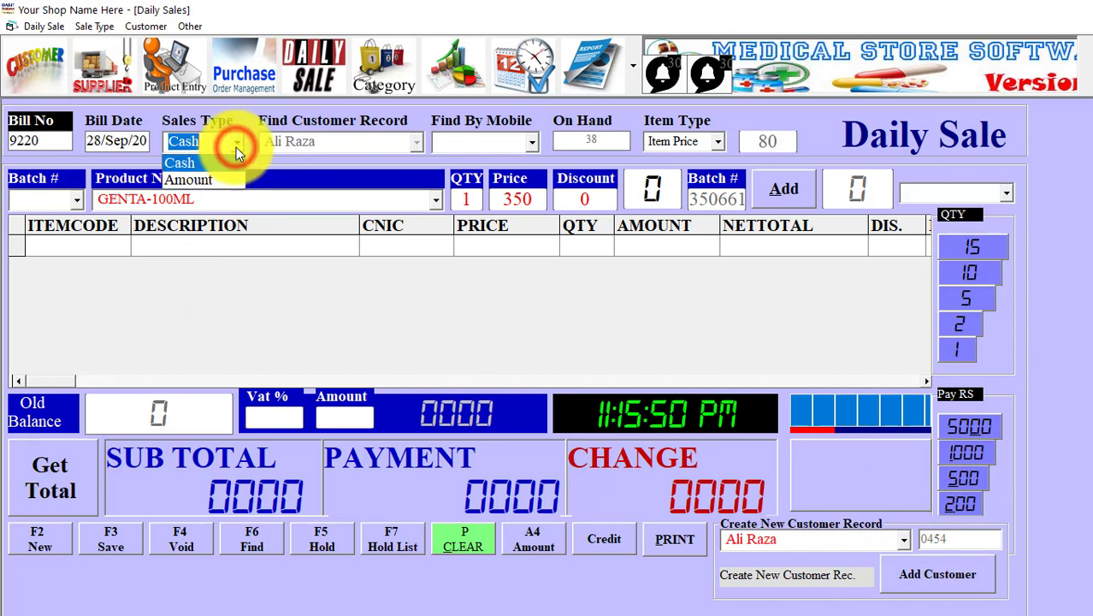
pyautogui.click(228, 161)
# Add one unit each of GENTACON 50ML, GENTAFAR 100ML and GENTAFAR 50ML to the bill
pyautogui.click(239, 196)
pyautogui.press('Down')
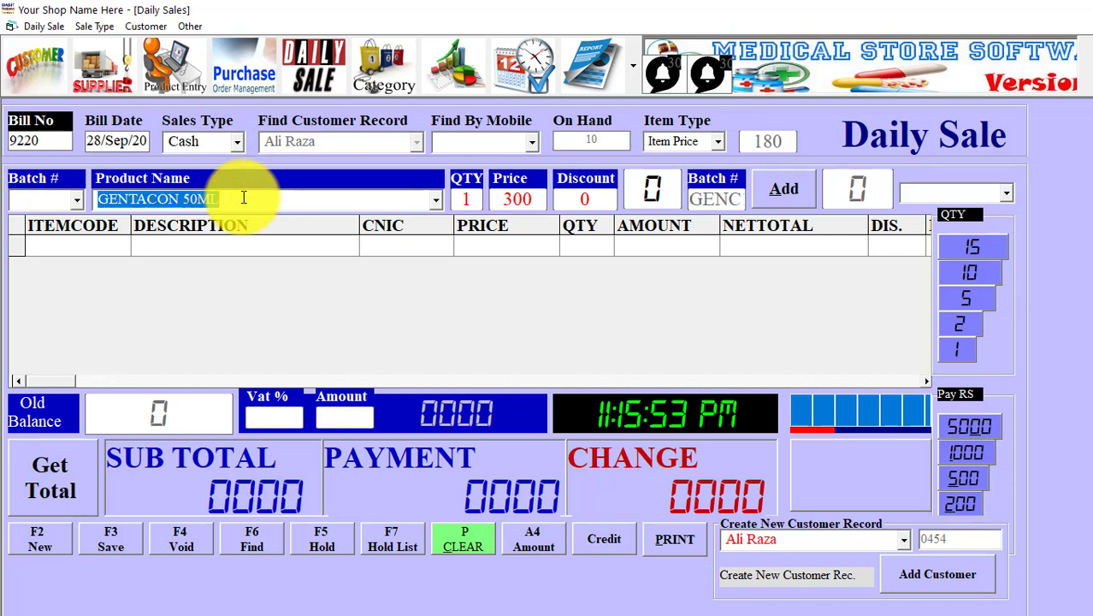
pyautogui.press('Return')
pyautogui.press('Down')
pyautogui.press('Return')
pyautogui.press('Down')
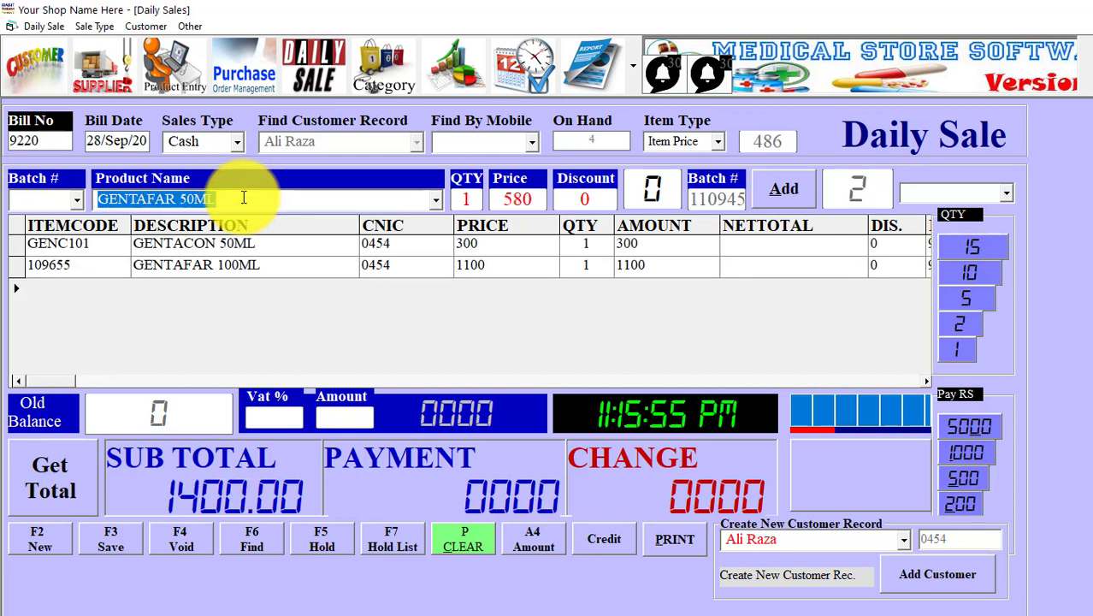
pyautogui.press('Return')
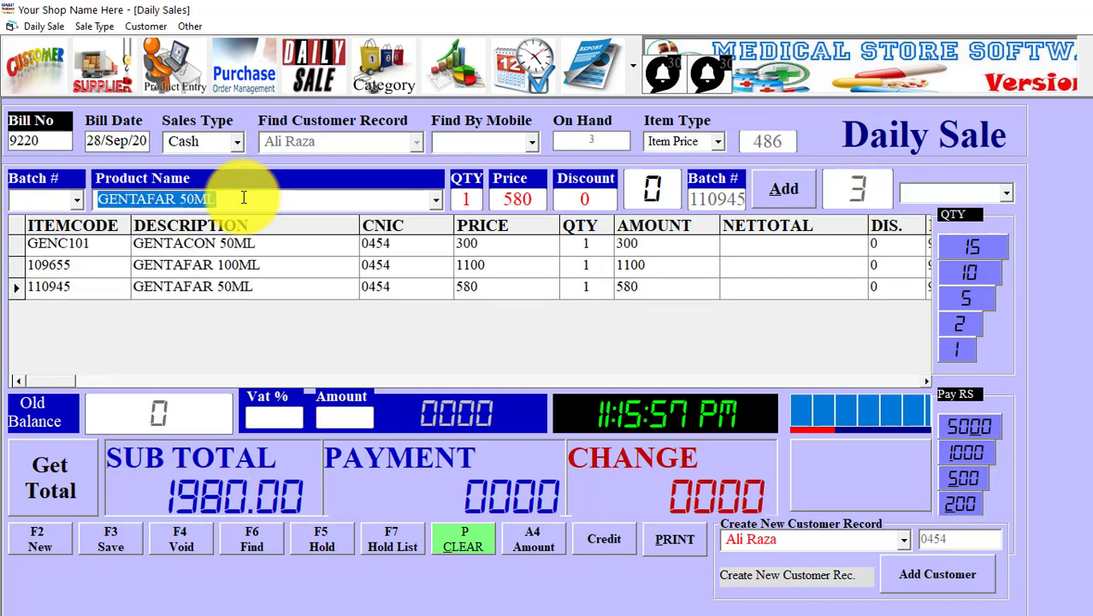
# Preview the bill's sale invoice, and close the preview and the Daily Sales form
pyautogui.hotkey('alt', 'p')
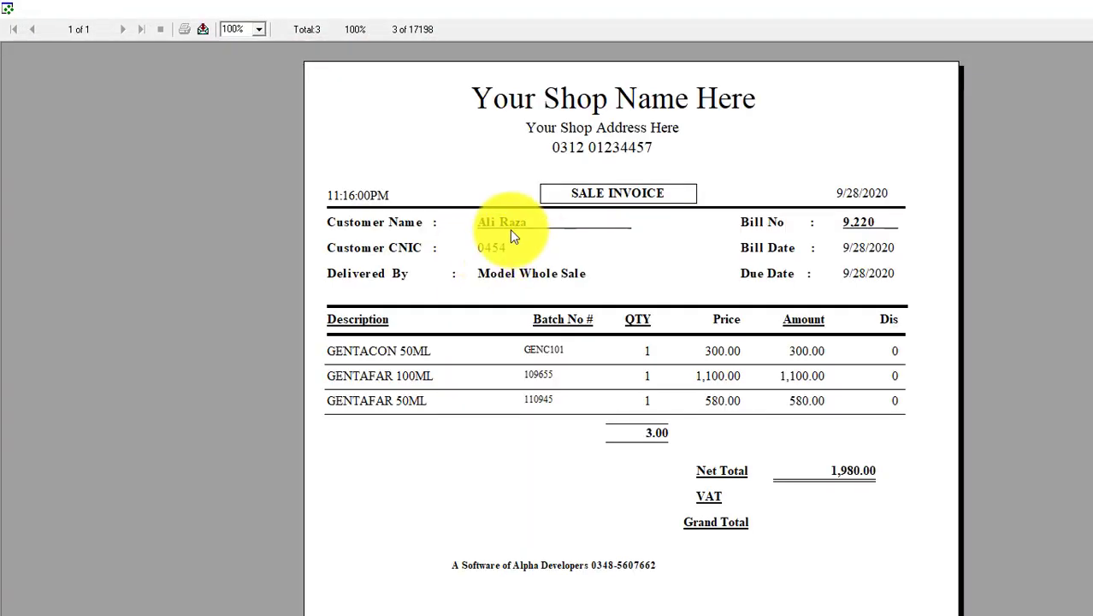
pyautogui.click(1079, 7)
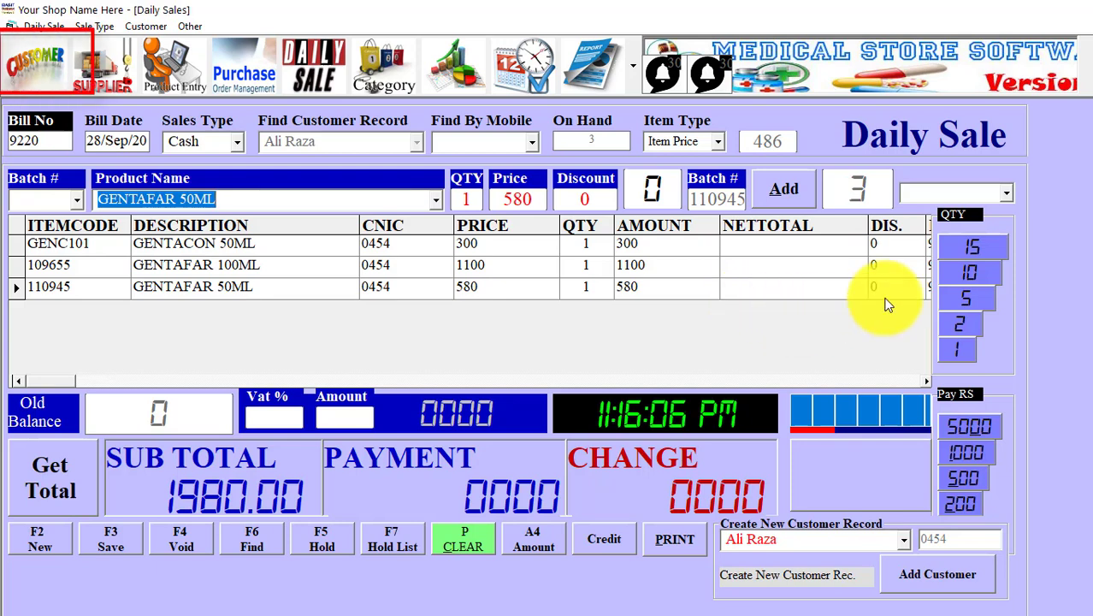
pyautogui.press('Escape')
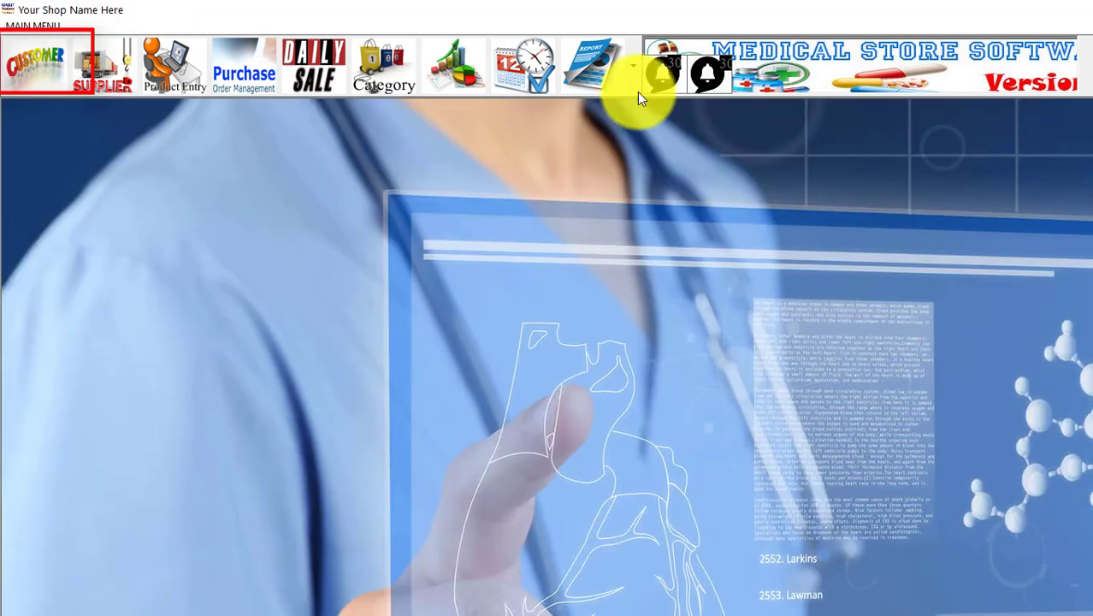
# Open the customer details form and filter the customer list by the new customer's full name
pyautogui.click(67, 62)
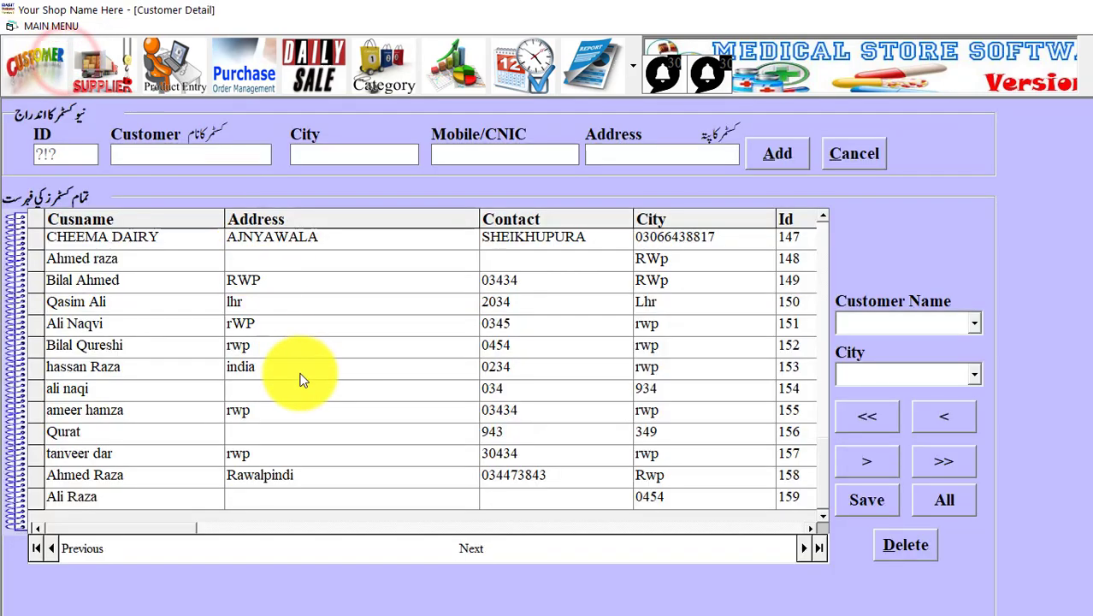
pyautogui.click(891, 325)
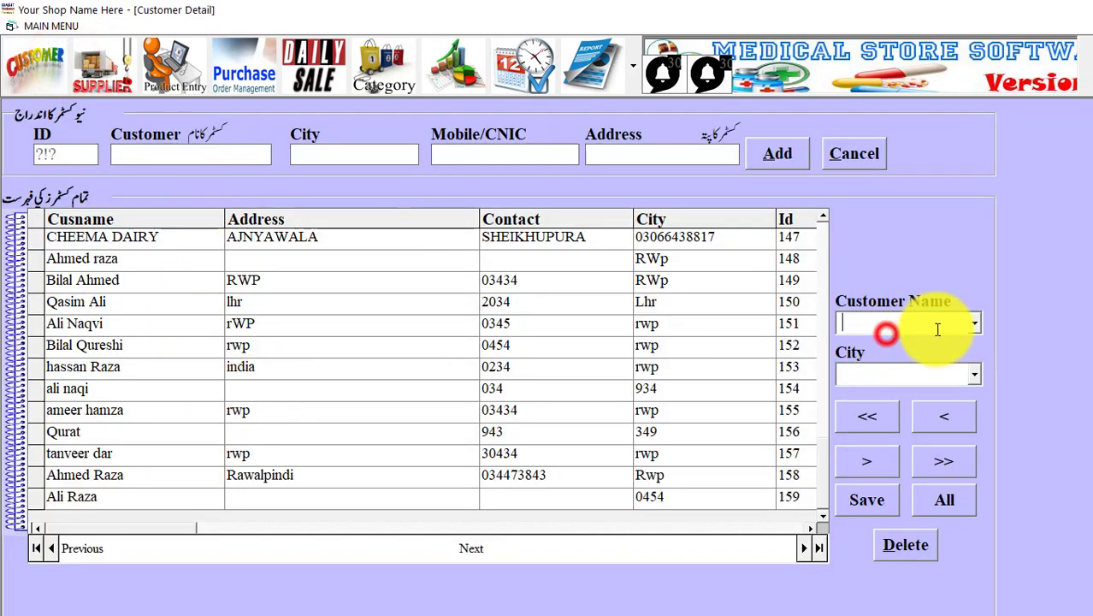
pyautogui.click(974, 323)
pyautogui.write('Ali Raza')
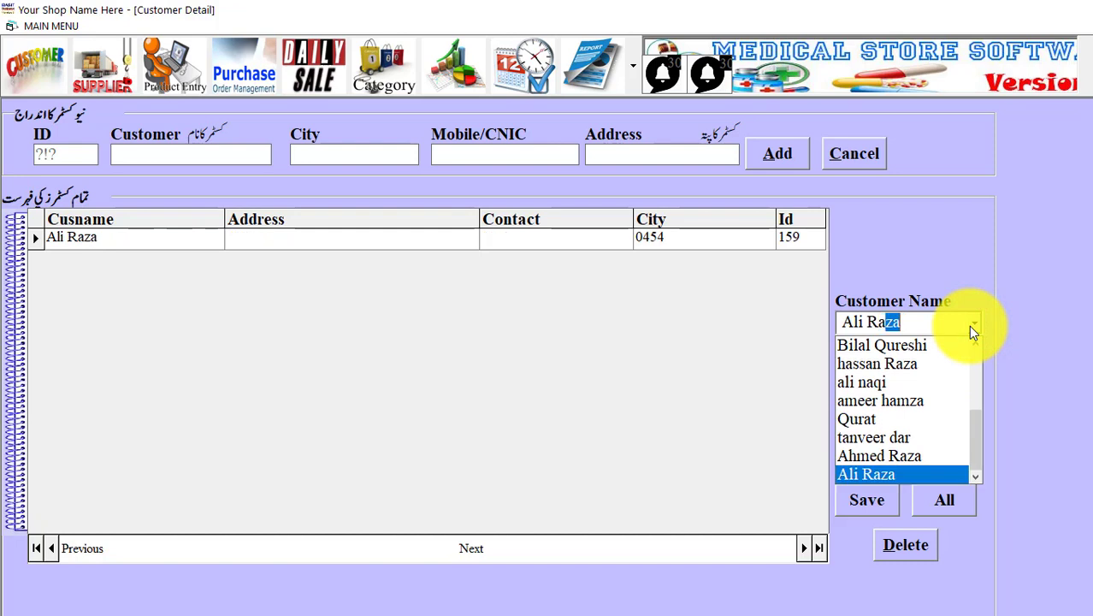
pyautogui.press('Return')
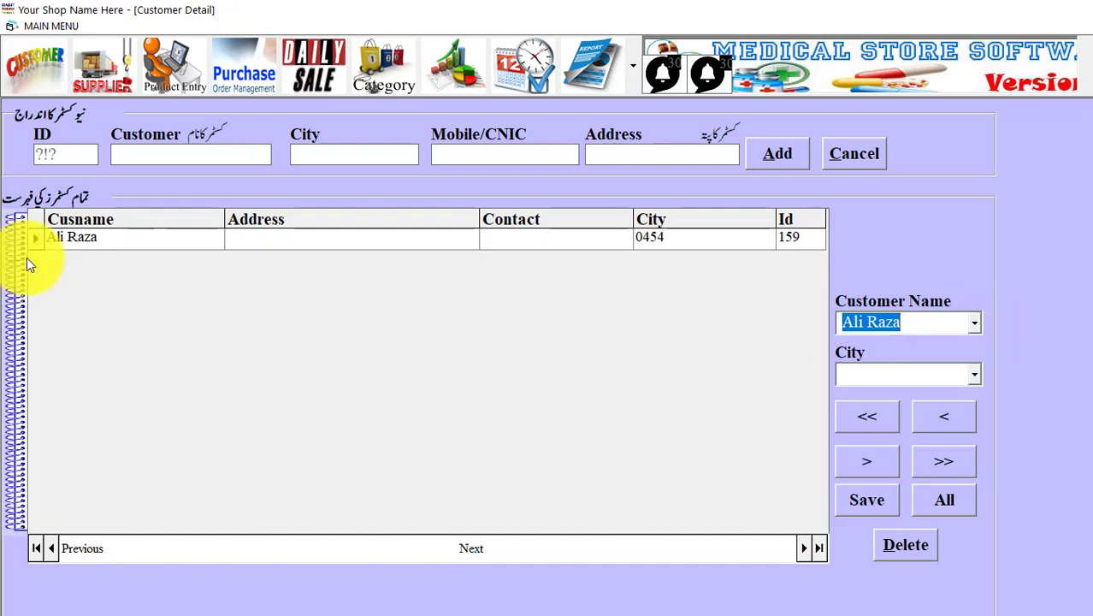
# Fill in the new customer's address and contact number in the record, and save the changes
pyautogui.click(99, 221)
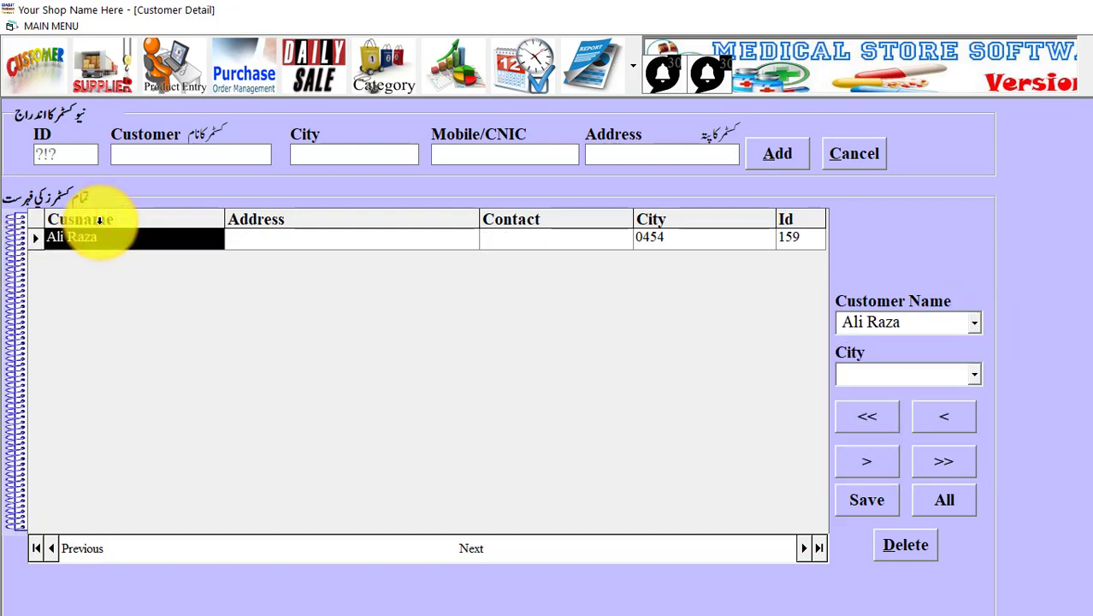
pyautogui.click(236, 239)
pyautogui.write('rwp')
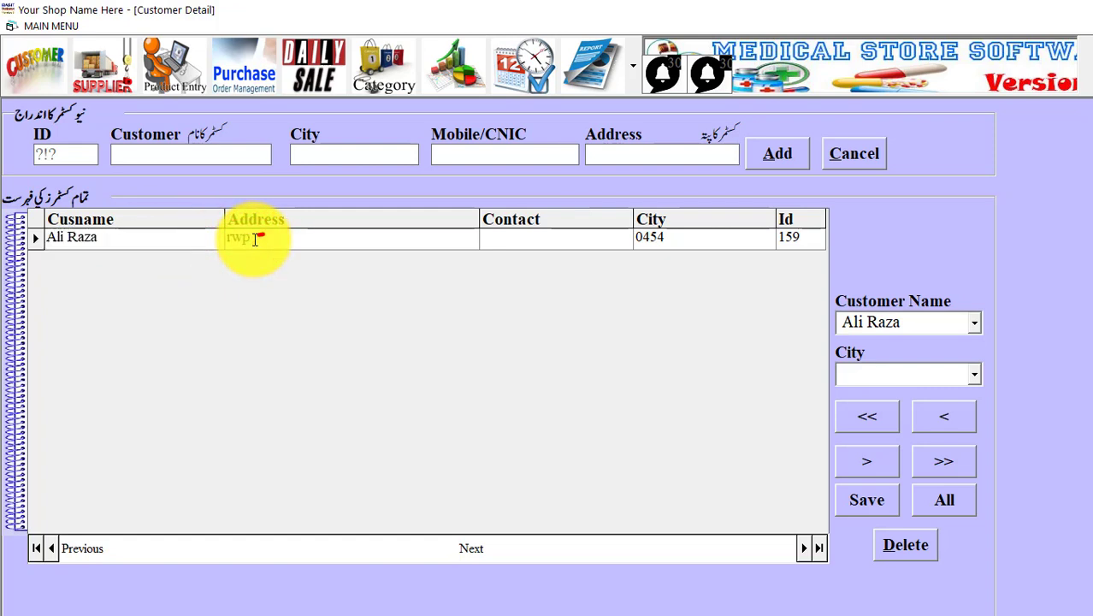
pyautogui.press('Tab')
pyautogui.click(521, 237)
pyautogui.write('03434')
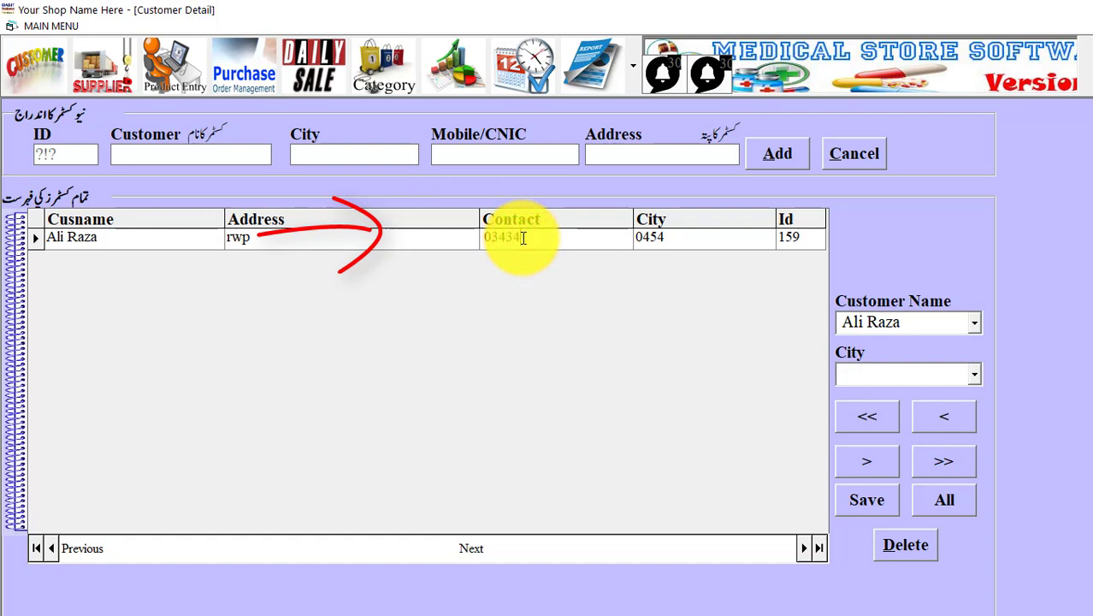
pyautogui.click(871, 505)
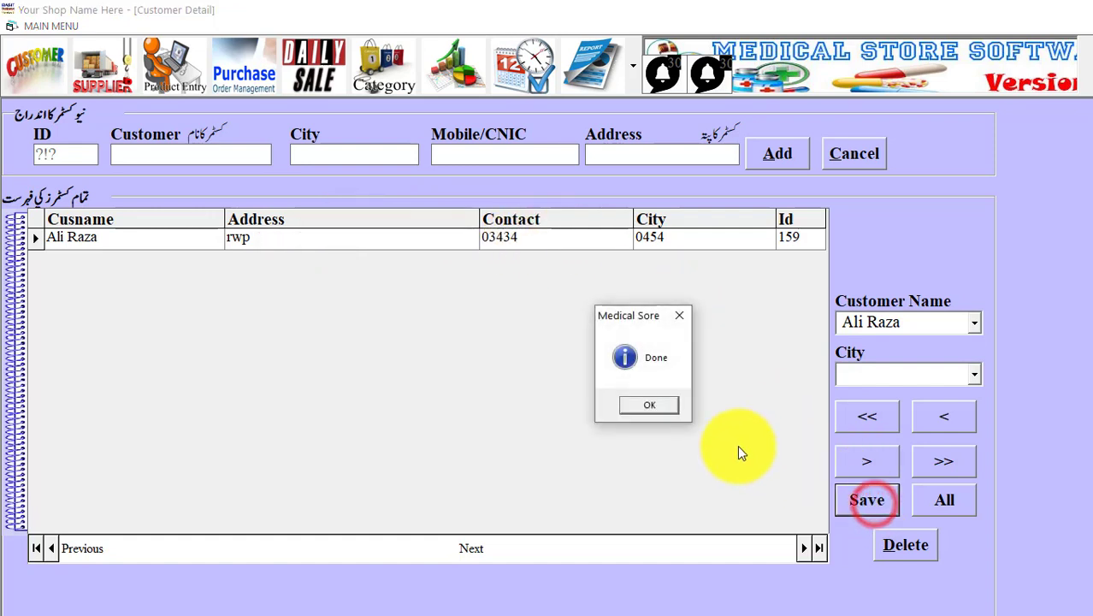
pyautogui.click(672, 410)
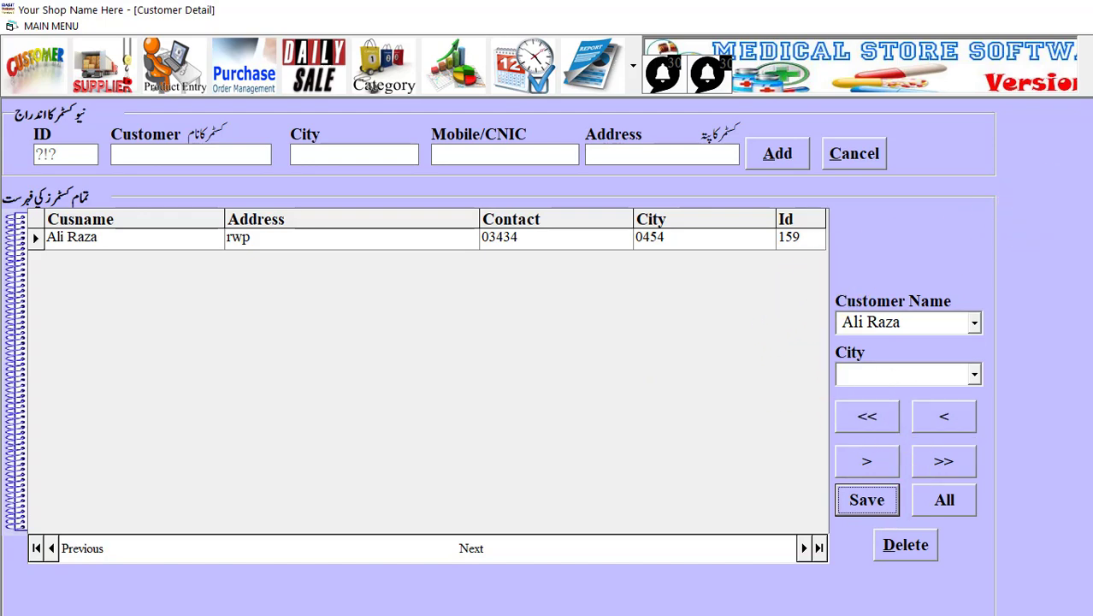
# Close the customer details form, switch to the PowerPoint slide show, reveal agenda item 29 and return to the medical store software
pyautogui.click(1086, 25)
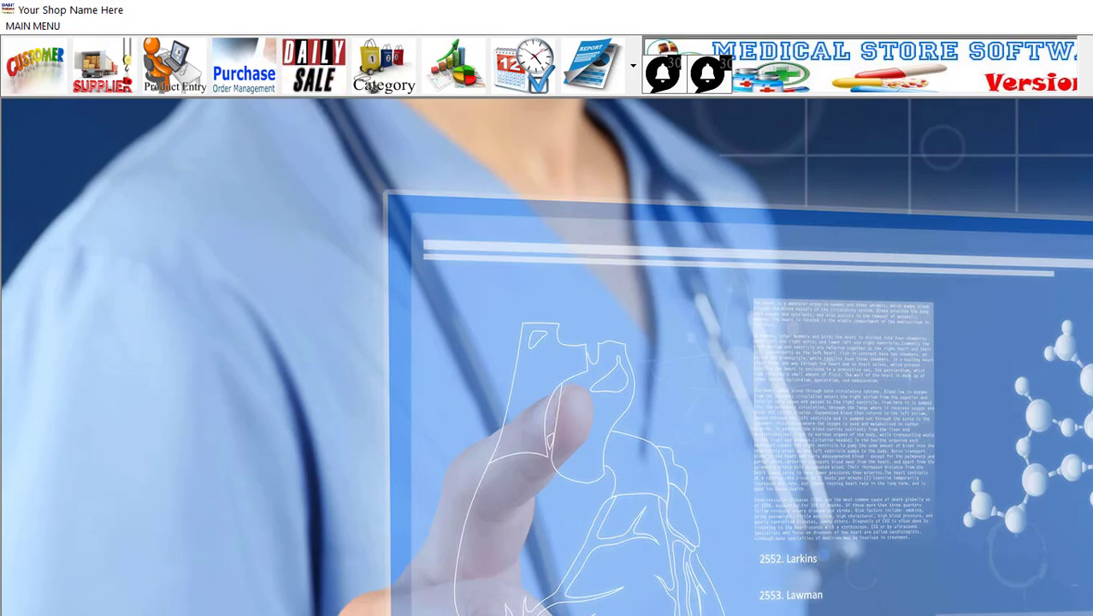
pyautogui.click(749, 599)
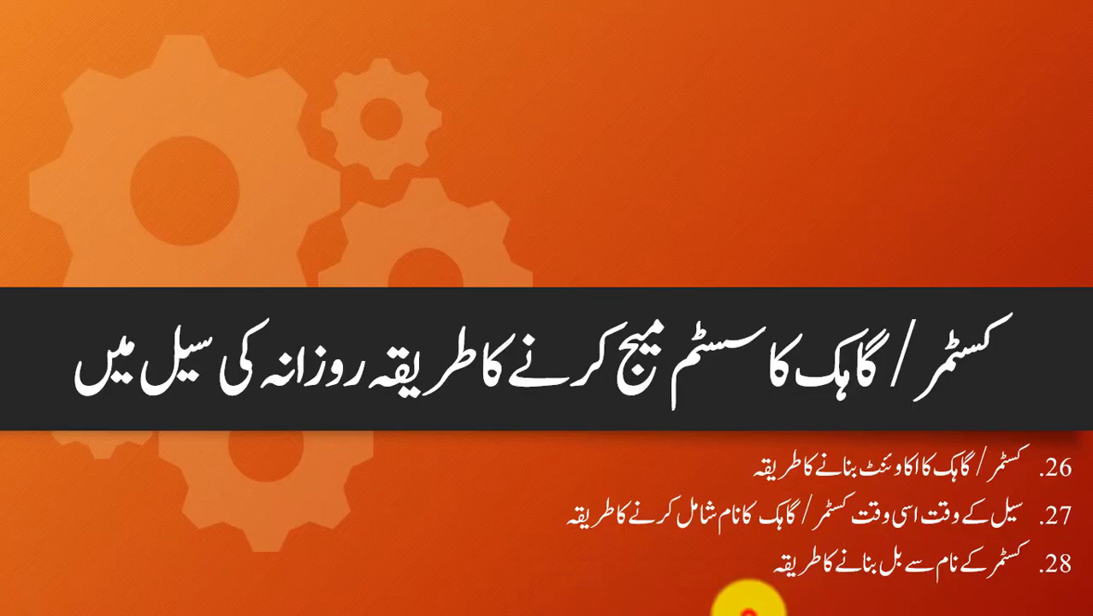
pyautogui.click(747, 595)
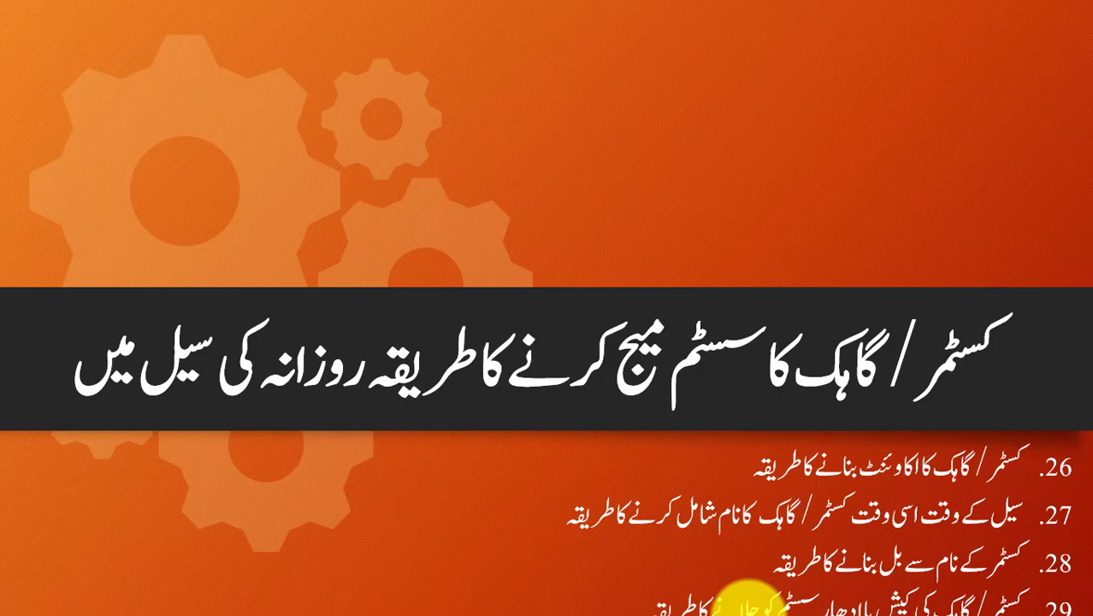
pyautogui.hotkey('alt', 'Tab')
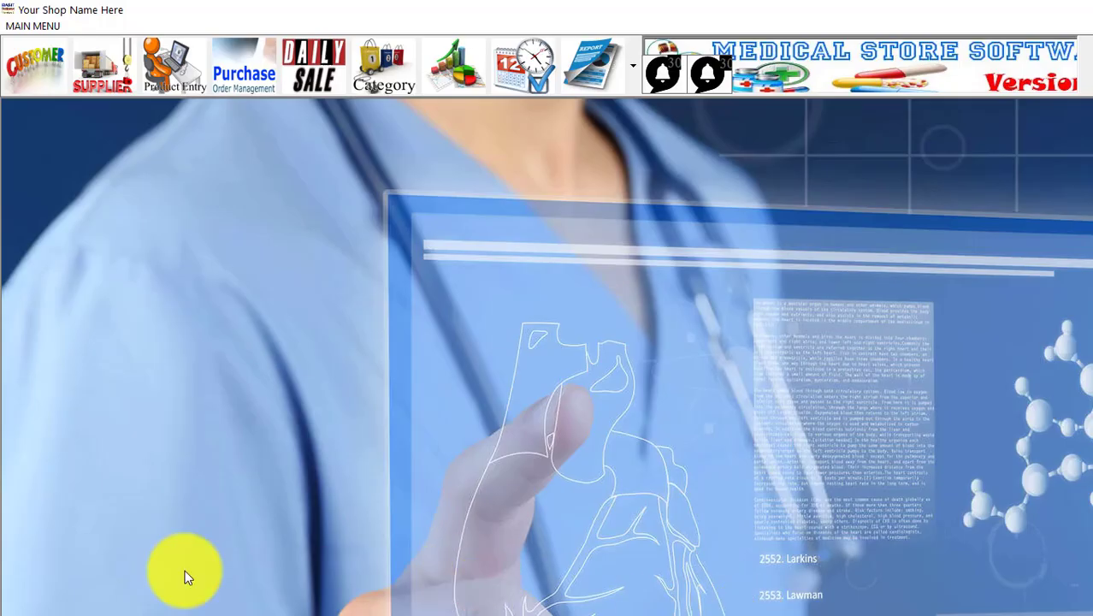
# Open the Daily Sales form and start a new bill with the sales type set to Amount
pyautogui.click(318, 90)
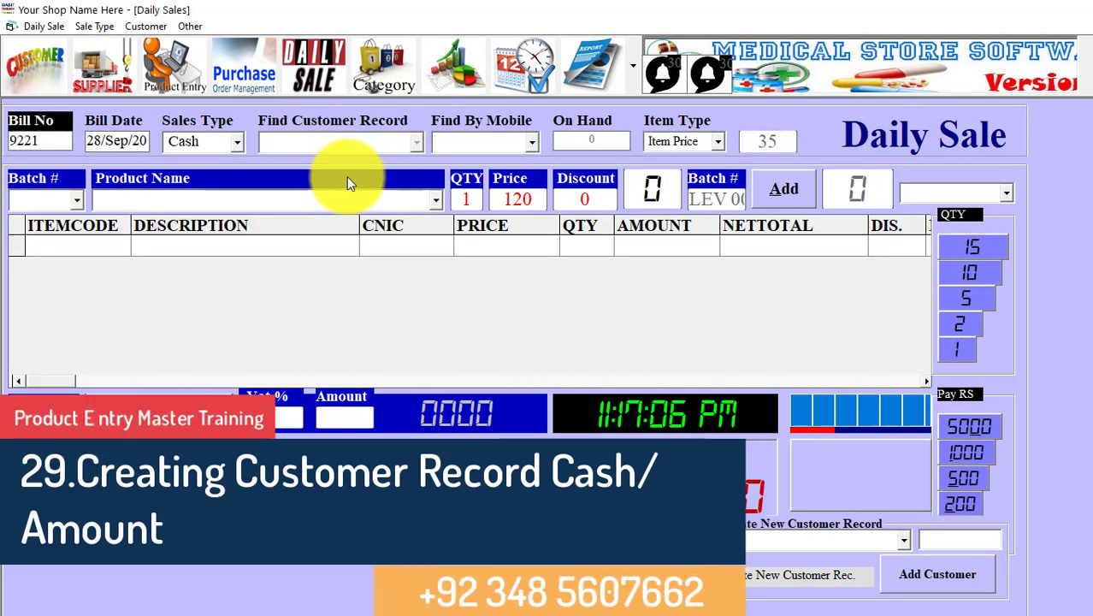
pyautogui.click(223, 203)
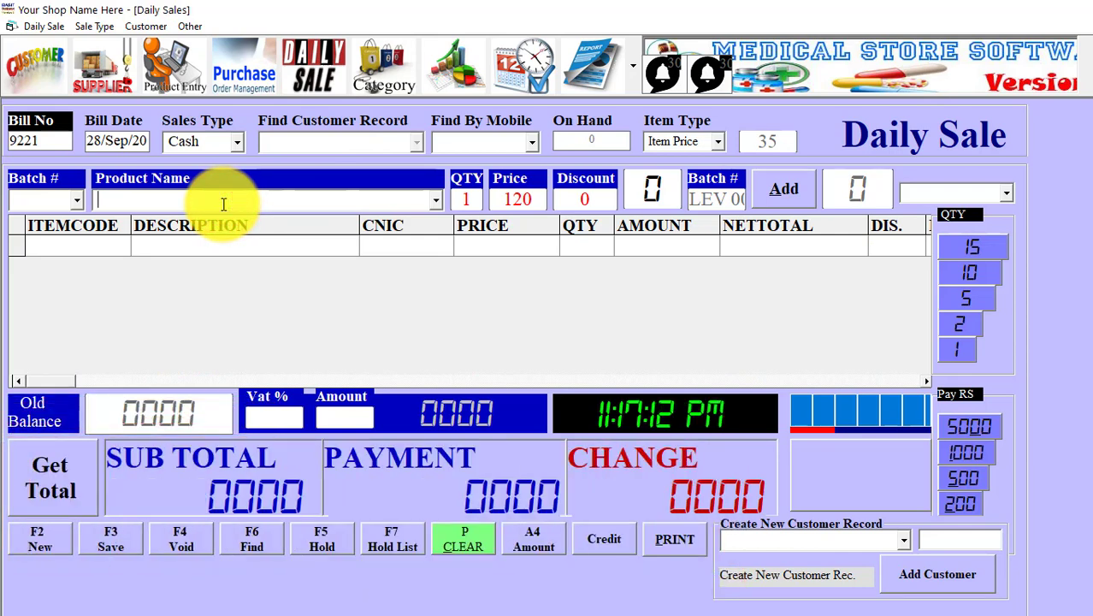
pyautogui.click(239, 142)
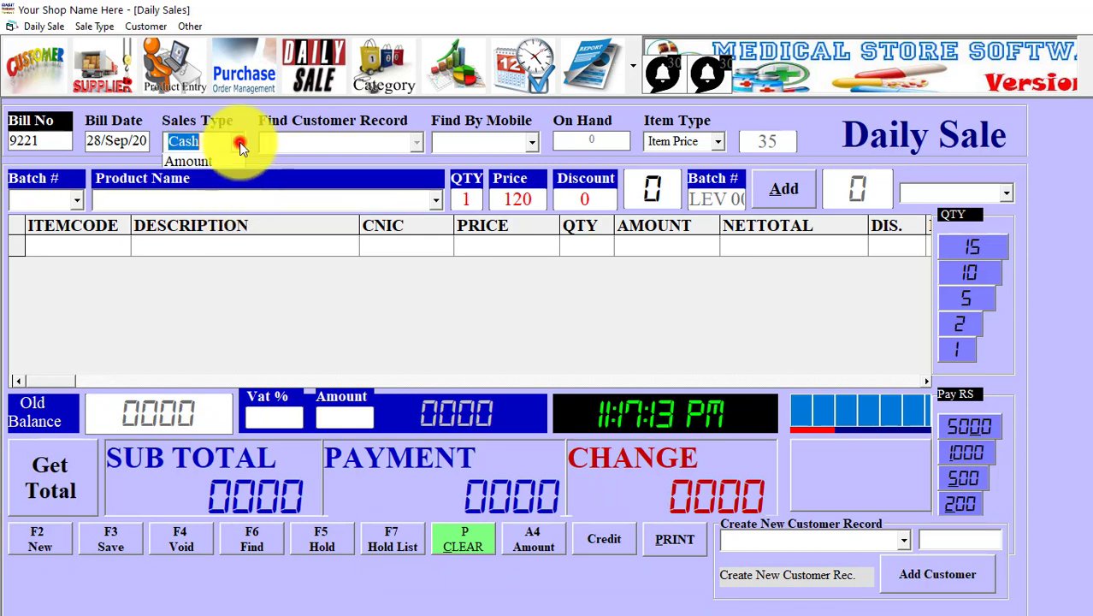
pyautogui.click(205, 183)
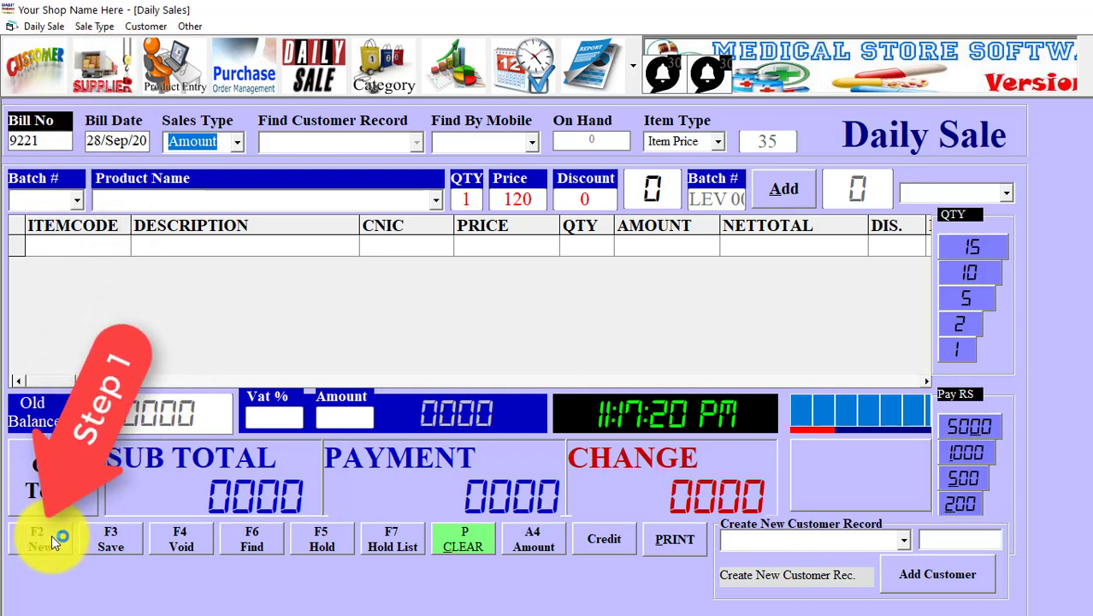
pyautogui.click(235, 143)
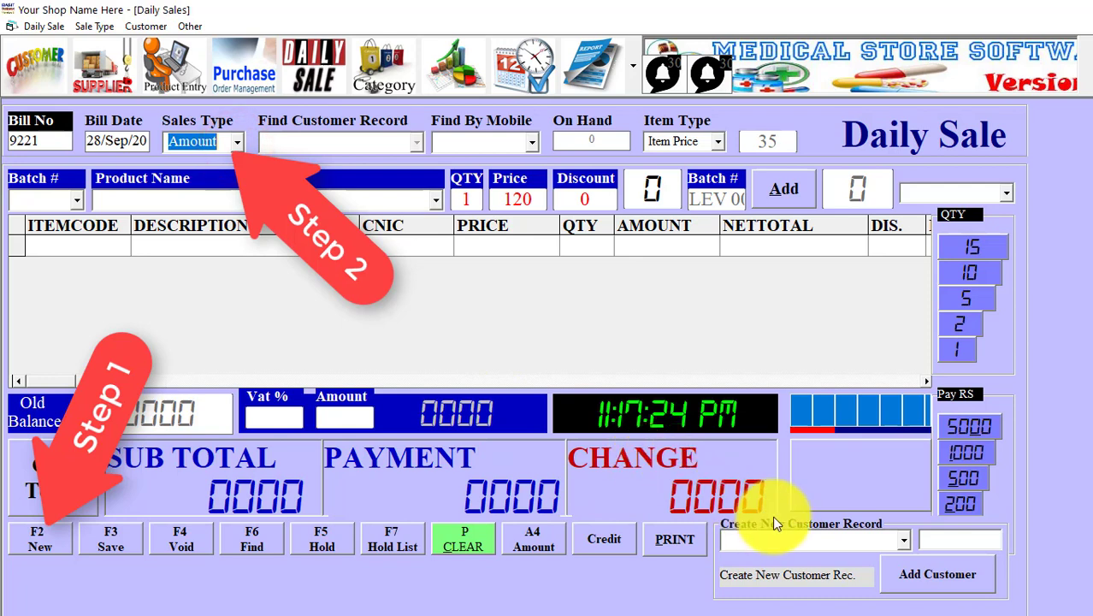
# Find an already saved customer by first name and assign that customer record to the bill
pyautogui.click(890, 542)
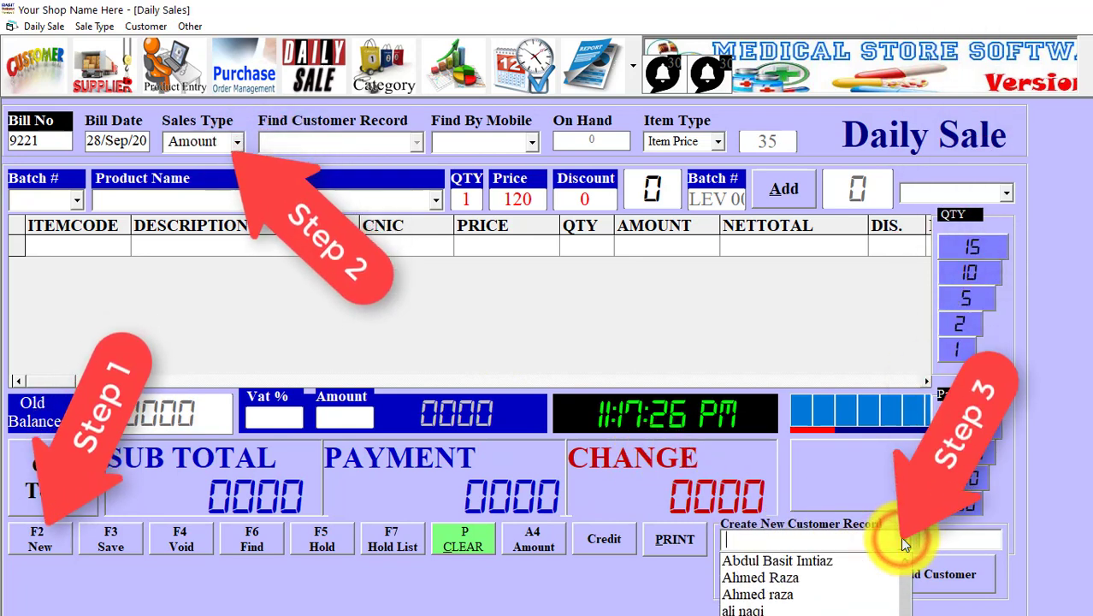
pyautogui.write('Bilal')
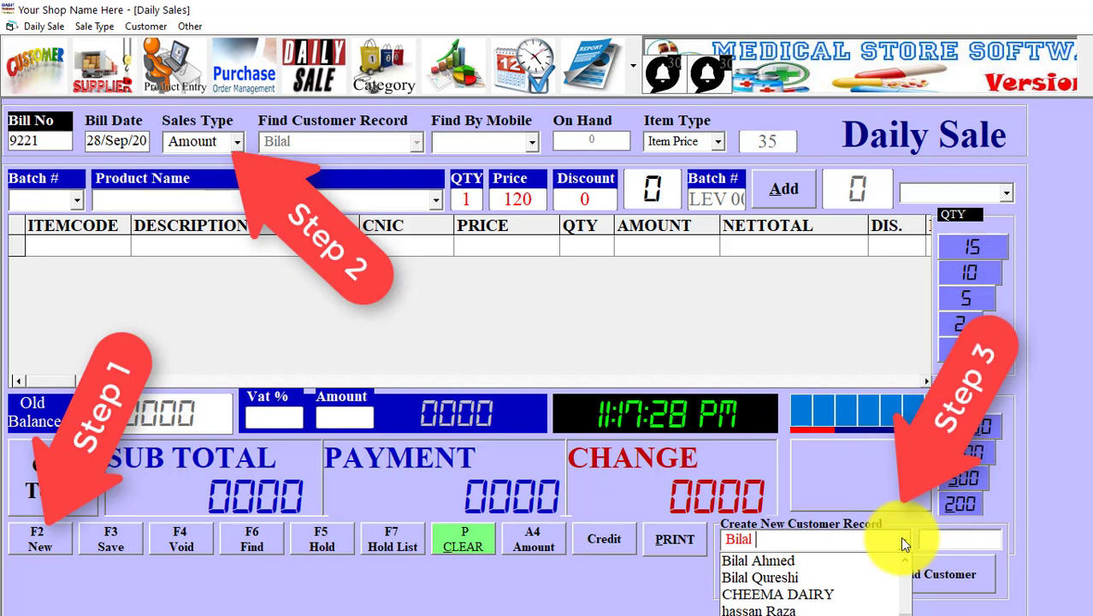
pyautogui.press('Return')
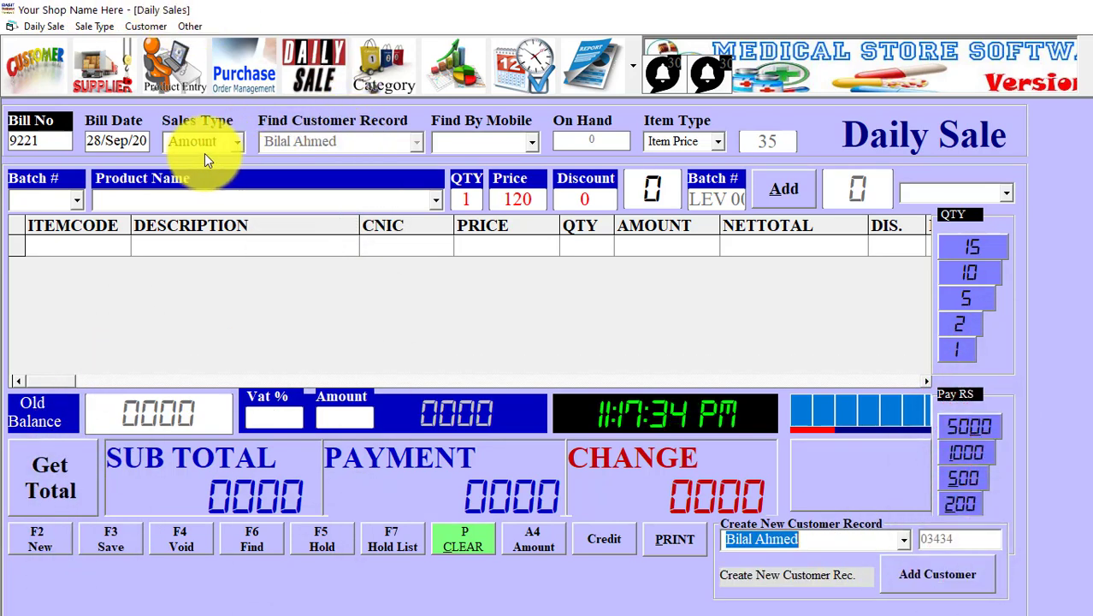
# Add one unit each of A.I SHEETH and ACEVIT_C1KG to the Amount bill
pyautogui.click(226, 192)
pyautogui.write('A.I SHEETH')
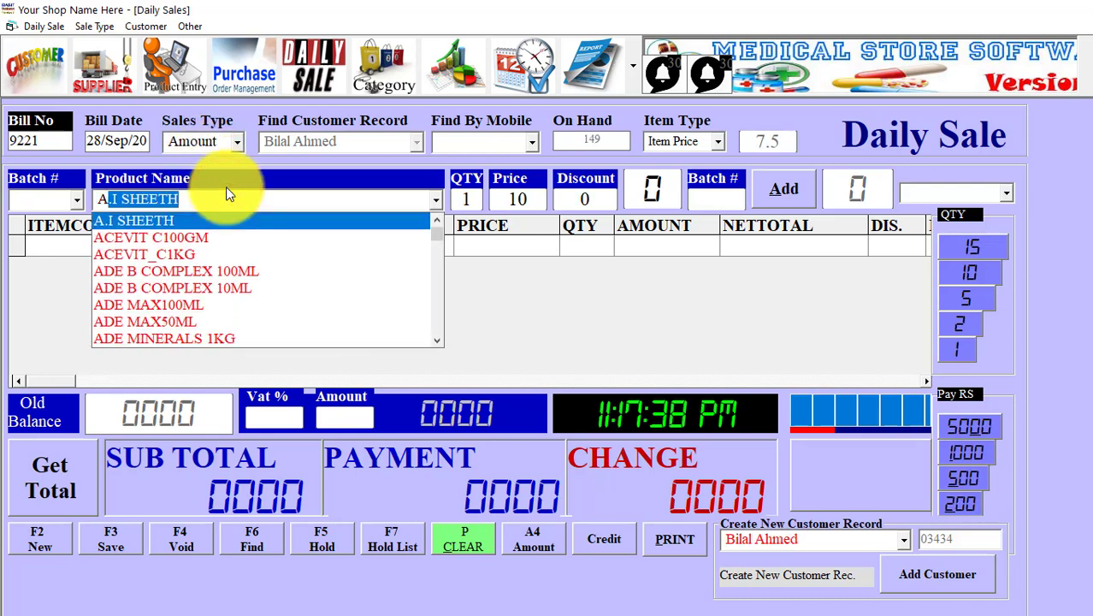
pyautogui.press('Return')
pyautogui.press('Return')
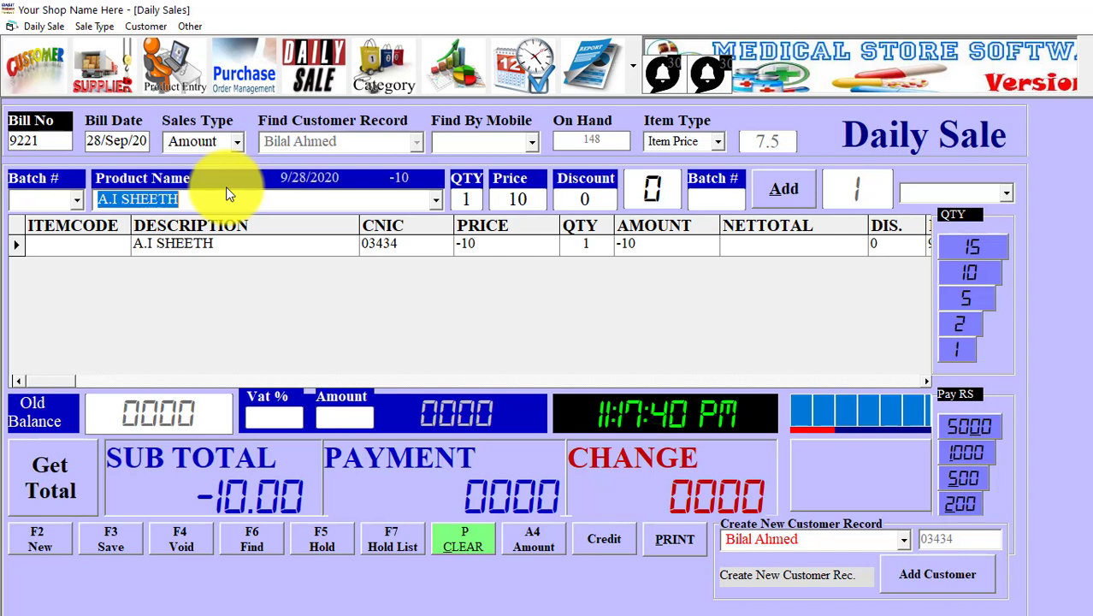
pyautogui.press('Down')
pyautogui.press('Return')
pyautogui.press('Return')
pyautogui.press('Down')
pyautogui.press('Return')
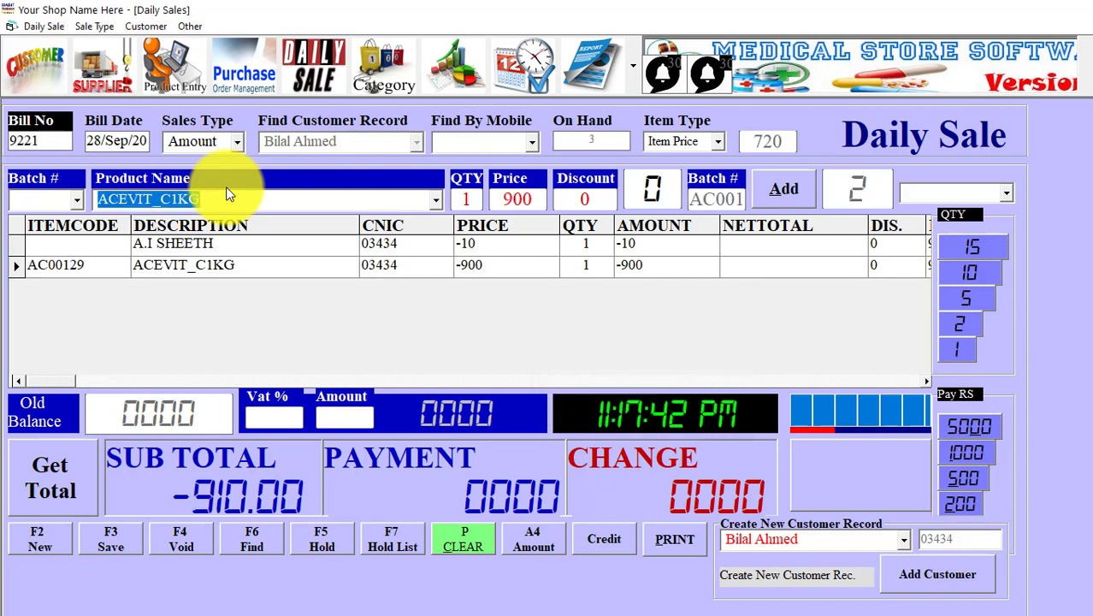
# Add one unit each of ADE B COMPLEX 100ML, ADE B COMPLEX 10ML, ADE MAX100ML and ADE MAX50ML to the bill
pyautogui.press('Down')
pyautogui.press('Return')
pyautogui.press('Down')
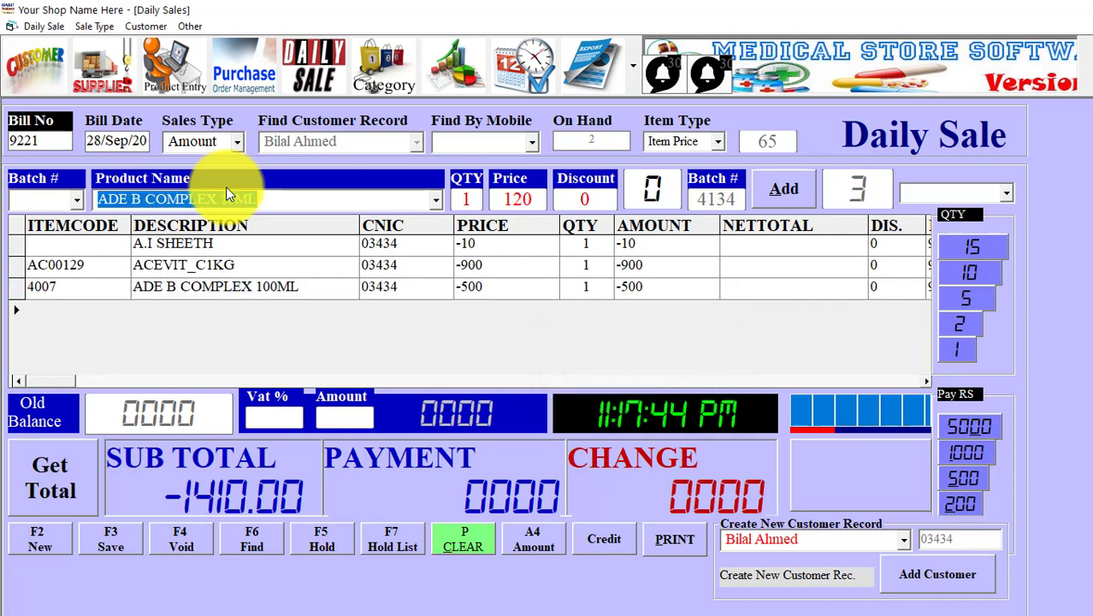
pyautogui.press('Return')
pyautogui.press('Down')
pyautogui.press('Return')
pyautogui.press('Down')
pyautogui.press('Return')
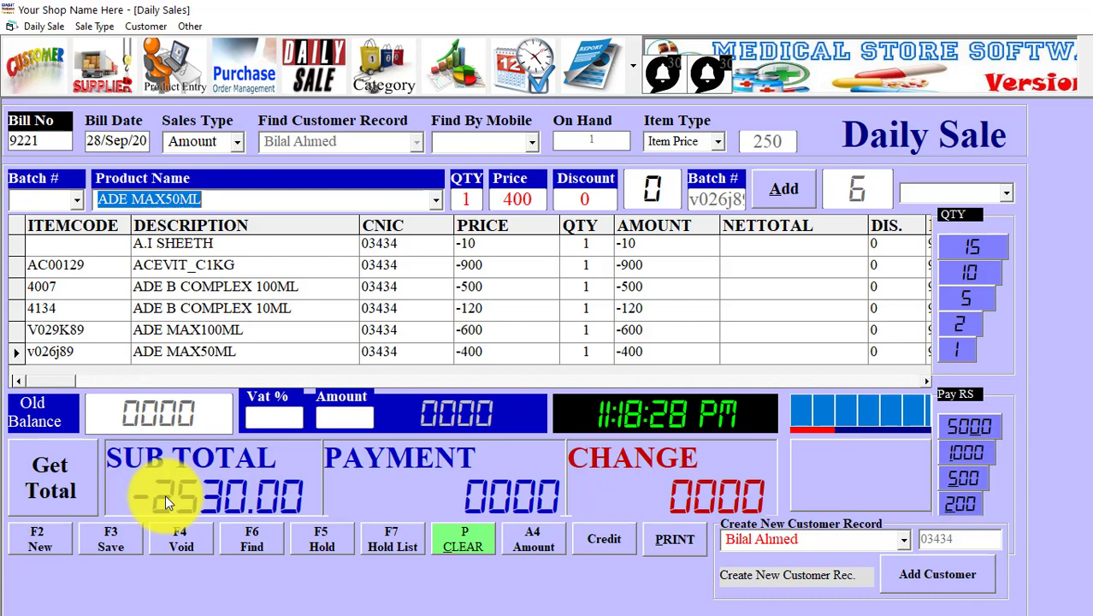
pyautogui.click(47, 547)
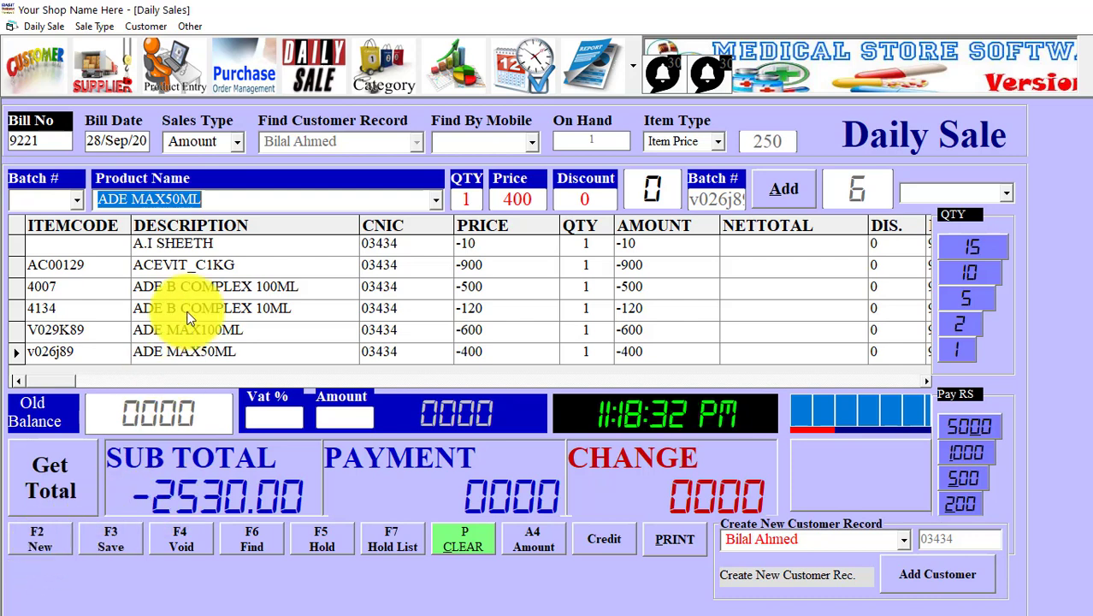
pyautogui.click(246, 142)
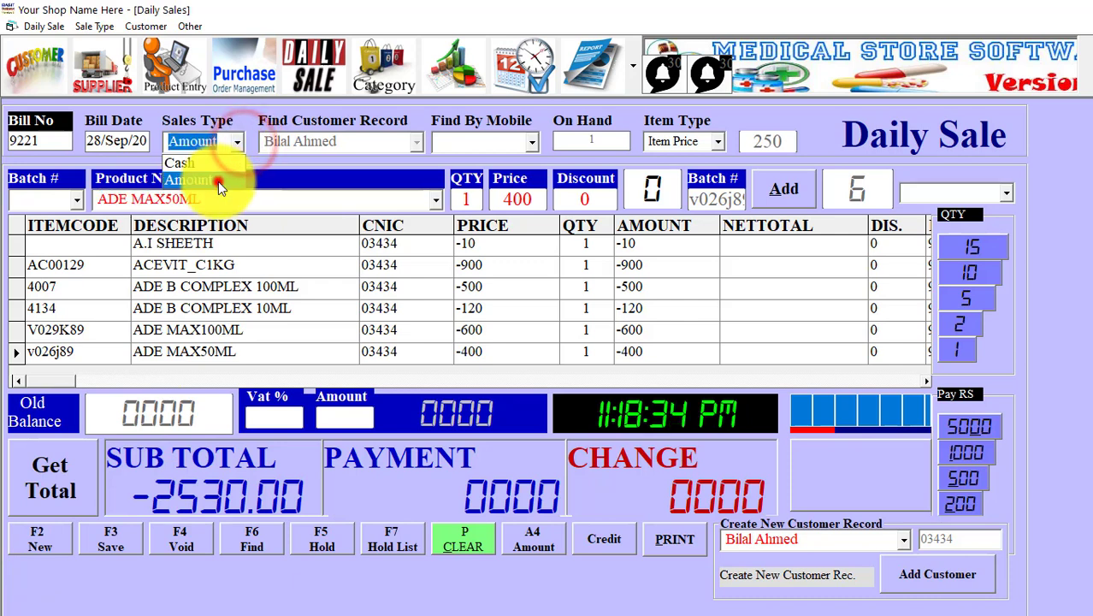
pyautogui.click(905, 544)
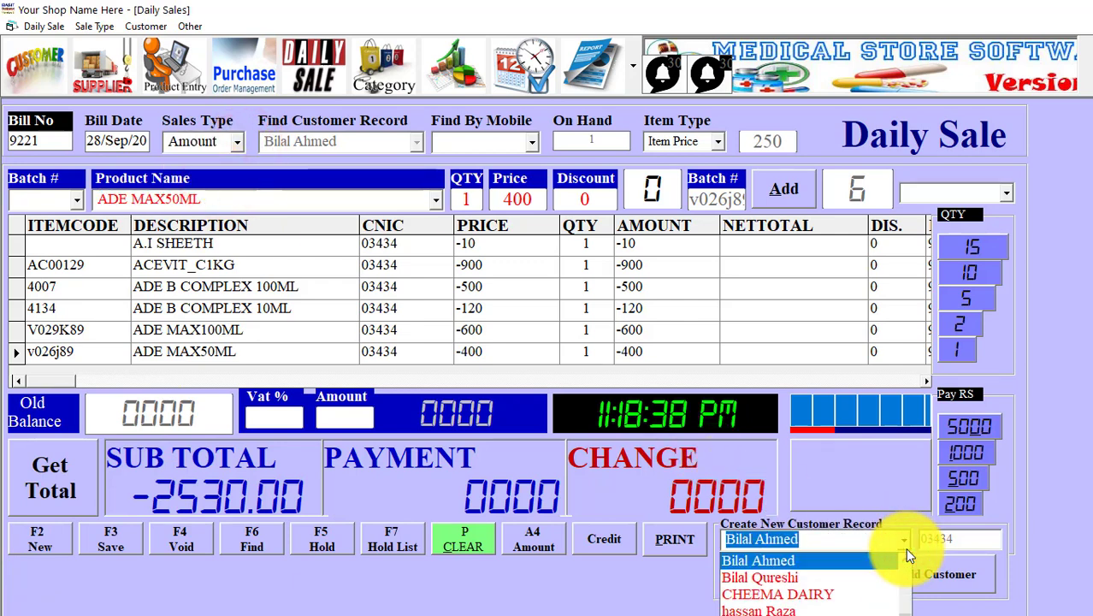
pyautogui.click(905, 548)
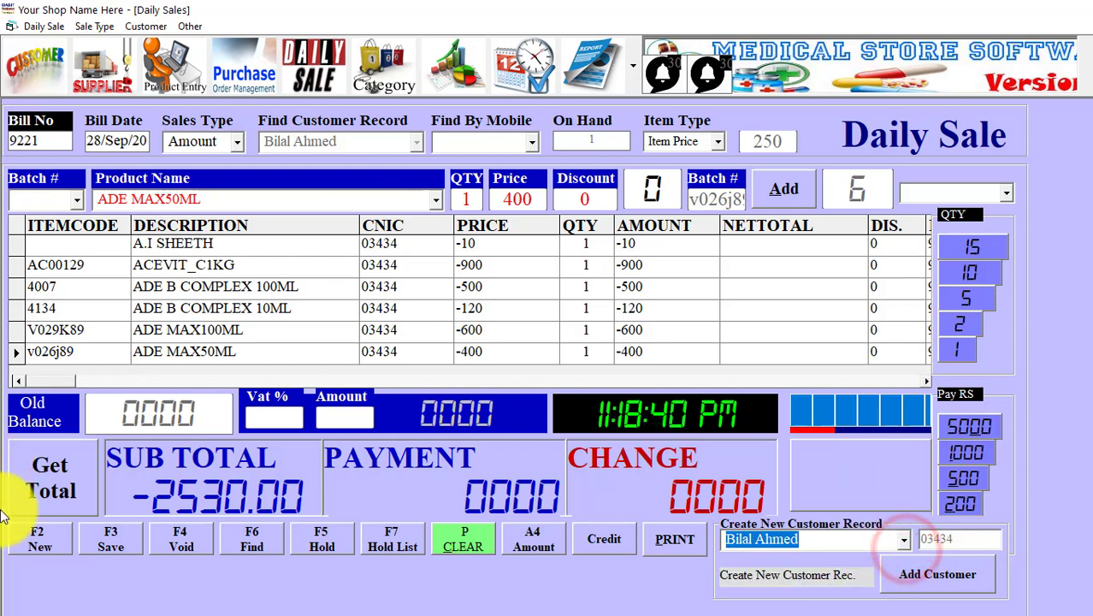
# Start a new bill and assign a saved customer to it by entering the first letters of the customer's name
pyautogui.click(52, 541)
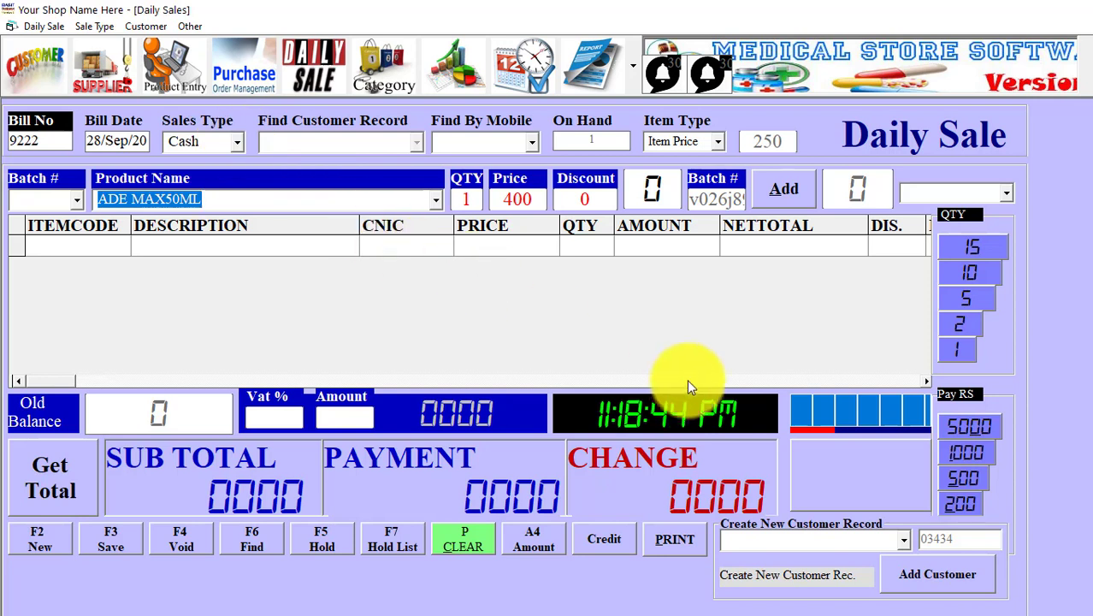
pyautogui.click(903, 539)
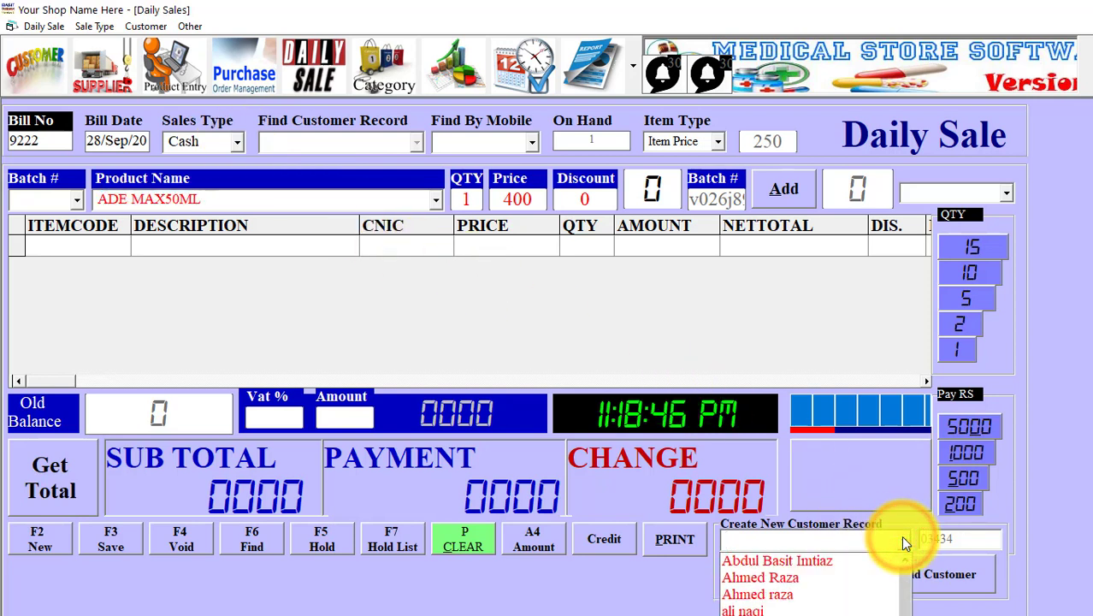
pyautogui.write('Ame')
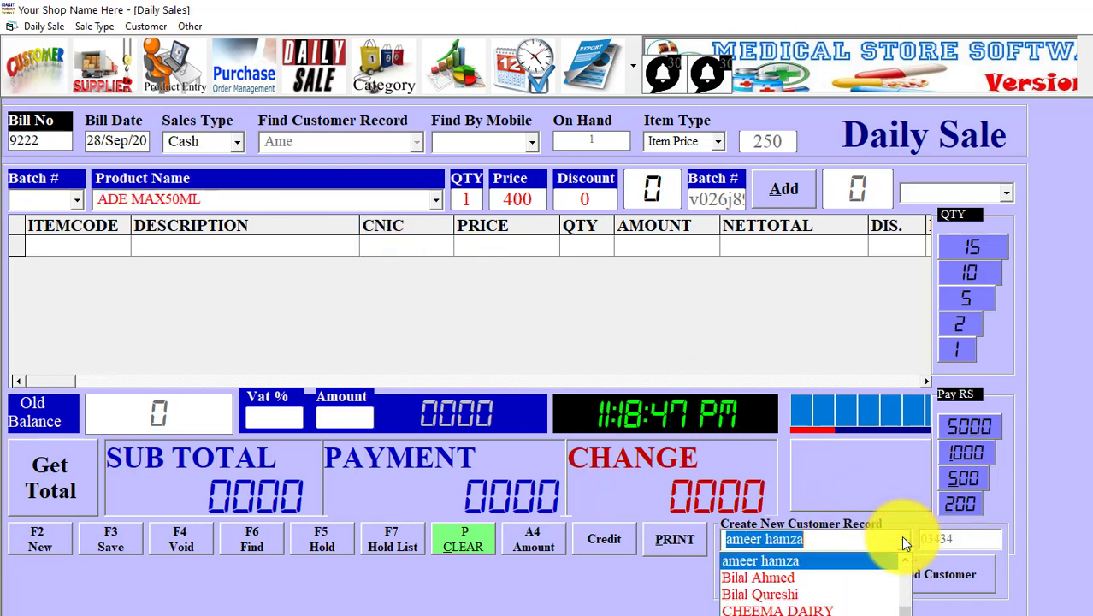
pyautogui.press('Return')
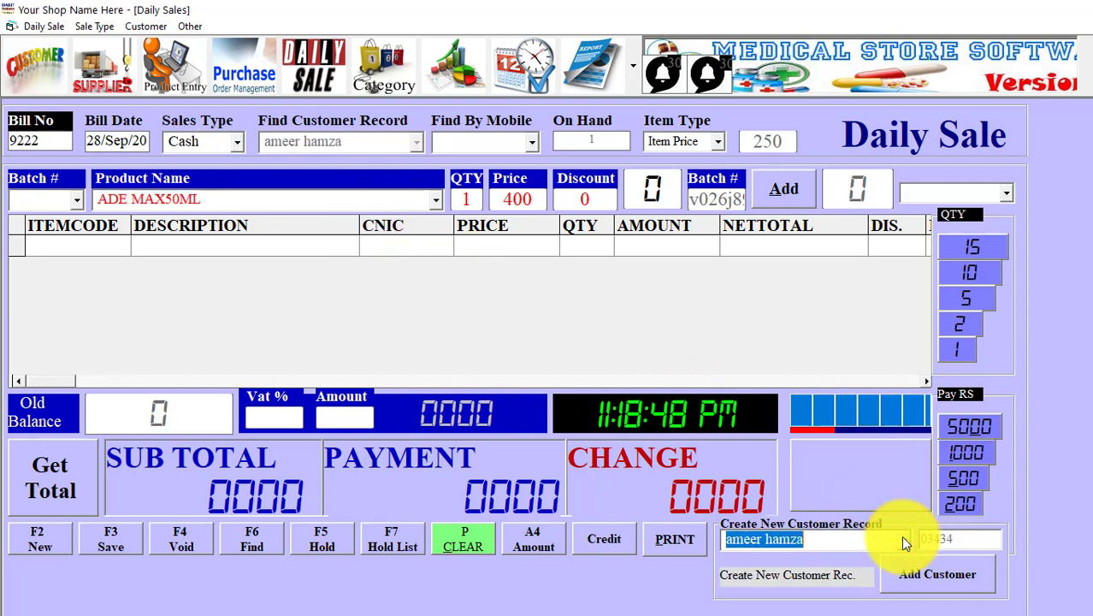
# Add one unit each of ADE MINERALS 1KG and AKSEER GILTI 40PEC to the bill
pyautogui.click(334, 203)
pyautogui.press('Down')
pyautogui.press('Return')
pyautogui.press('Down')
pyautogui.press('Return')
pyautogui.press('Return')
pyautogui.press('Down')
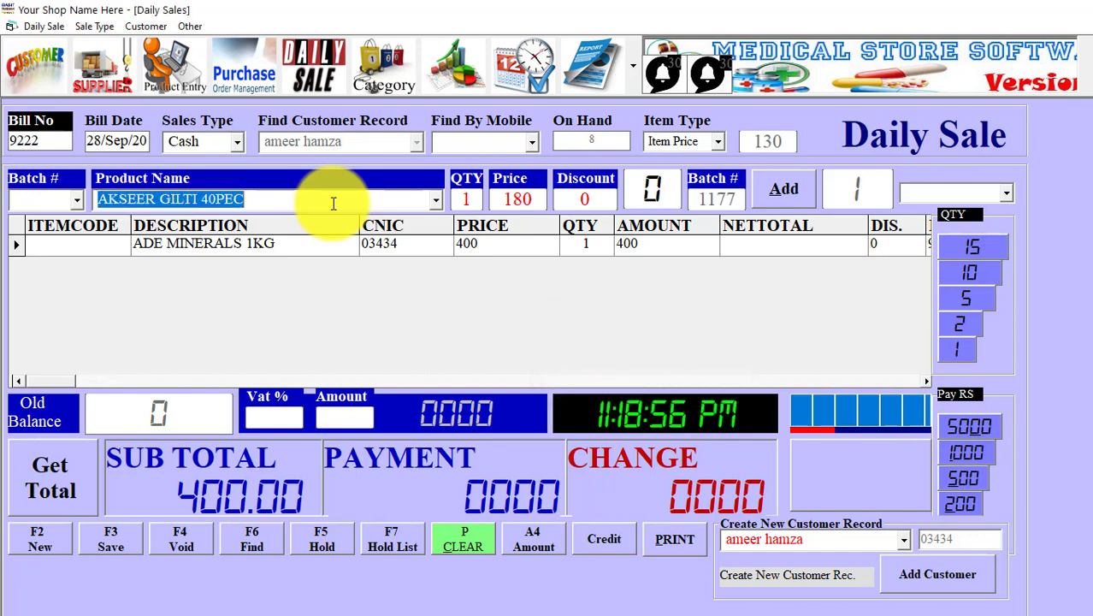
pyautogui.press('Return')
# Add one unit each of AKSEER SAROO 300ML and AKSEER SAROO GRANULES to the bill
pyautogui.press('Down')
pyautogui.press('Return')
pyautogui.press('Down')
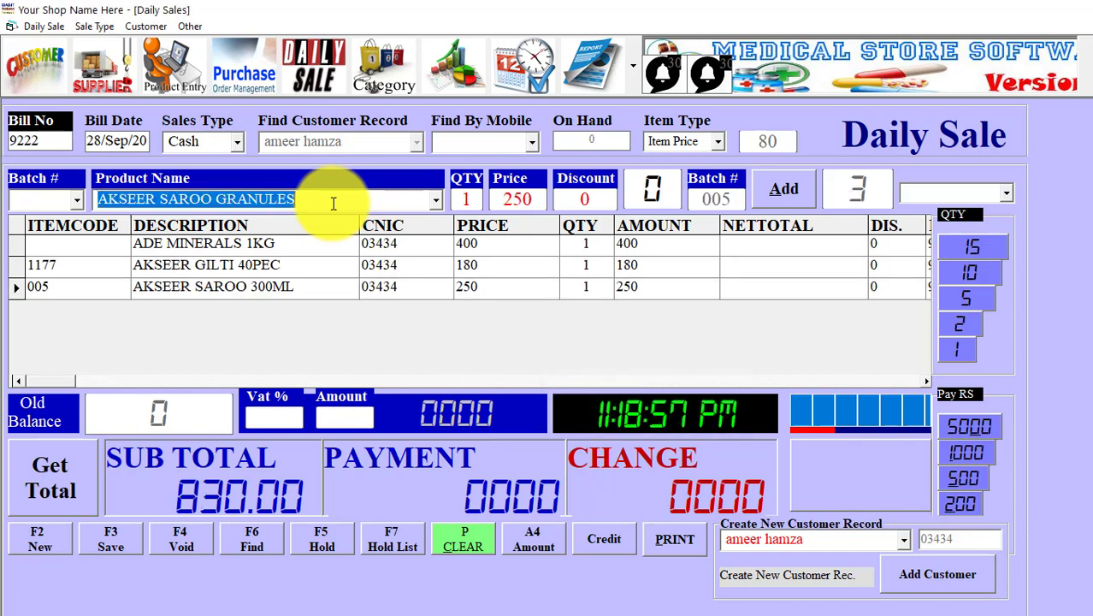
pyautogui.press('Return')
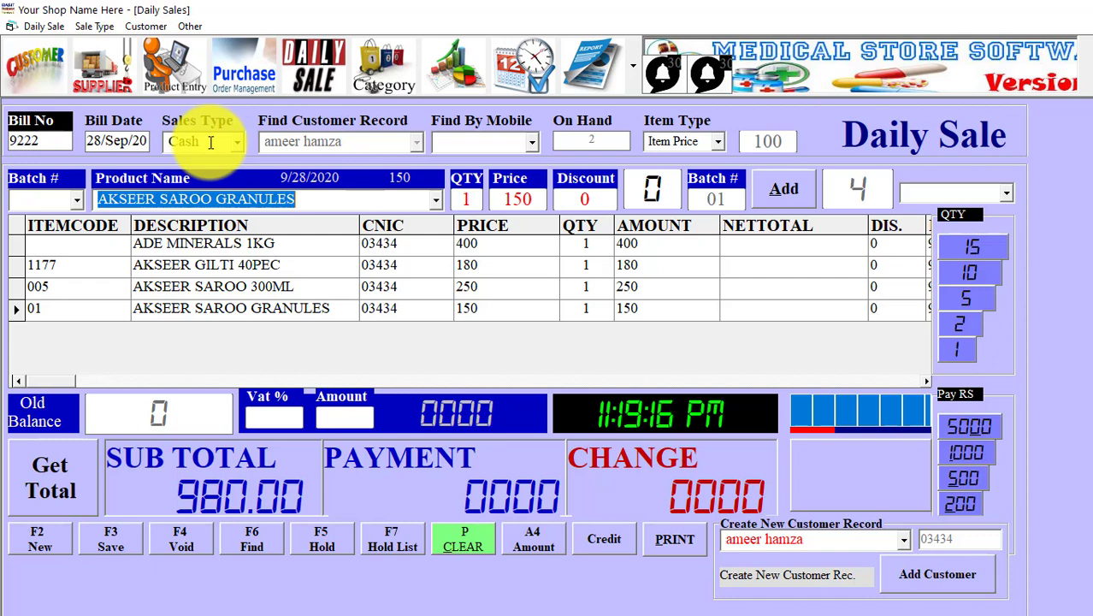
# Set the bill's sales type to Amount and convert its product lines to a credit sale
pyautogui.click(267, 225)
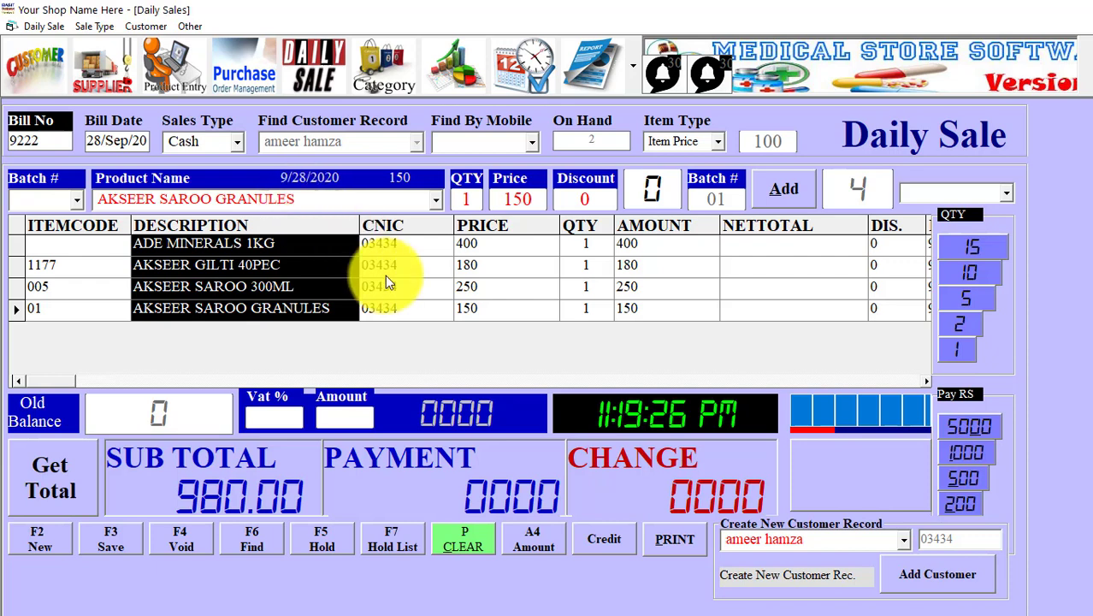
pyautogui.click(244, 142)
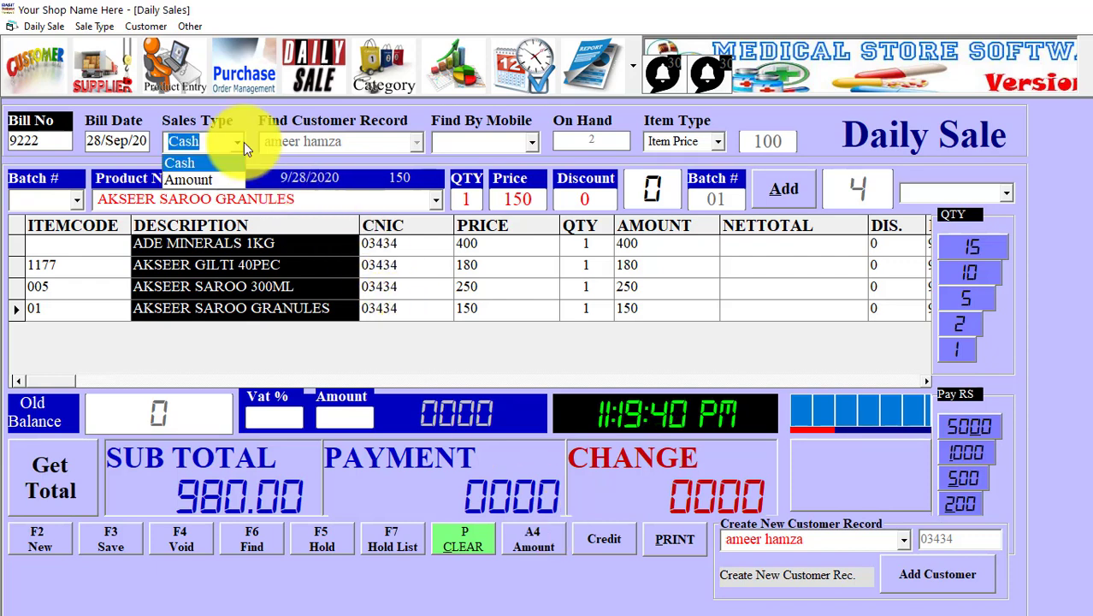
pyautogui.click(240, 142)
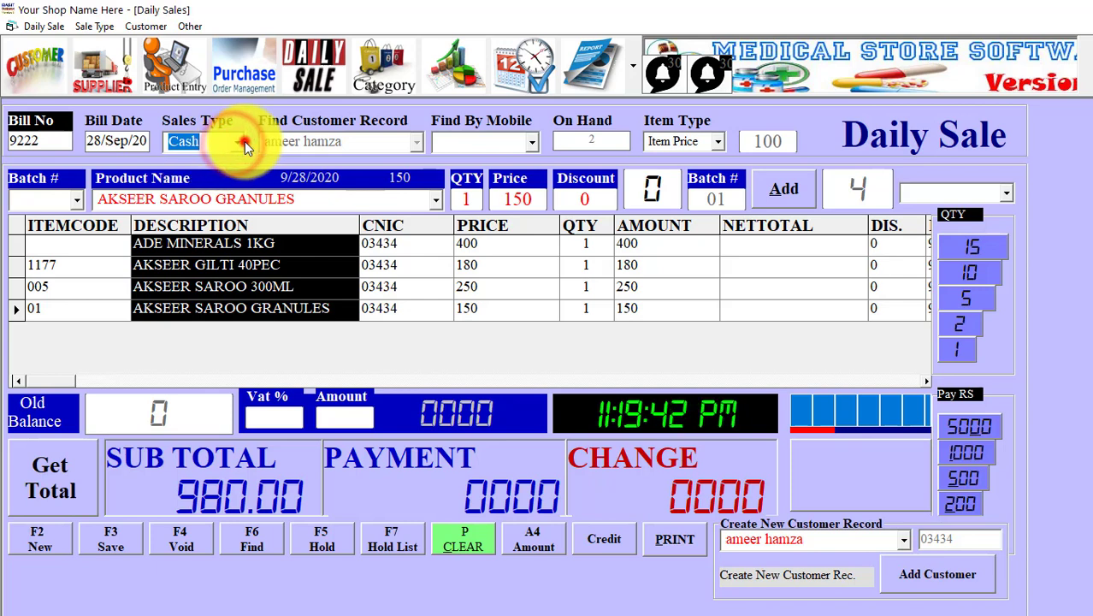
pyautogui.click(241, 142)
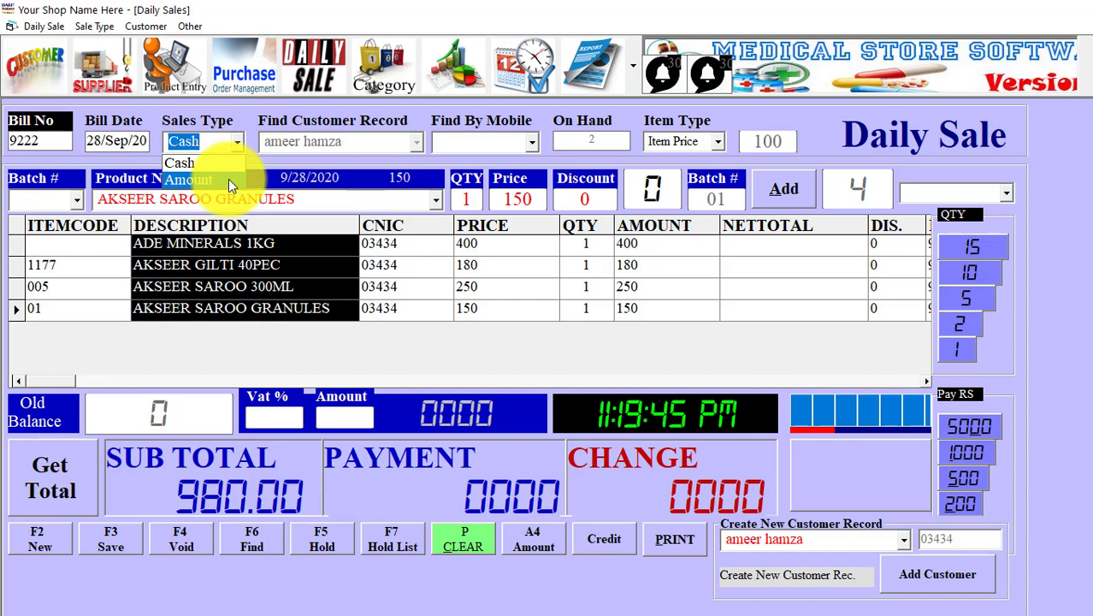
pyautogui.click(228, 178)
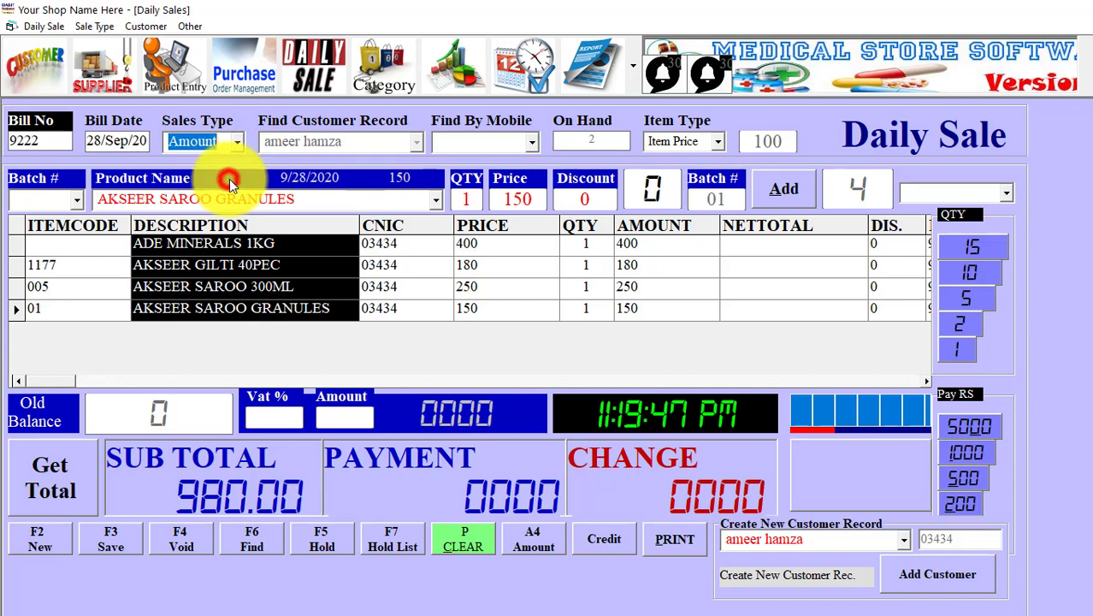
pyautogui.click(609, 544)
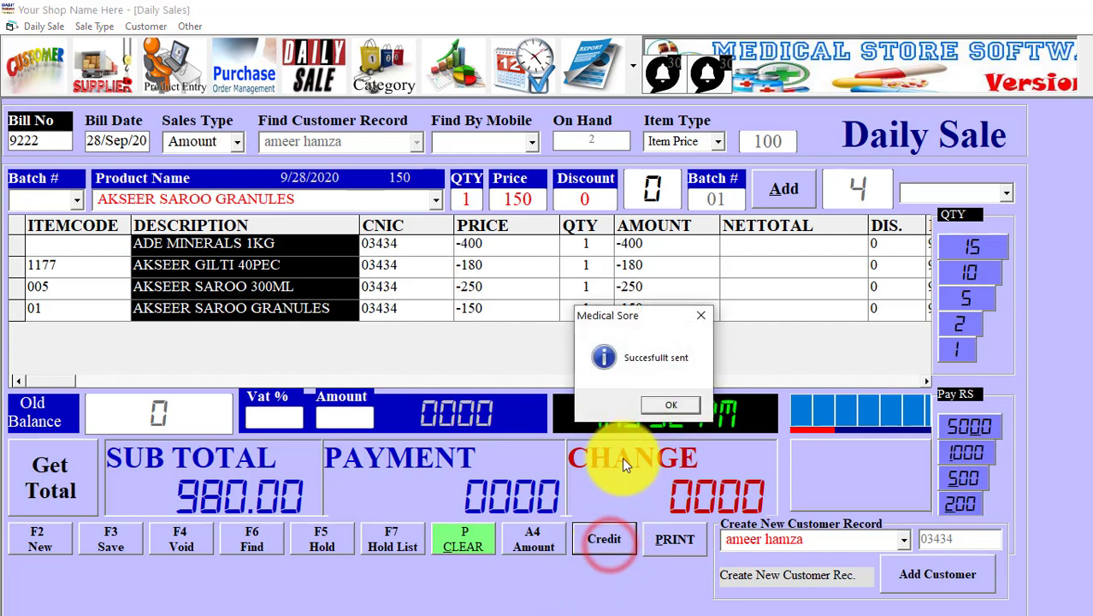
pyautogui.click(668, 406)
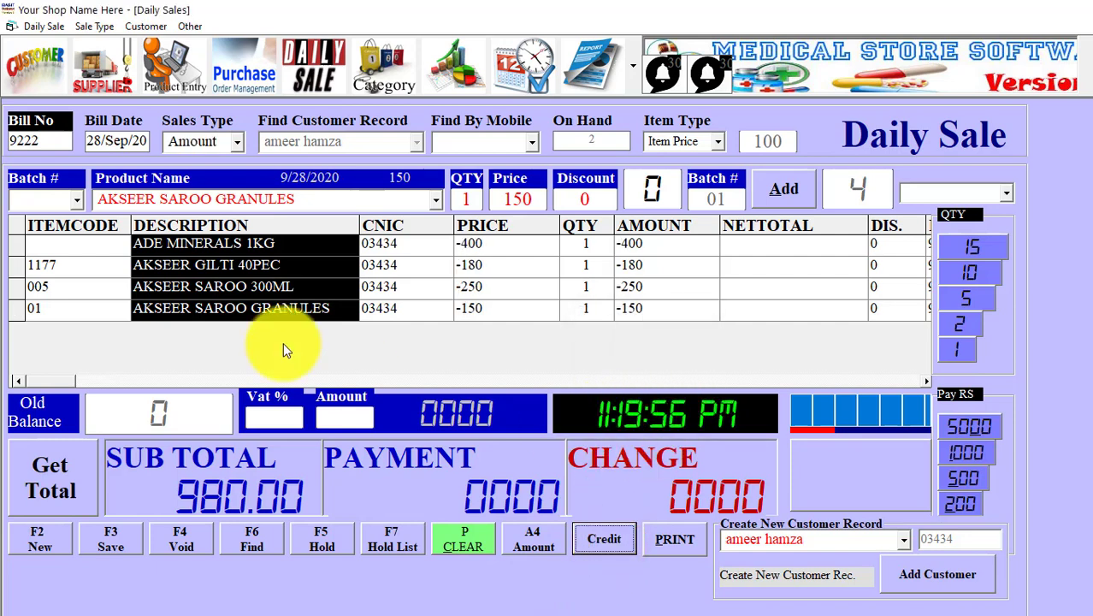
# Select the ADE MINERALS 1KG line and calculate the total of the credit bill
pyautogui.click(89, 462)
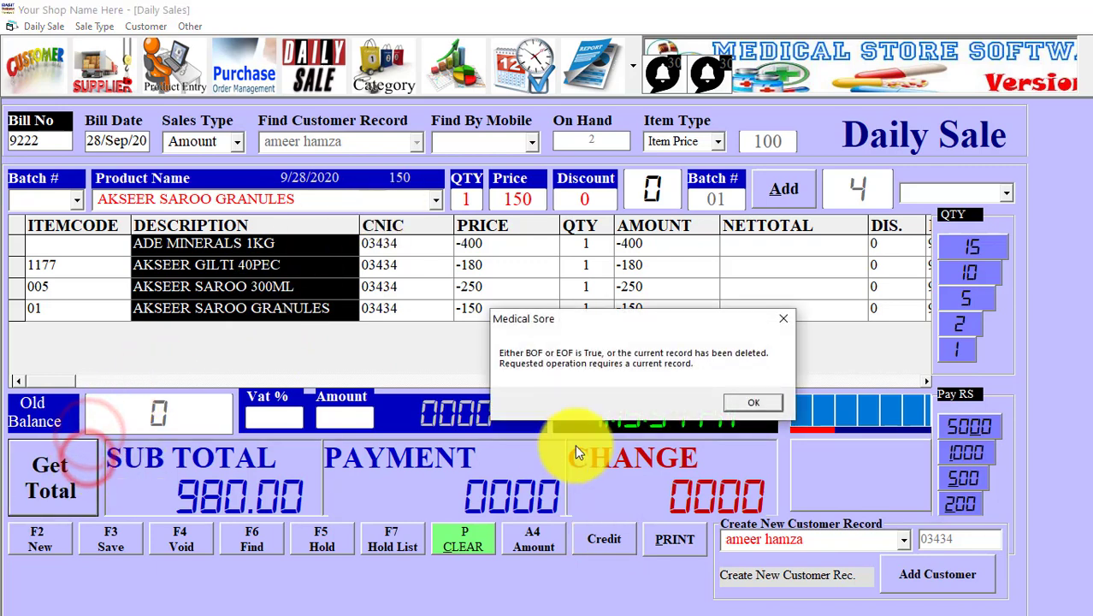
pyautogui.click(752, 392)
pyautogui.click(24, 241)
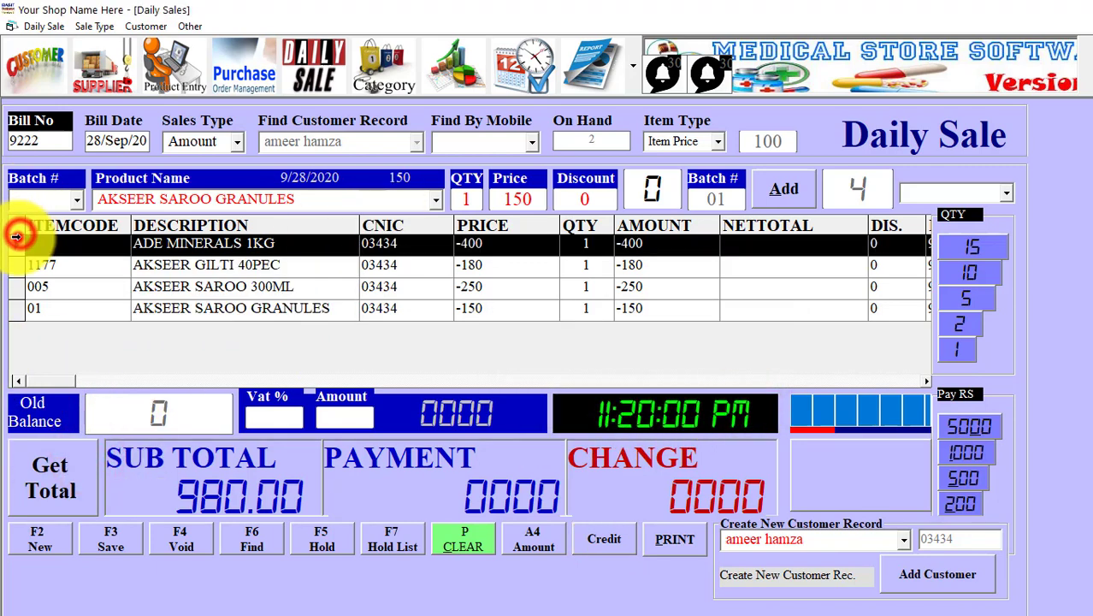
pyautogui.click(50, 469)
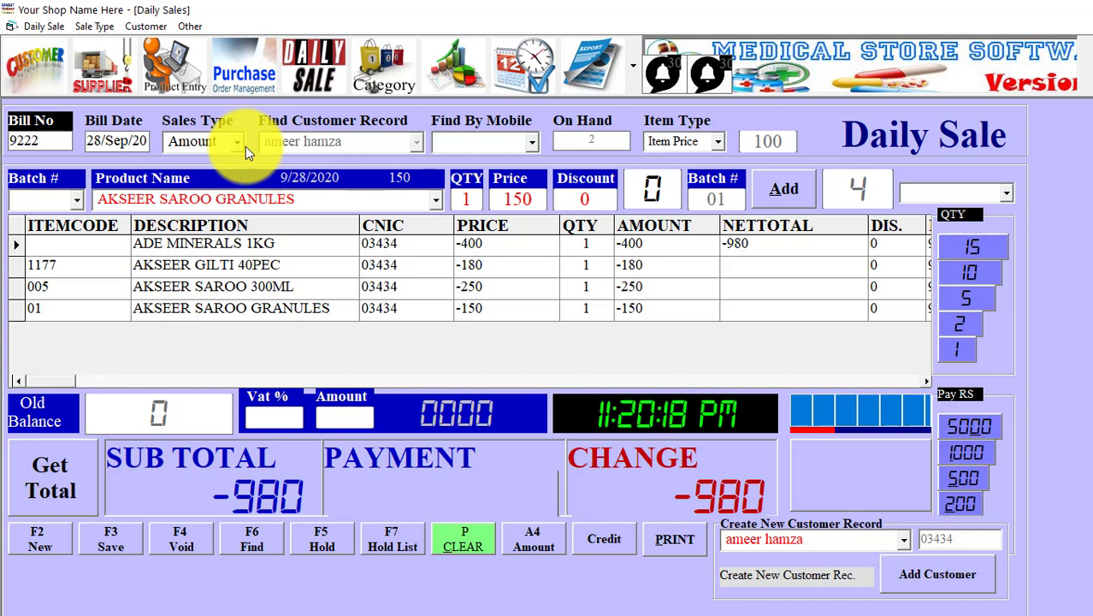
# Start another new bill and set its sales type to Amount
pyautogui.click(65, 532)
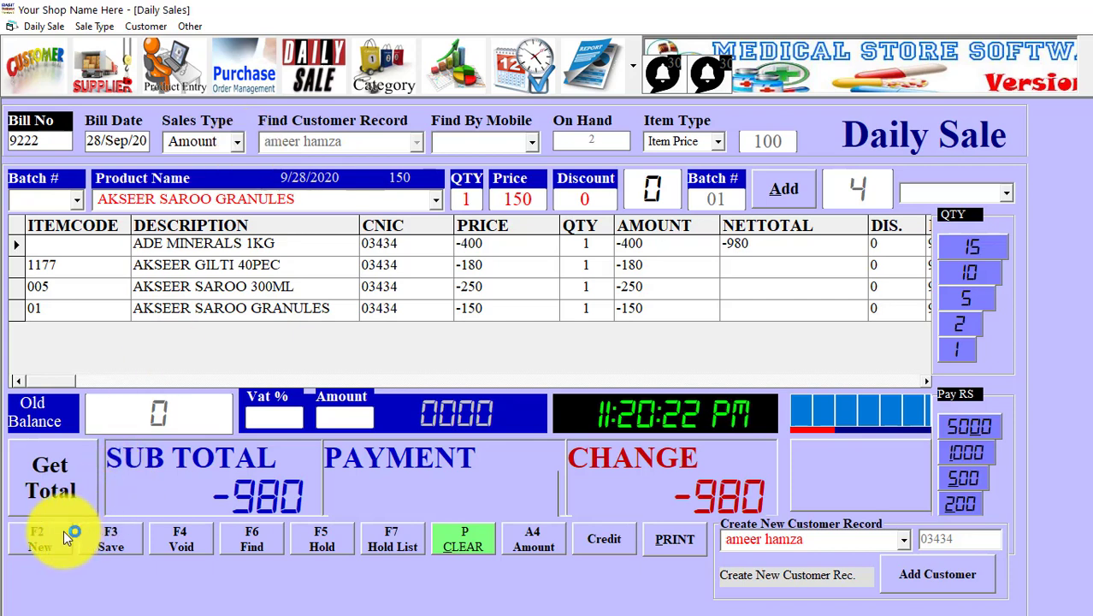
pyautogui.click(53, 548)
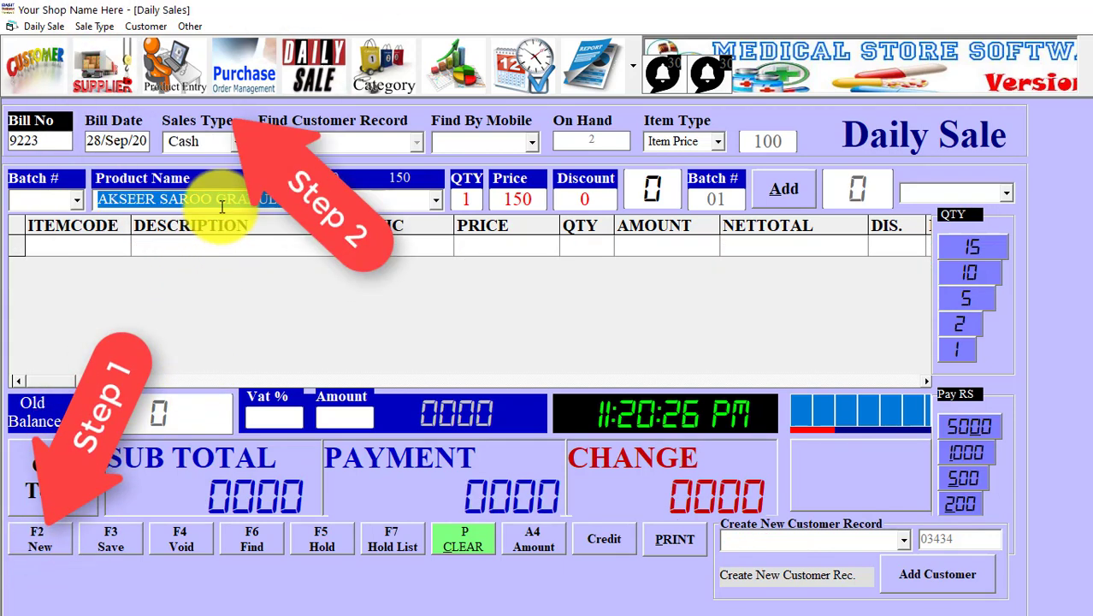
pyautogui.click(236, 141)
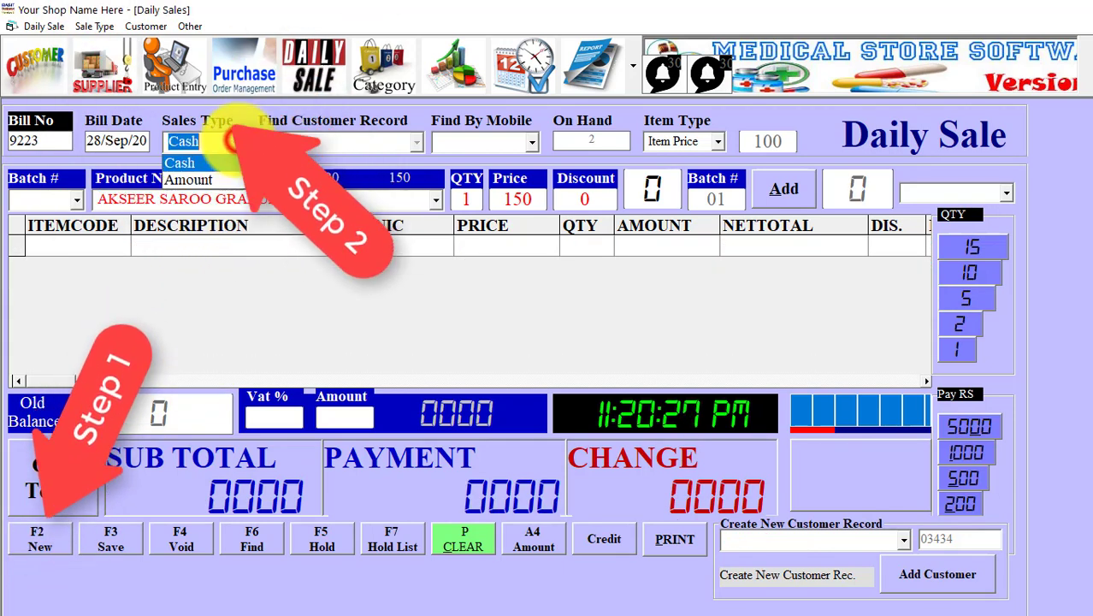
pyautogui.click(224, 185)
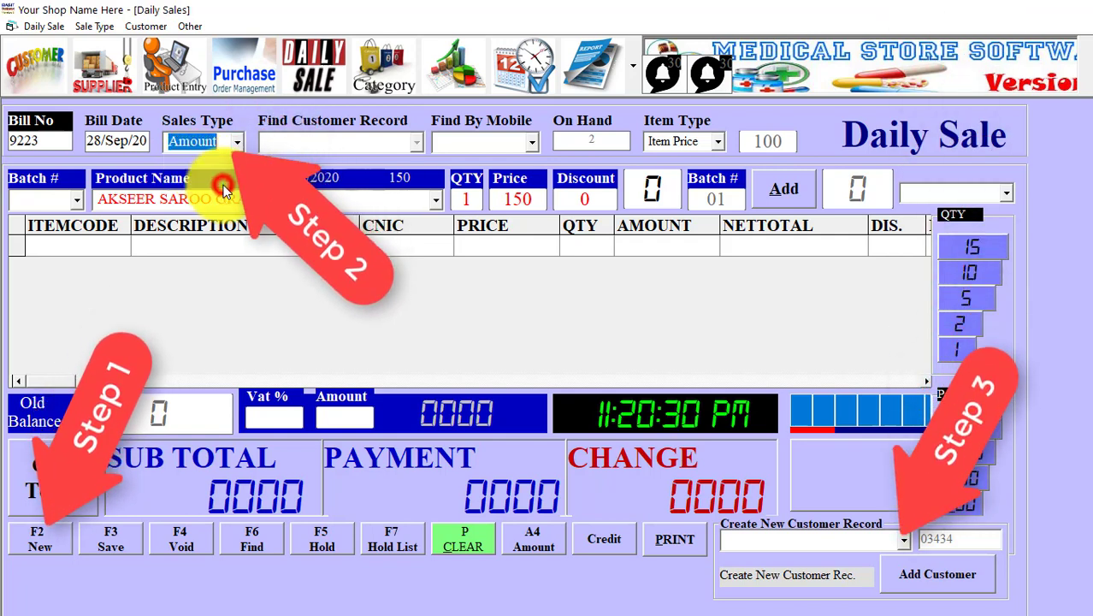
# Search the saved customers by the first letters of a name and assign the first match to the Amount bill
pyautogui.click(893, 545)
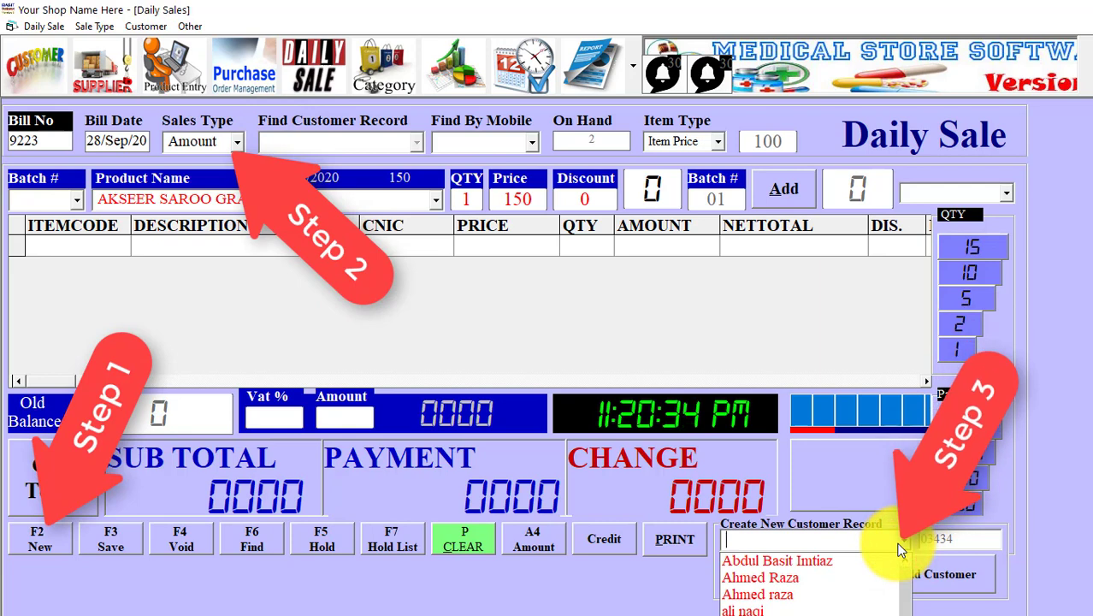
pyautogui.write('ah')
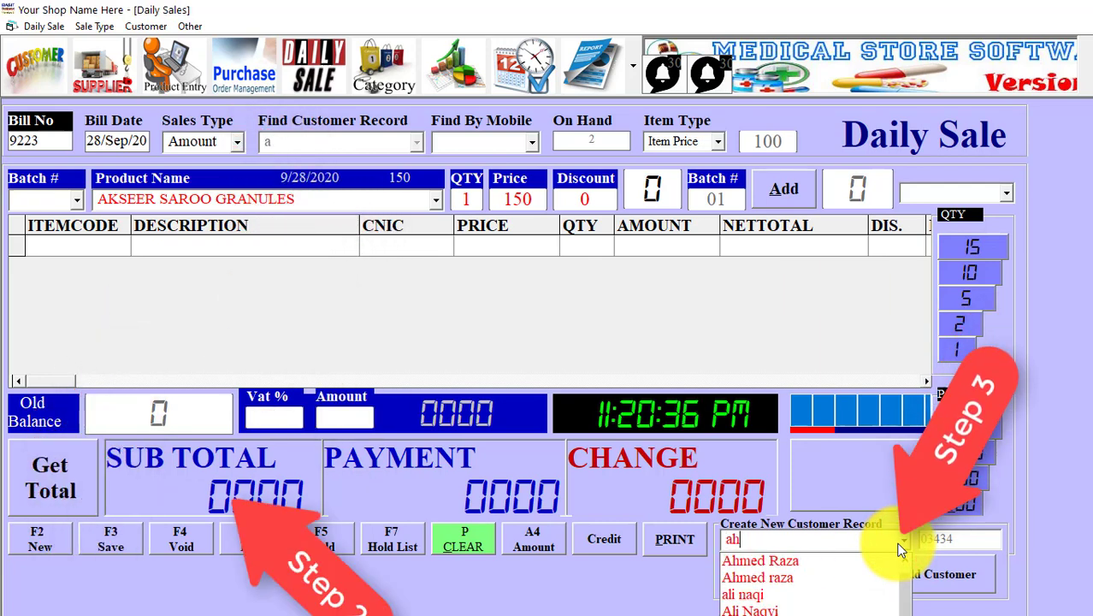
pyautogui.press('Down')
pyautogui.press('Return')
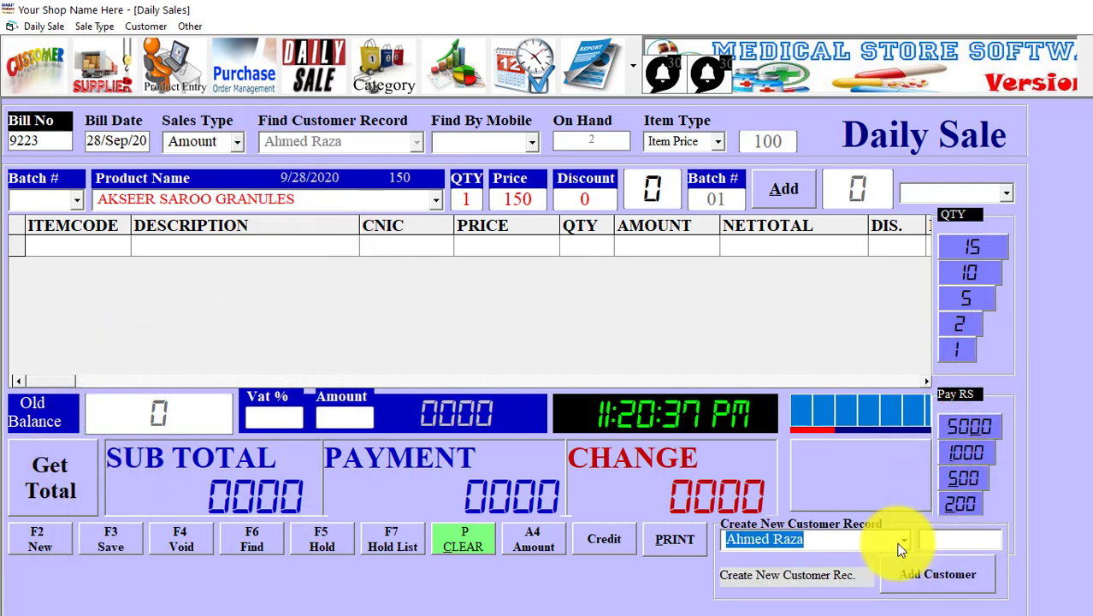
pyautogui.click(297, 200)
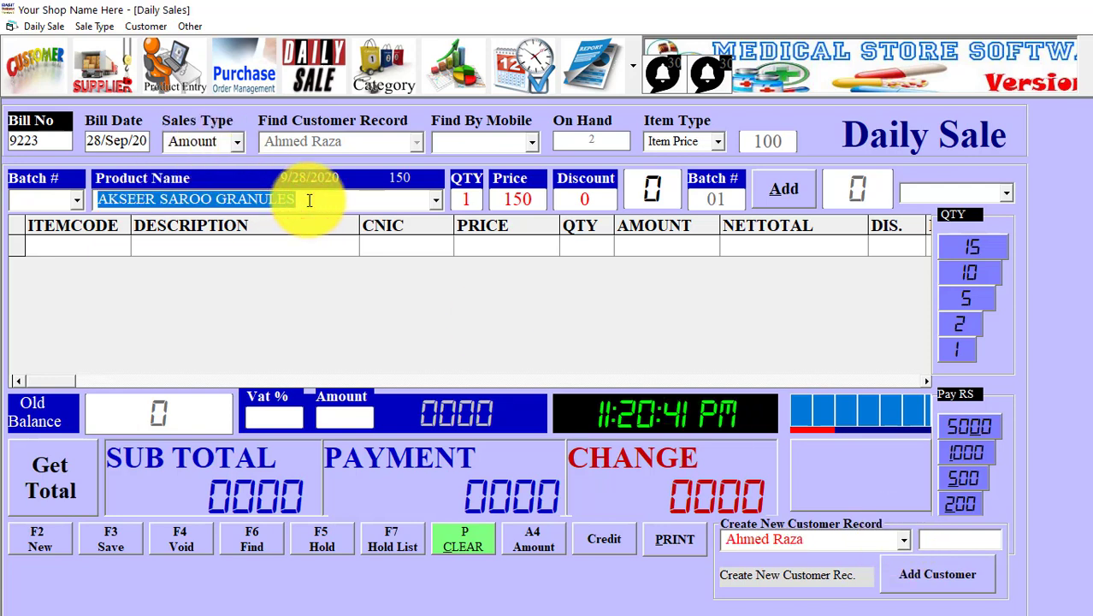
pyautogui.hotkey('alt', 'Tab')
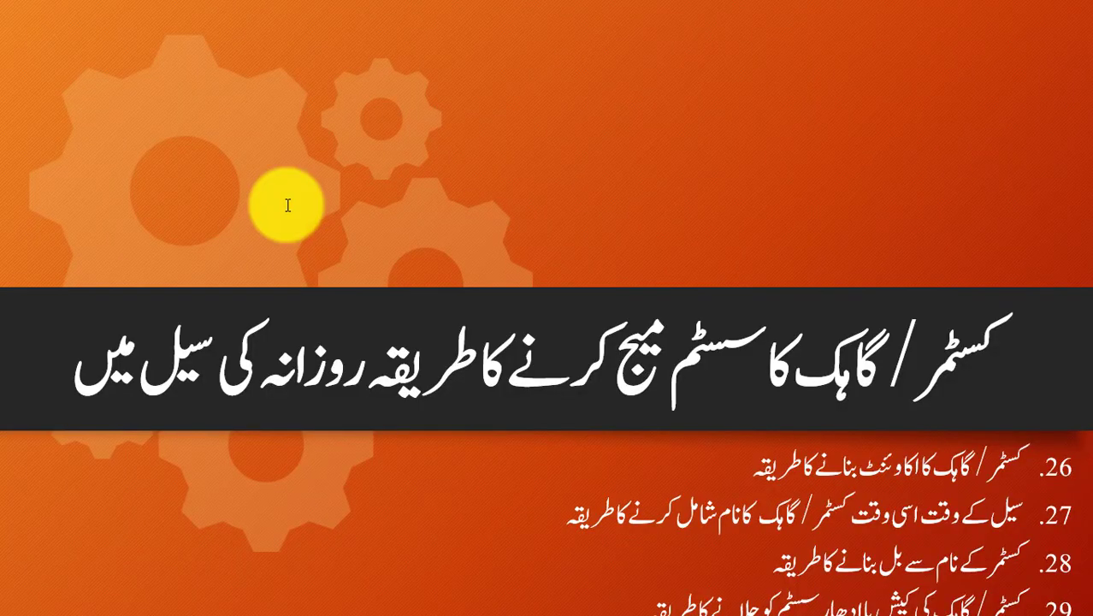
pyautogui.hotkey('alt', 'Tab')
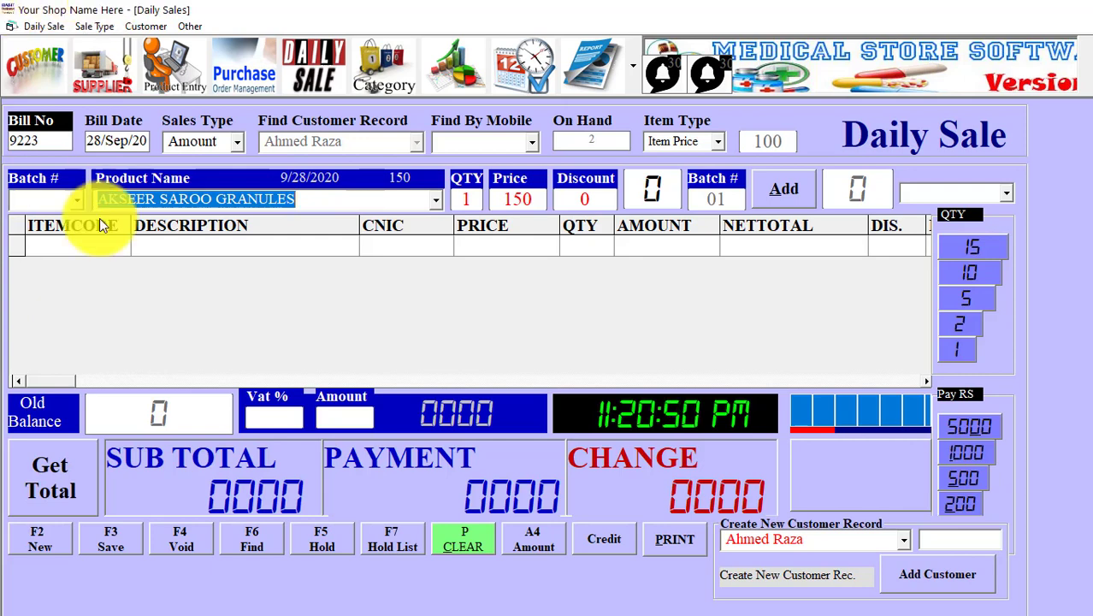
# Open the Customer Detail form and review its new customer entry fields and the list of saved customer names
pyautogui.click(36, 65)
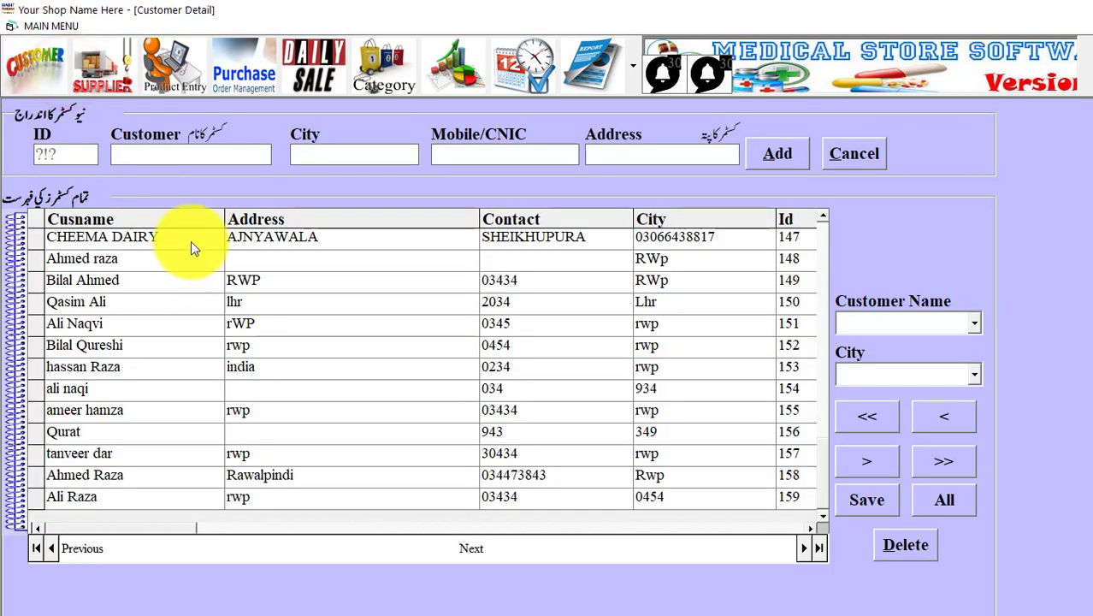
pyautogui.click(207, 154)
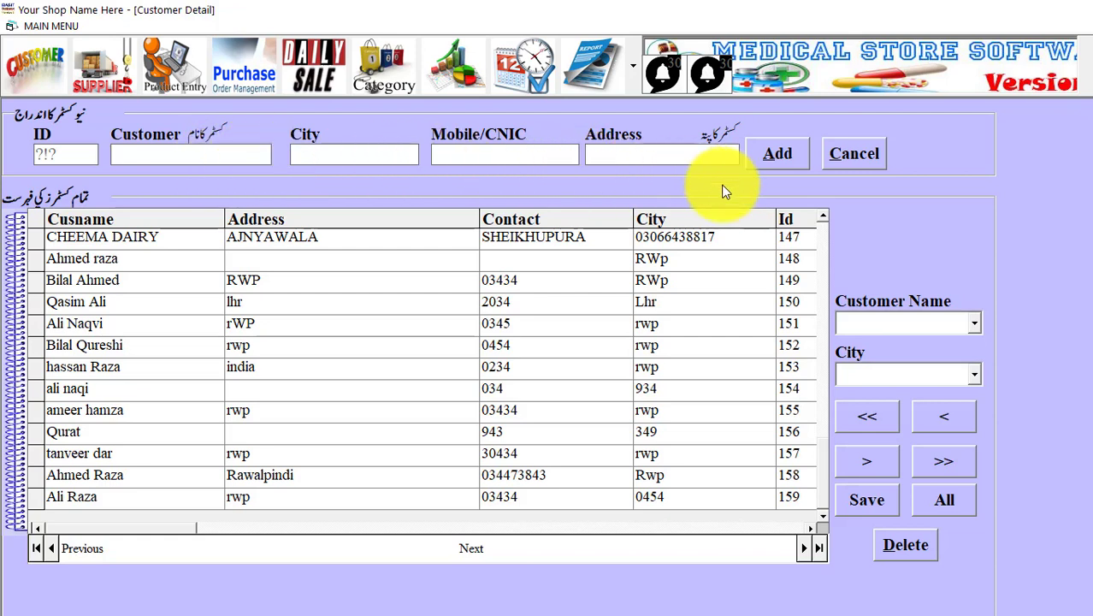
pyautogui.click(131, 162)
pyautogui.click(371, 153)
pyautogui.click(513, 155)
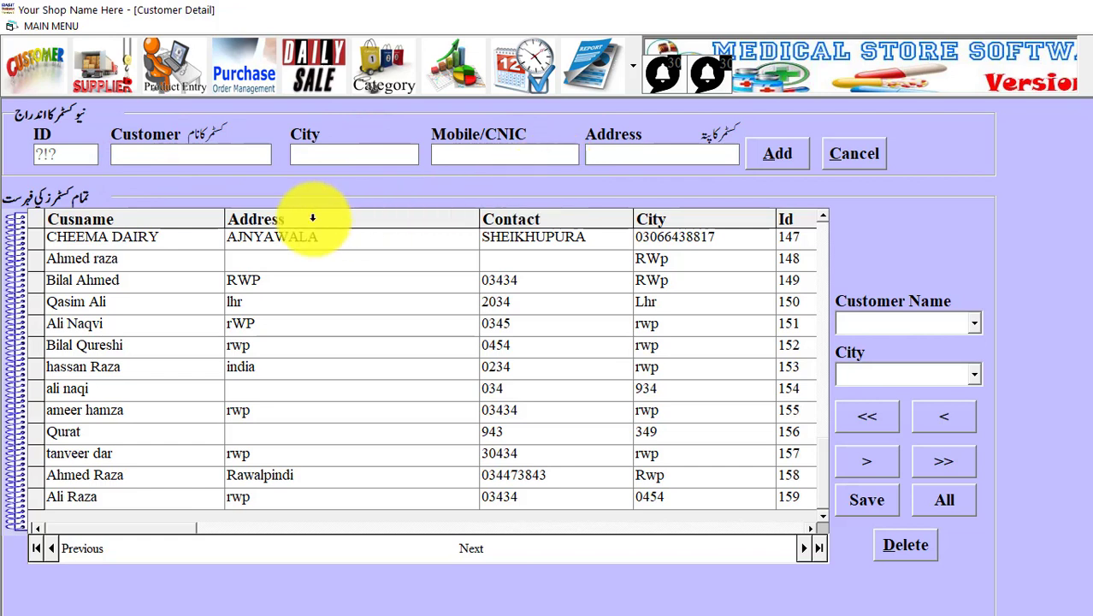
pyautogui.click(168, 219)
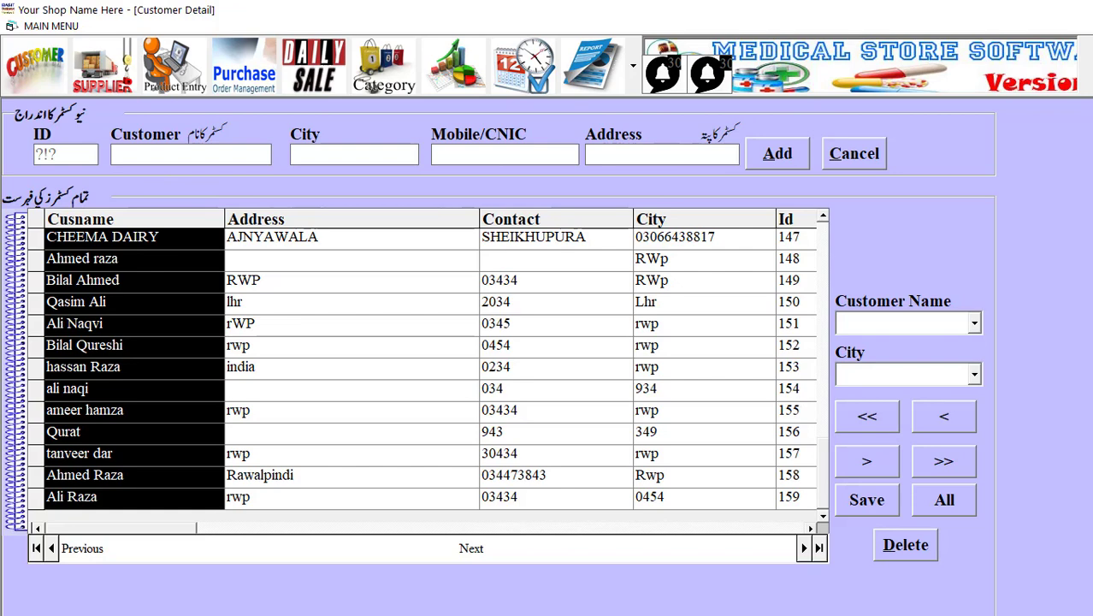
# Check the product list in the Daily Sales form, and switch to the PowerPoint slide show
pyautogui.click(314, 66)
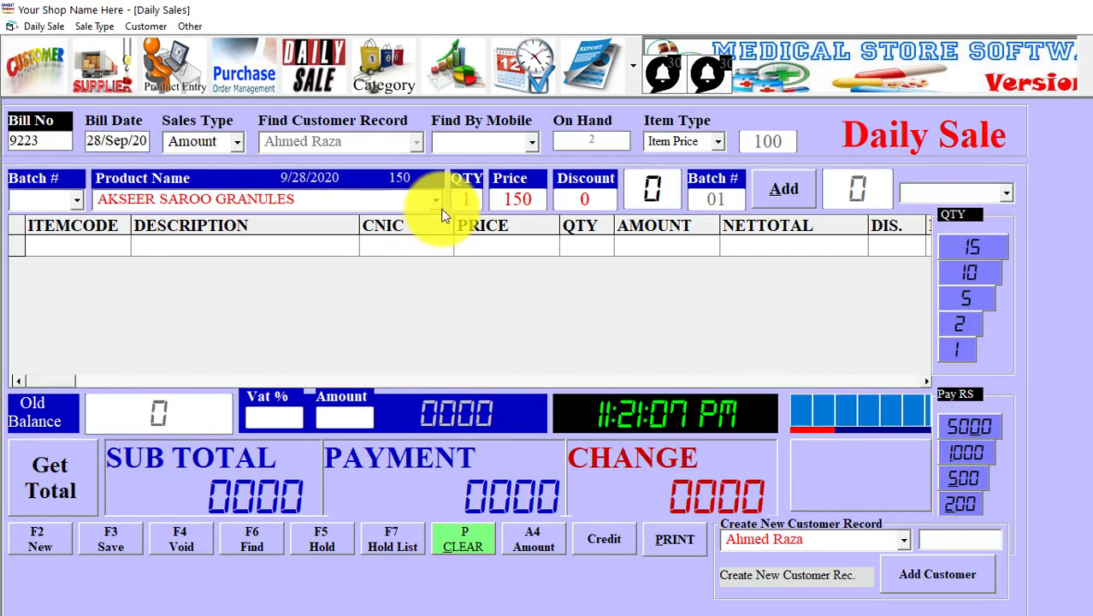
pyautogui.click(441, 209)
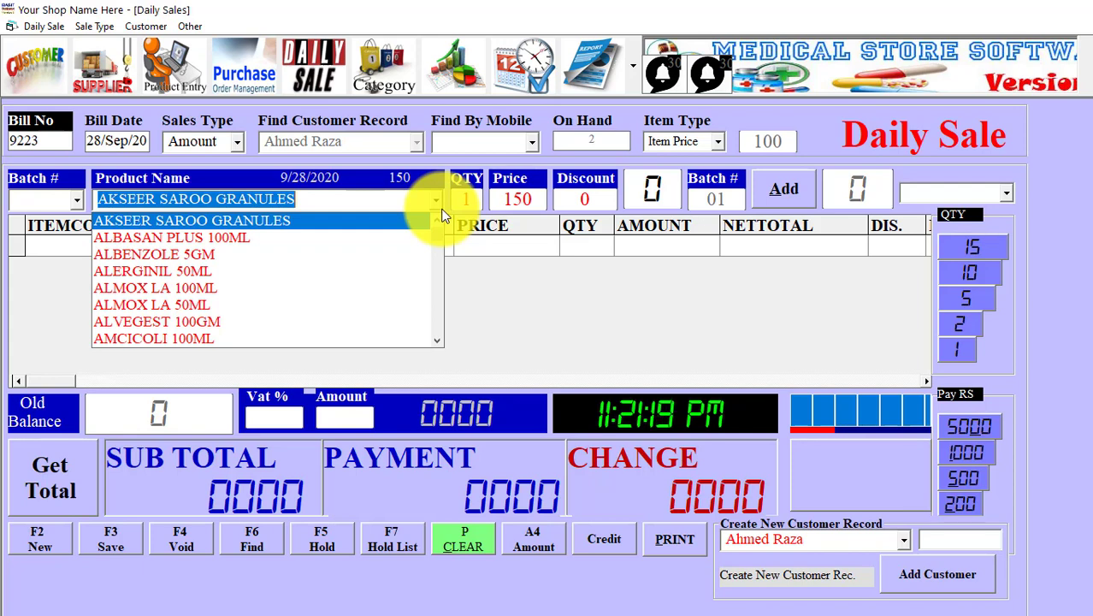
pyautogui.hotkey('alt', 'Tab')
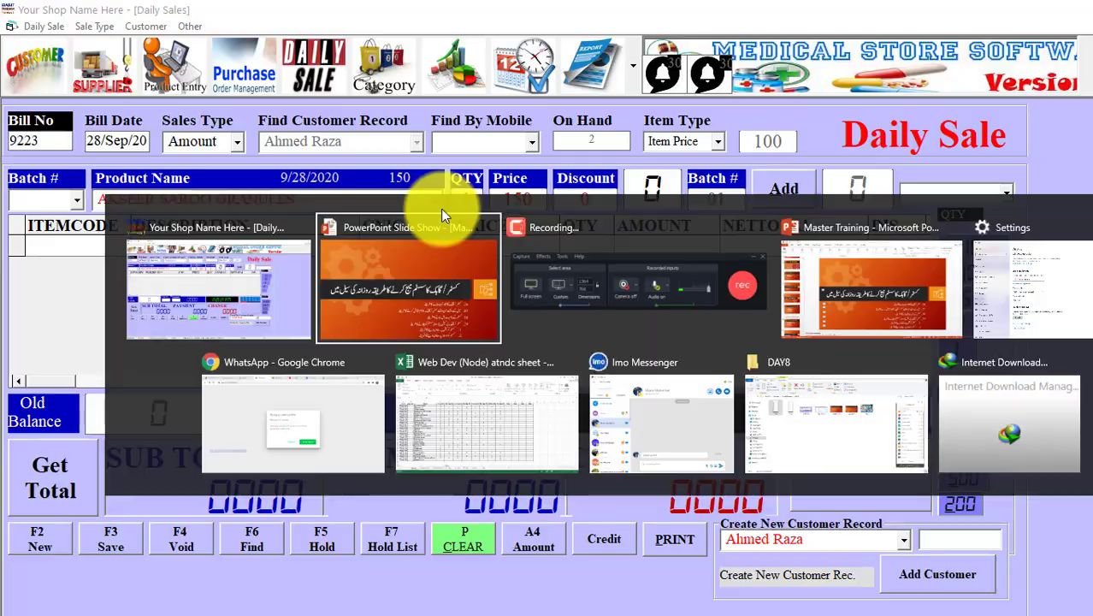